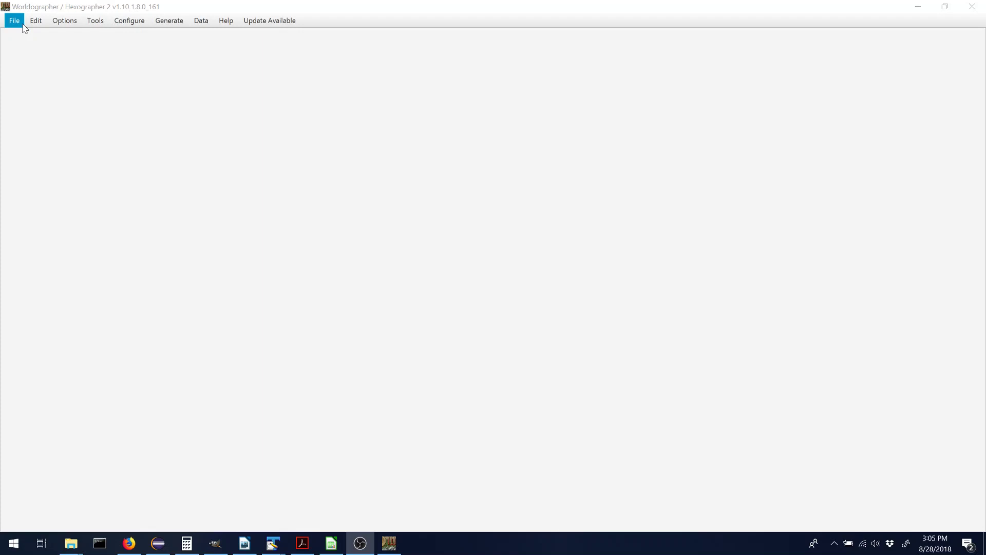
Create a blank city map, 100 hexes wide and 50 high, with columns lined up and flat projection
click(23, 24)
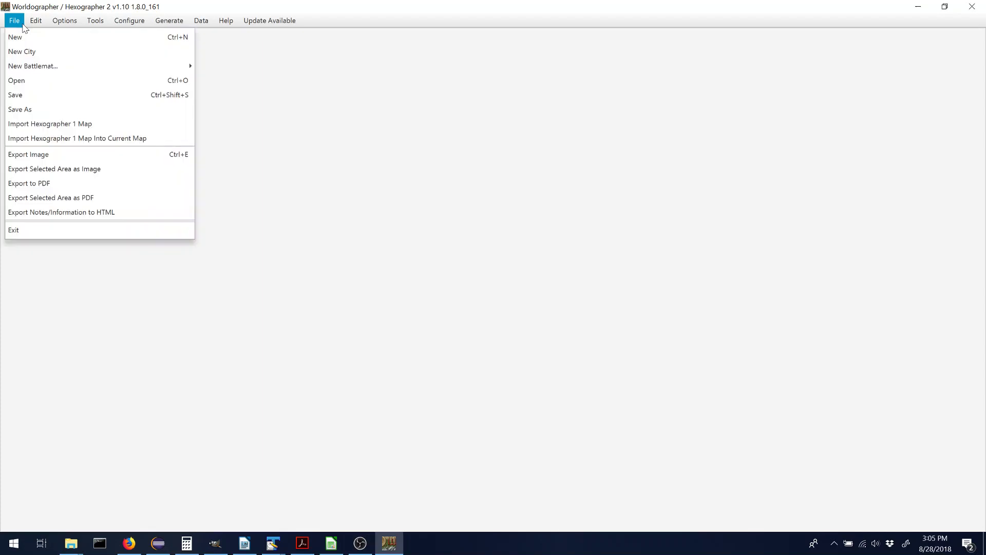
click(30, 53)
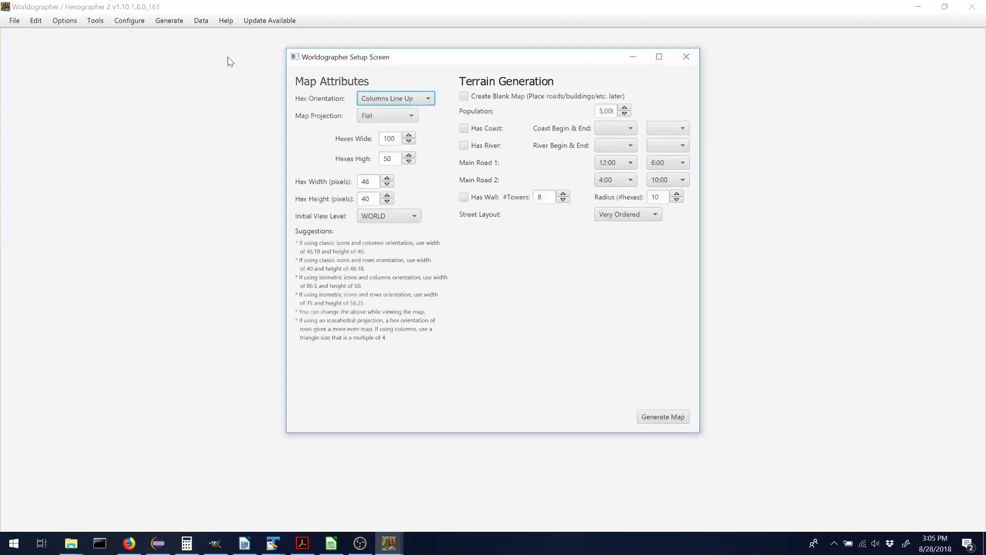
click(464, 96)
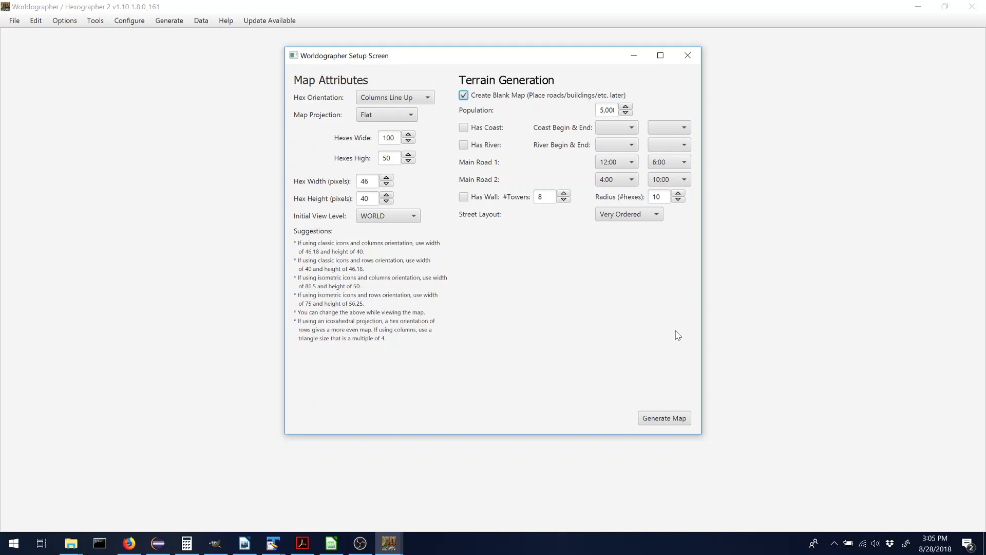
click(675, 419)
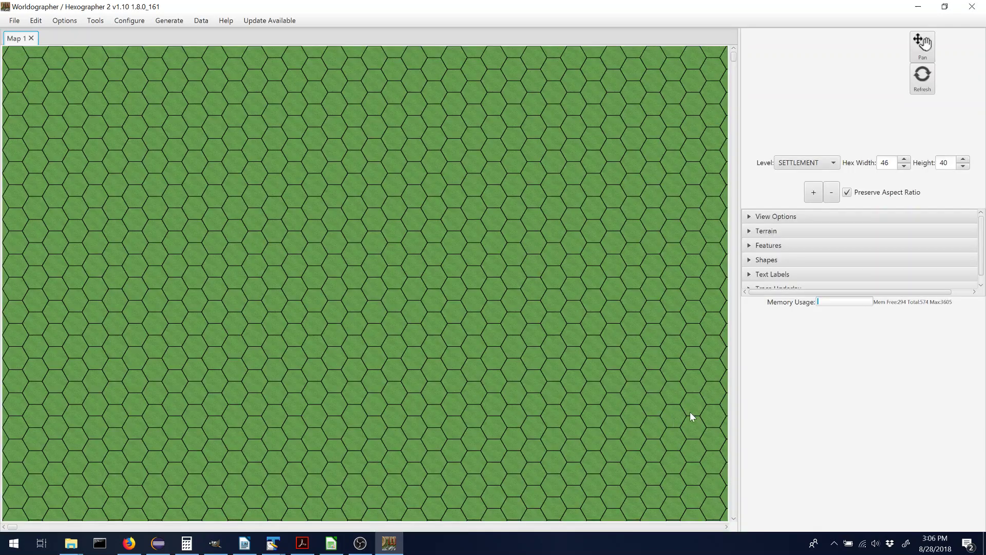
Choose the Line shape with the Road preset for drawing on the new map
click(833, 194)
click(832, 193)
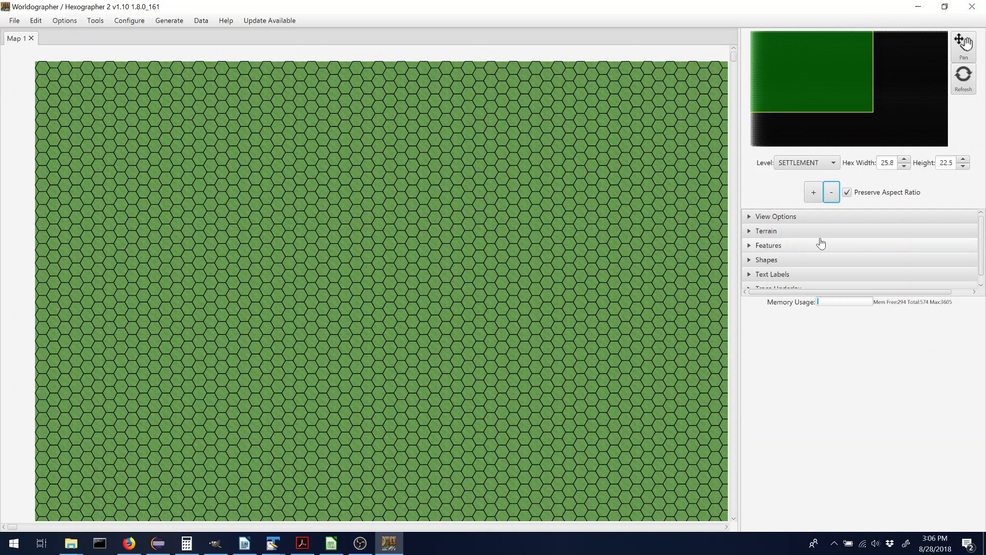
click(780, 261)
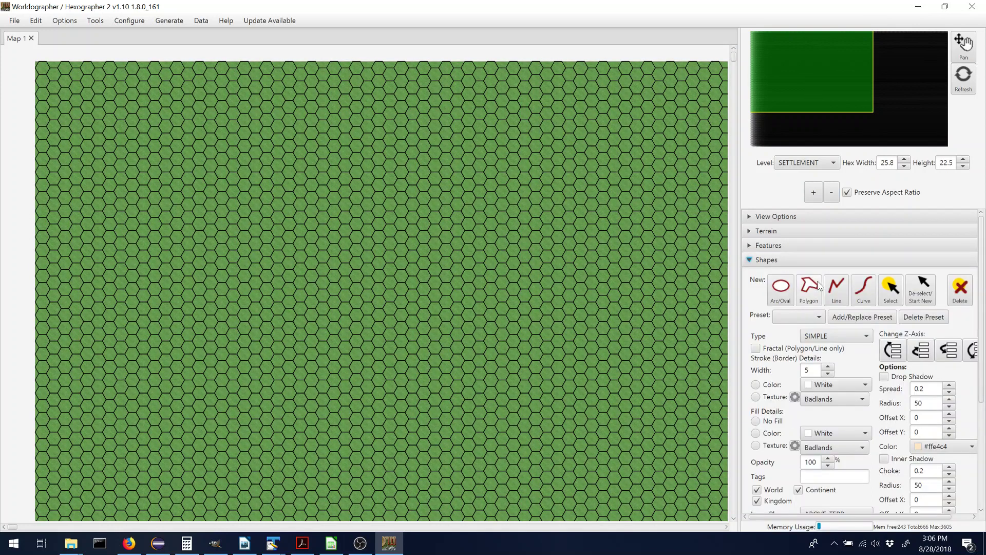
click(833, 287)
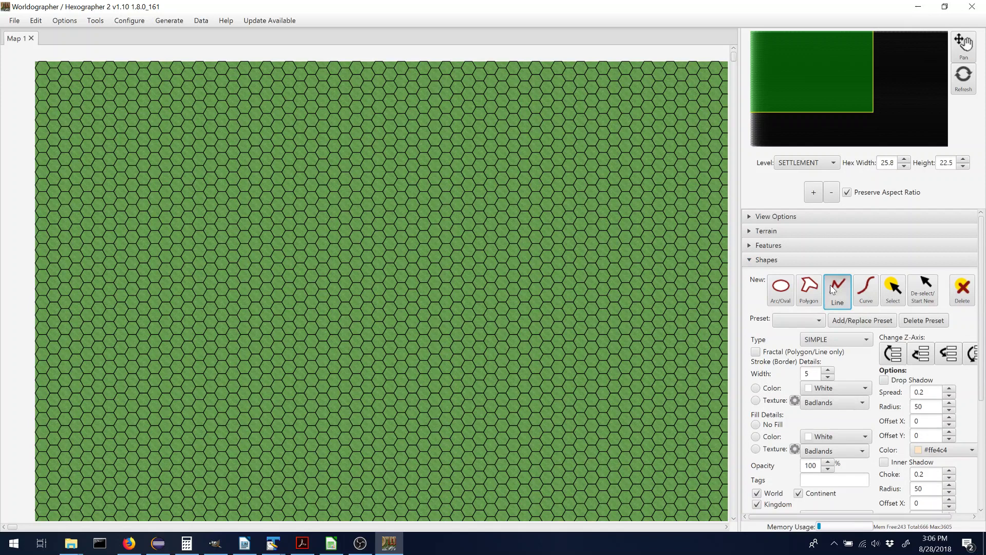
click(818, 319)
click(791, 351)
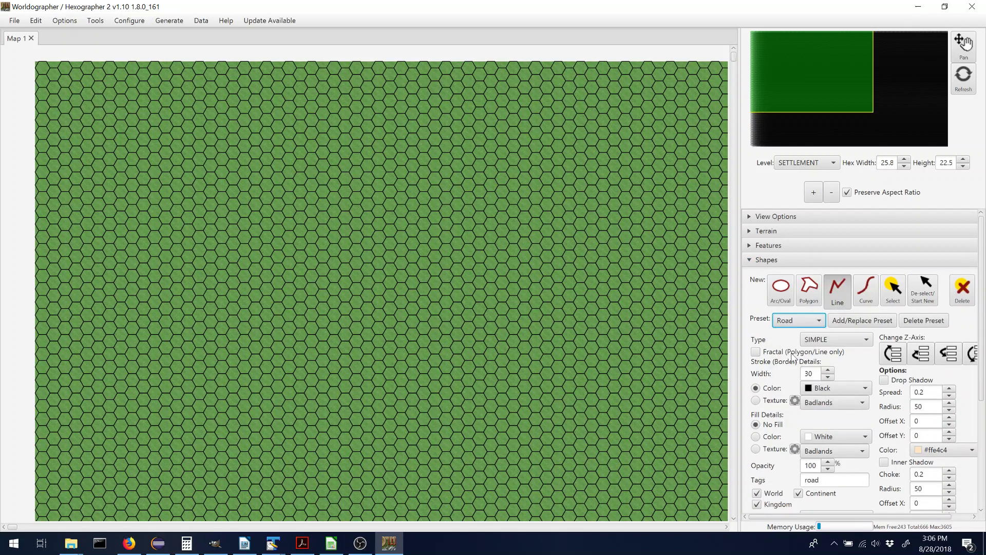
Set the road line's stroke to the Rough Stone Light texture with a width of 40
click(774, 400)
click(819, 405)
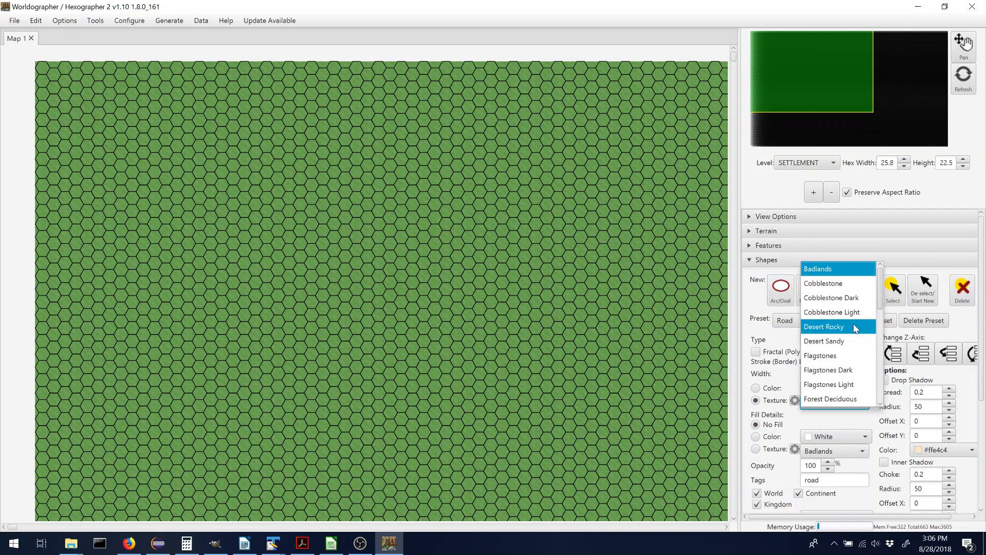
scroll(879, 303, down, 10)
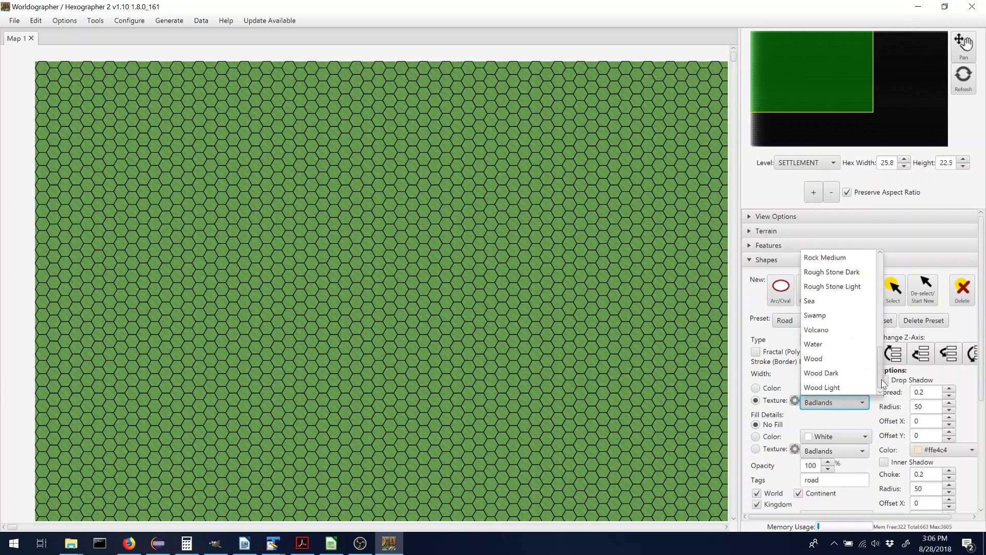
click(842, 295)
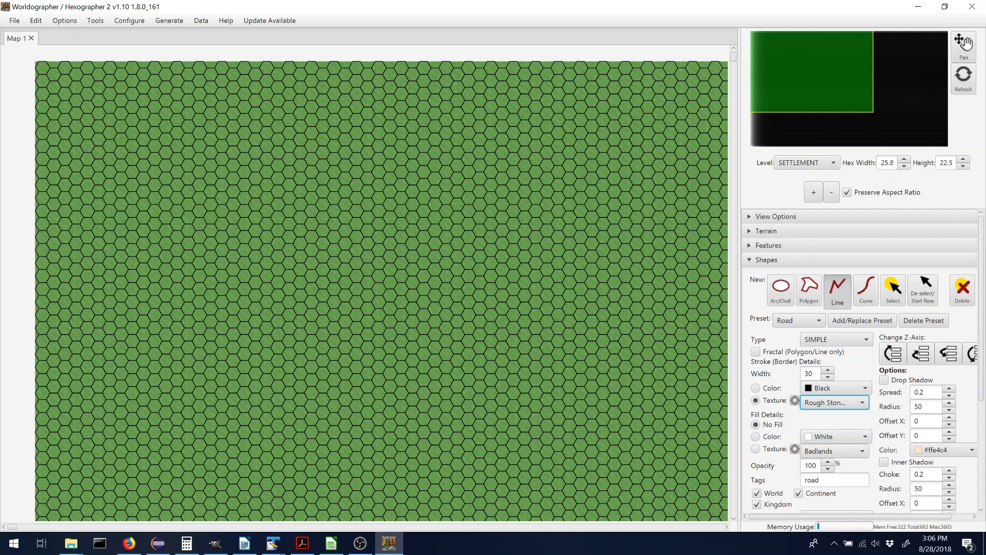
double_click(803, 374)
text(40)
Draw a winding main road through the western part of the map from the north edge to the south edge and deselect it
click(106, 60)
click(106, 94)
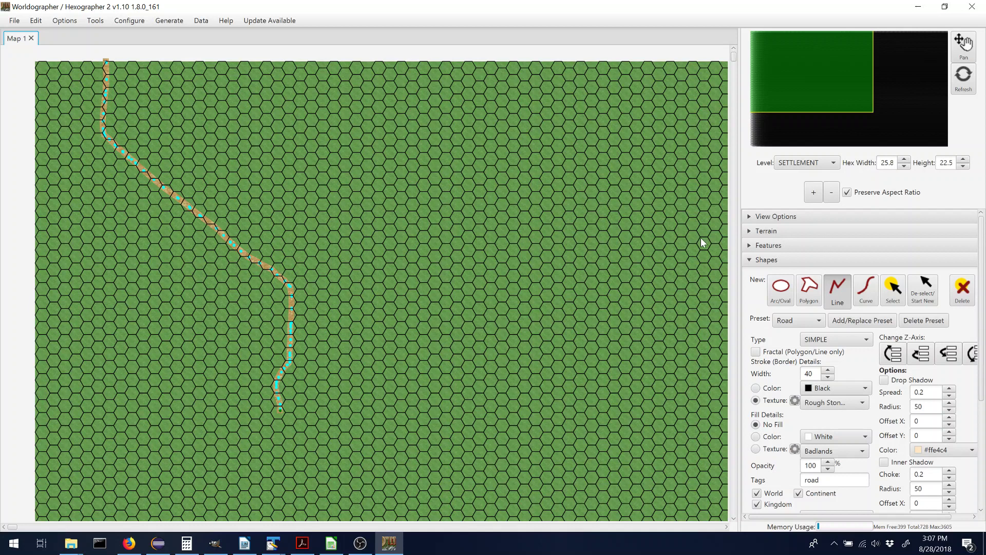
drag(734, 60, 735, 199)
drag(751, 246, 750, 552)
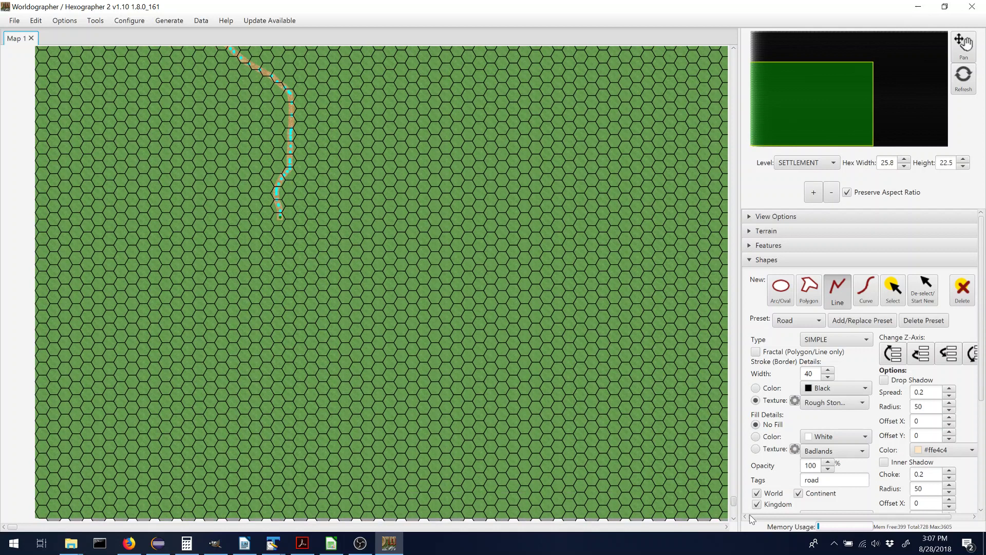
click(275, 236)
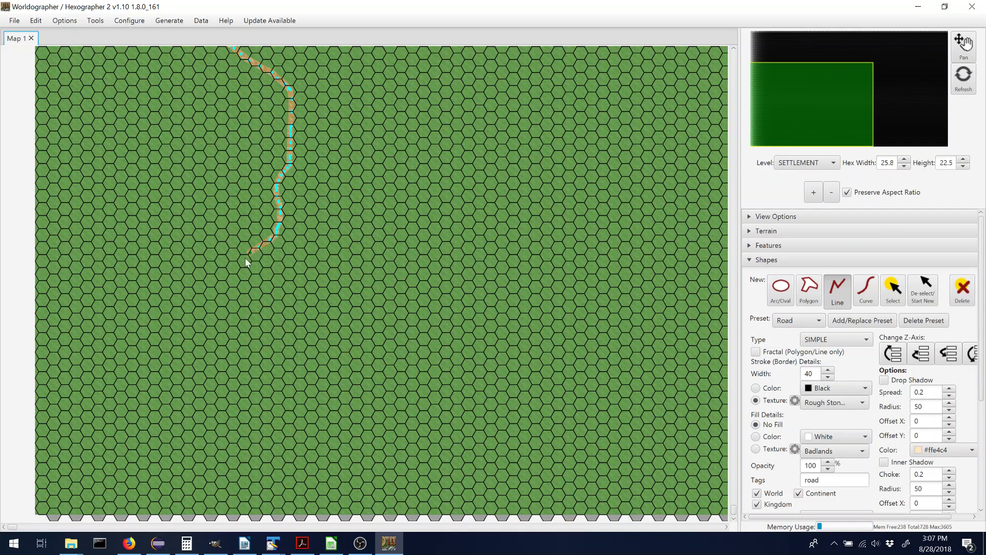
drag(246, 258, 225, 406)
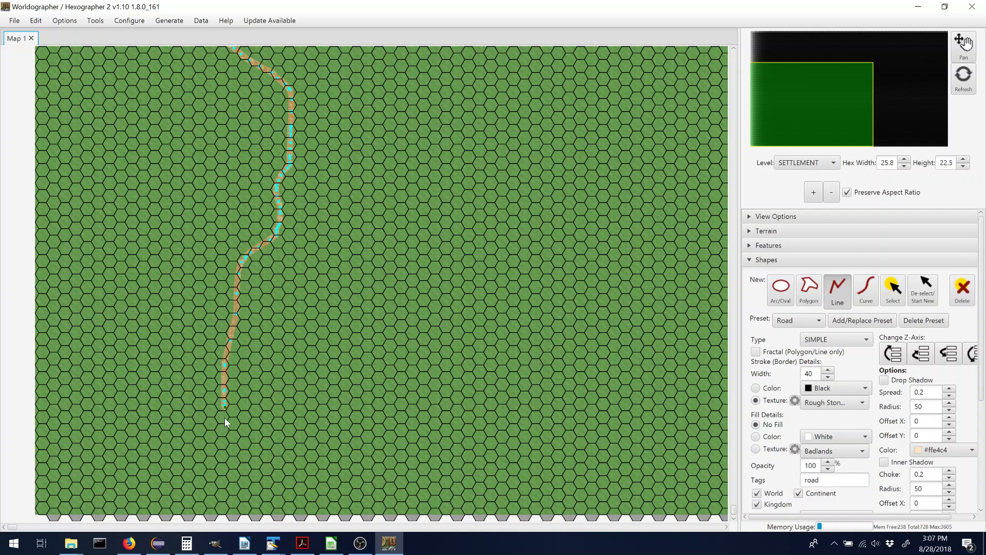
drag(226, 439, 282, 518)
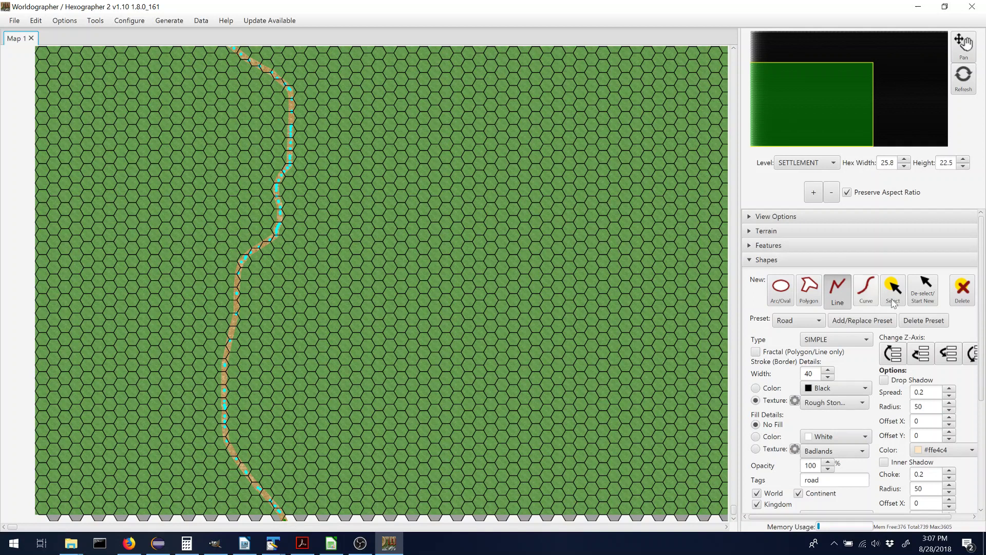
click(933, 303)
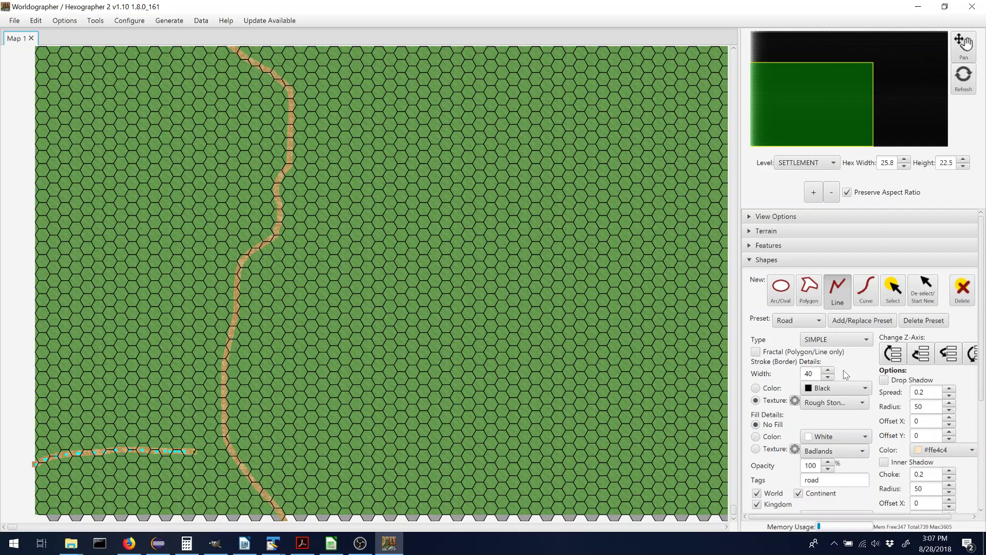
Delete the unfinished side road in the southwest and redraw it from the west edge to the main road
click(963, 289)
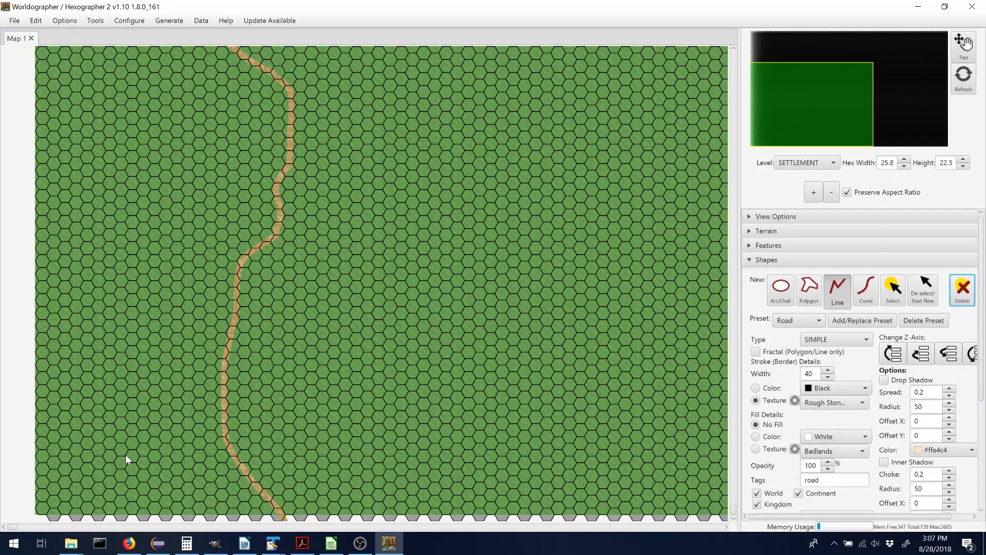
click(36, 477)
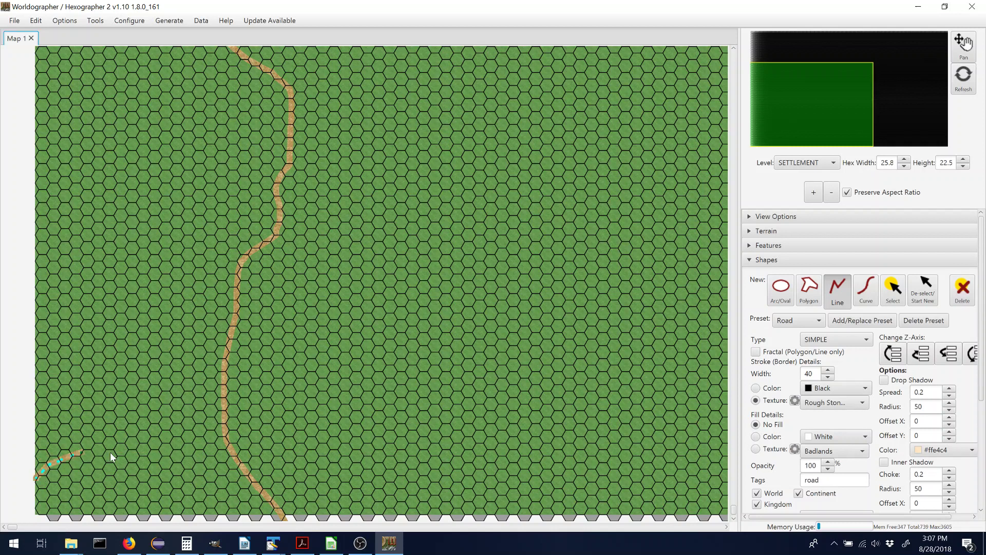
drag(110, 452, 229, 455)
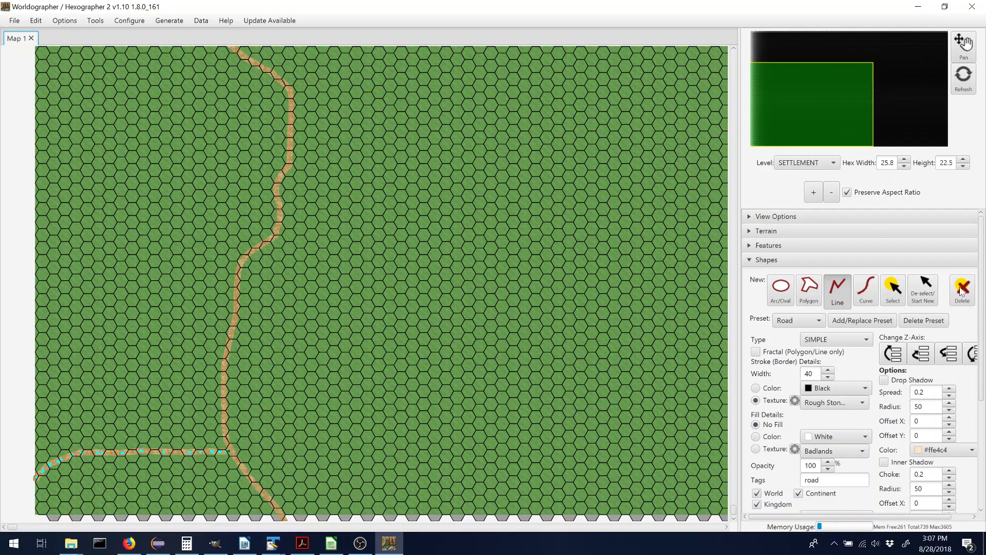
click(918, 292)
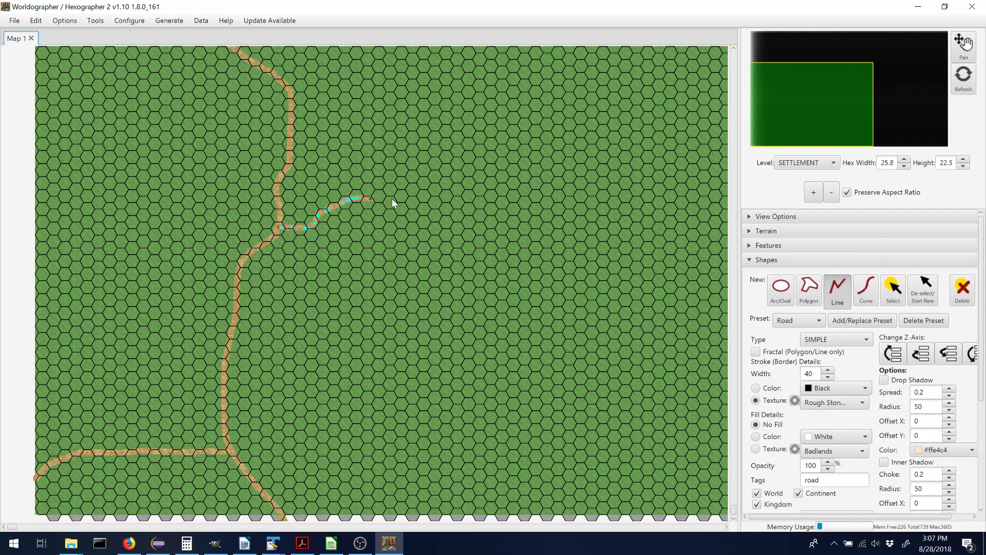
Draw a gently curving road from the main road's central bend to the map's east edge and deselect it
mouse_move(470, 200)
mouse_down()
mouse_move(578, 198)
mouse_move(715, 221)
mouse_up()
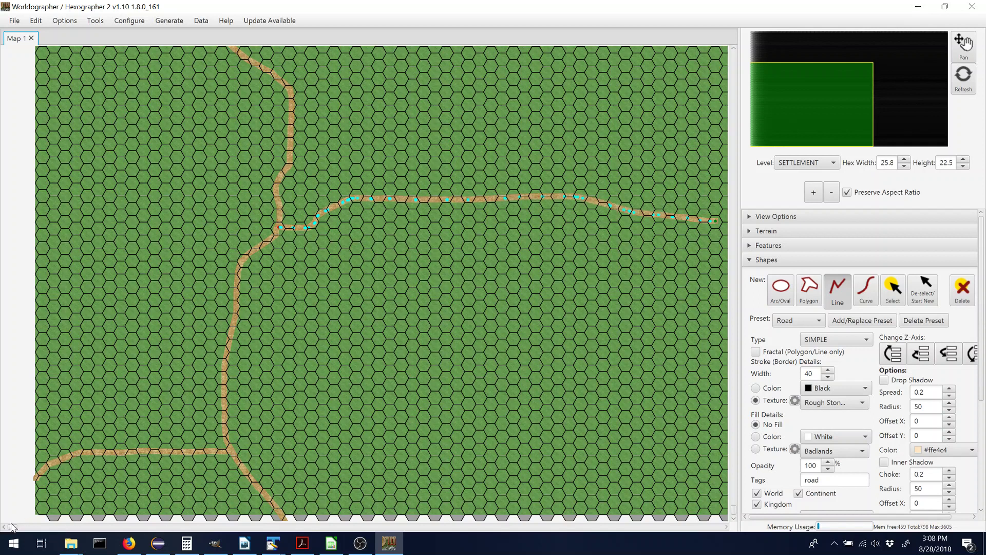
drag(815, 89, 885, 106)
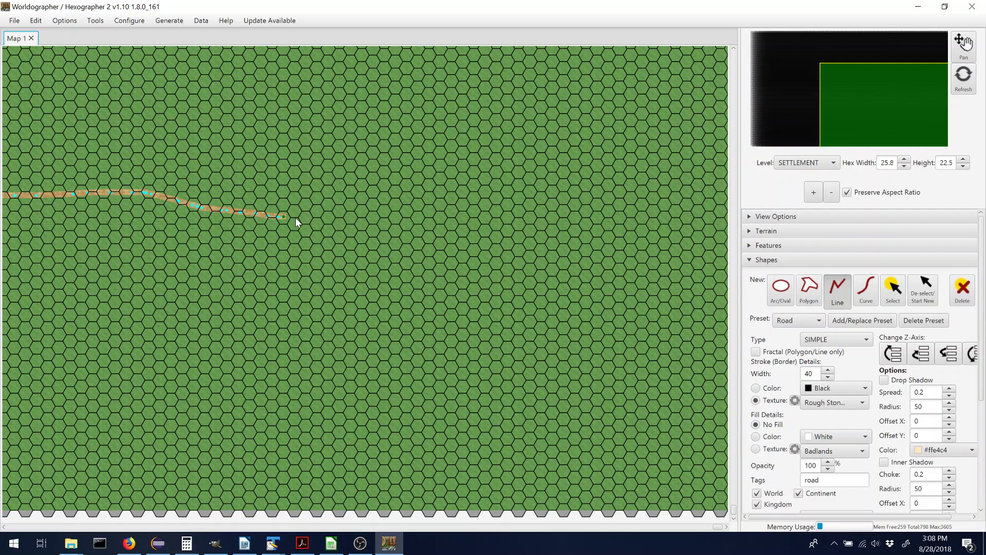
mouse_move(295, 218)
mouse_down()
mouse_move(430, 220)
mouse_move(564, 240)
mouse_move(614, 262)
mouse_move(732, 271)
mouse_up()
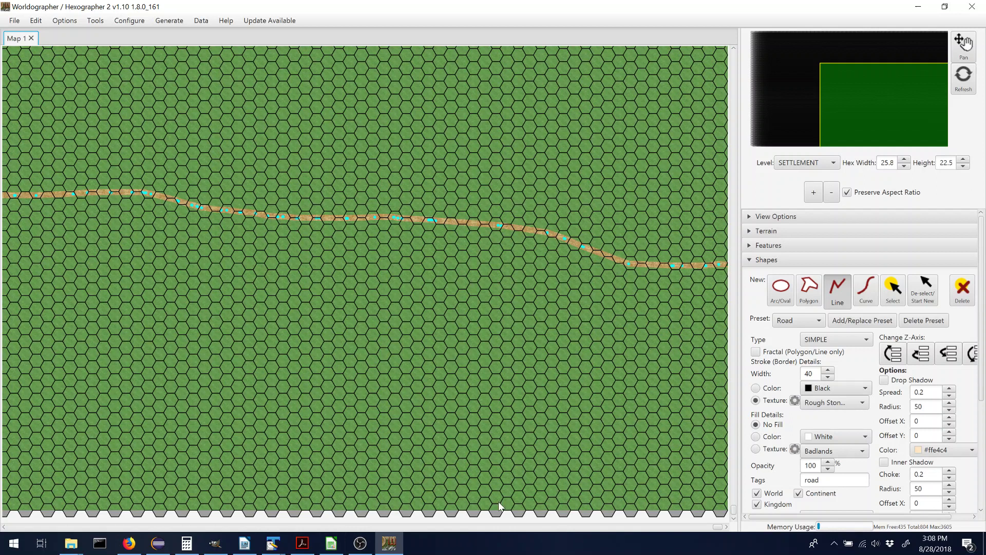
drag(881, 98, 788, 73)
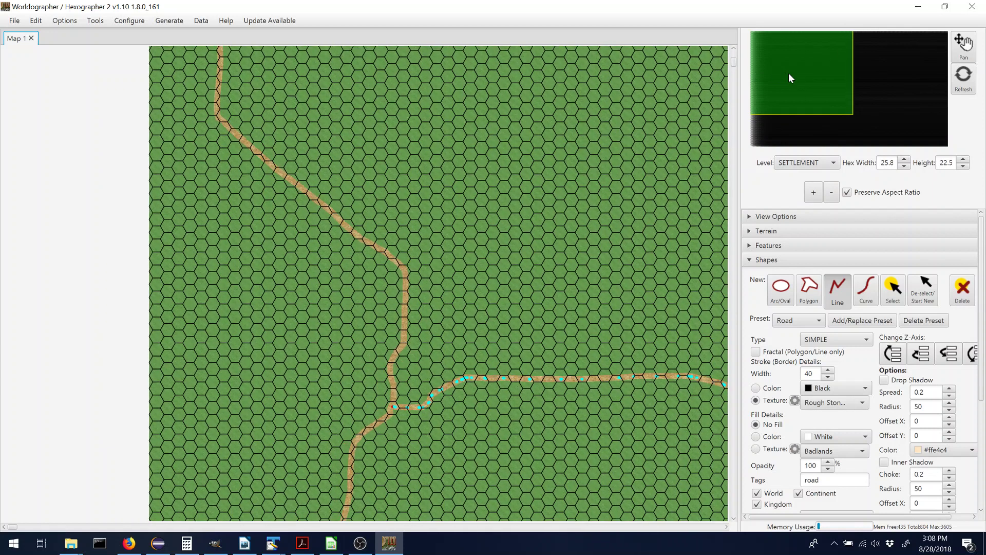
click(912, 297)
Draw two side roads off the northern diagonal stretch: a short one heading southwest and a long winding one heading east
click(277, 178)
click(221, 225)
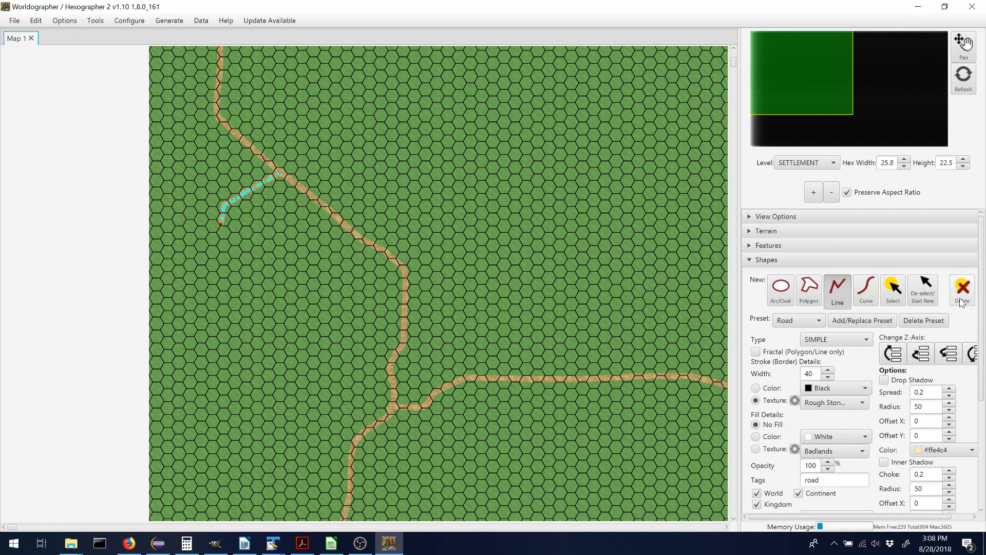
click(923, 289)
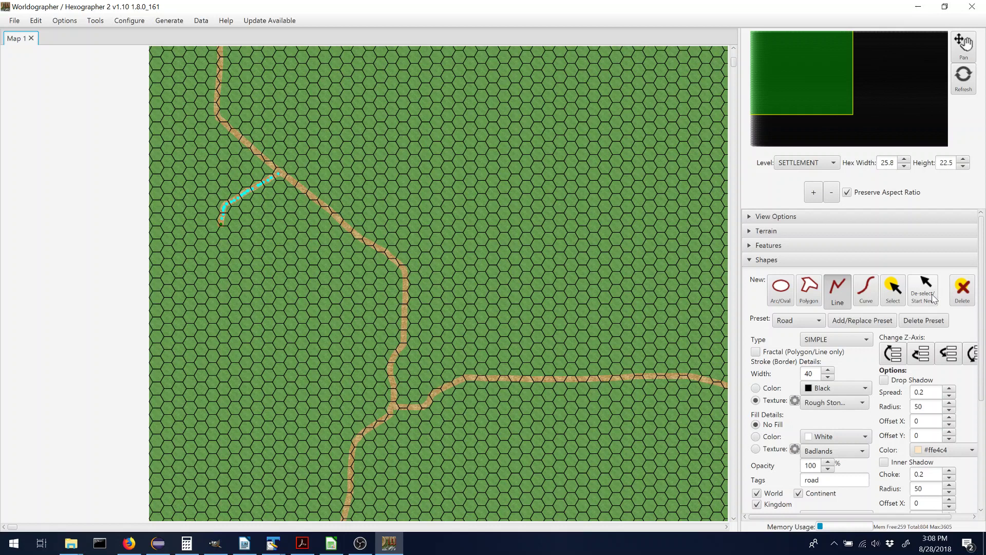
click(316, 188)
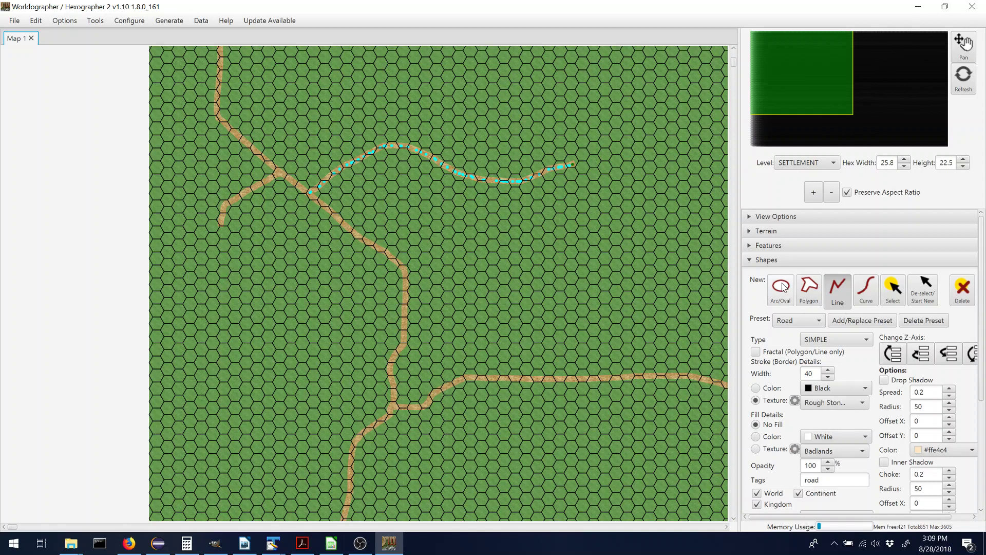
Apply the River preset to the selected winding line and give its stroke the Water texture
click(814, 324)
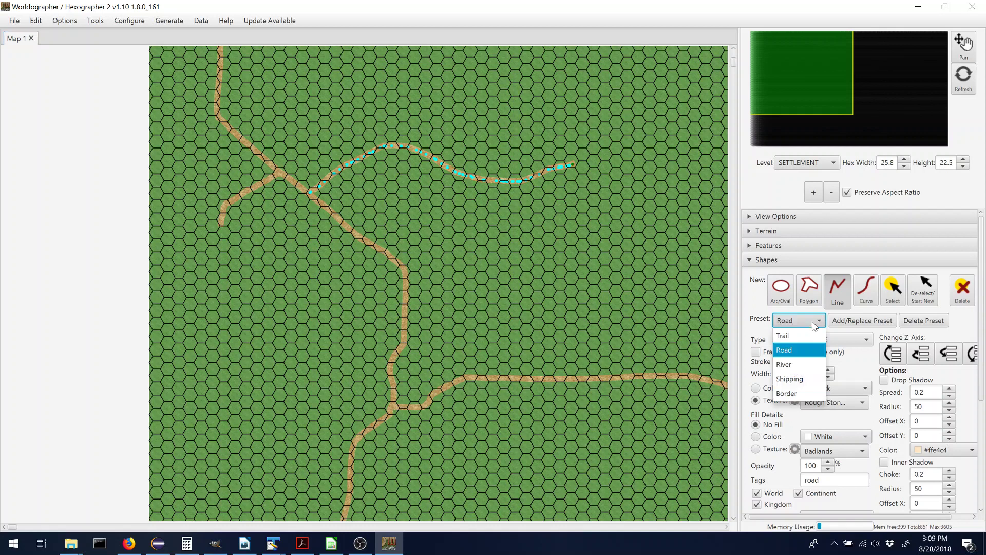
click(791, 364)
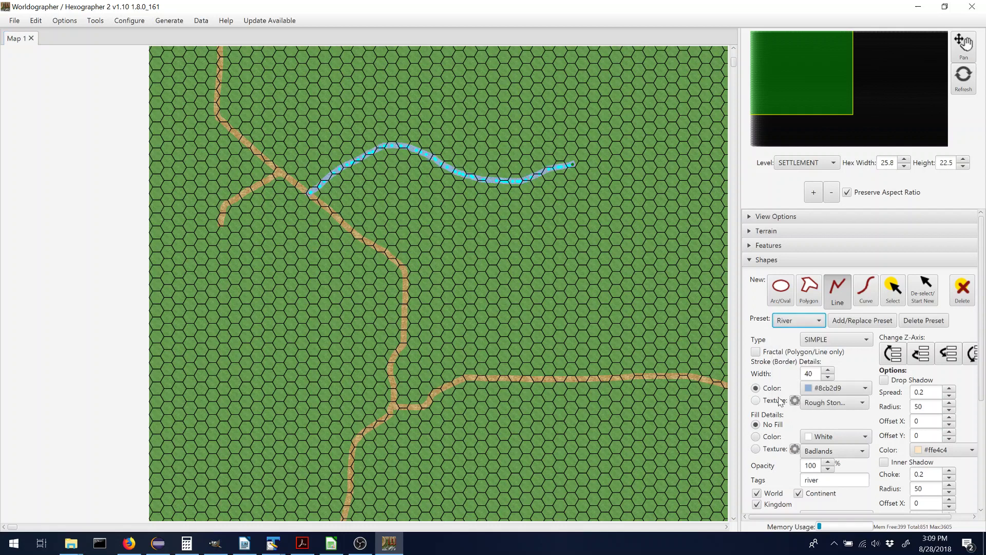
click(776, 401)
click(843, 403)
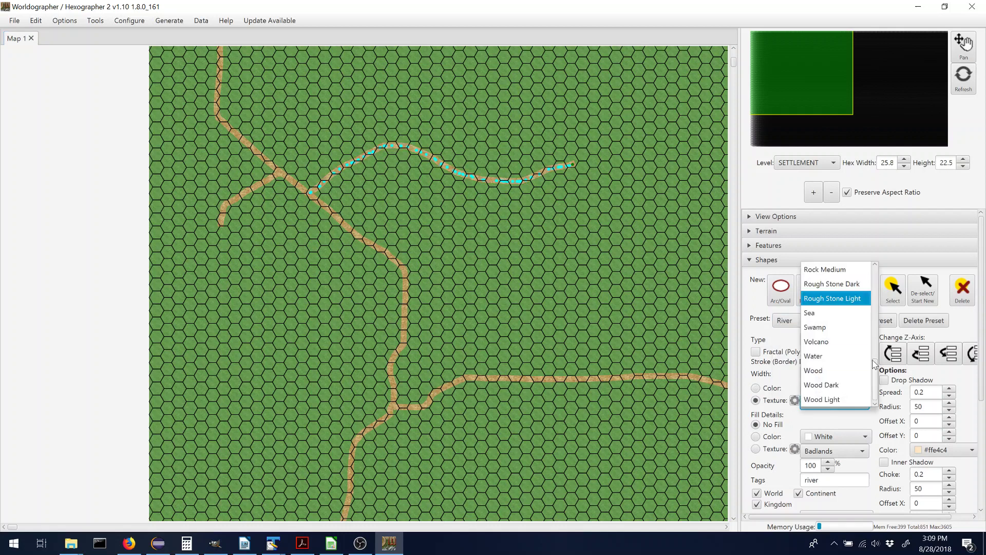
click(835, 357)
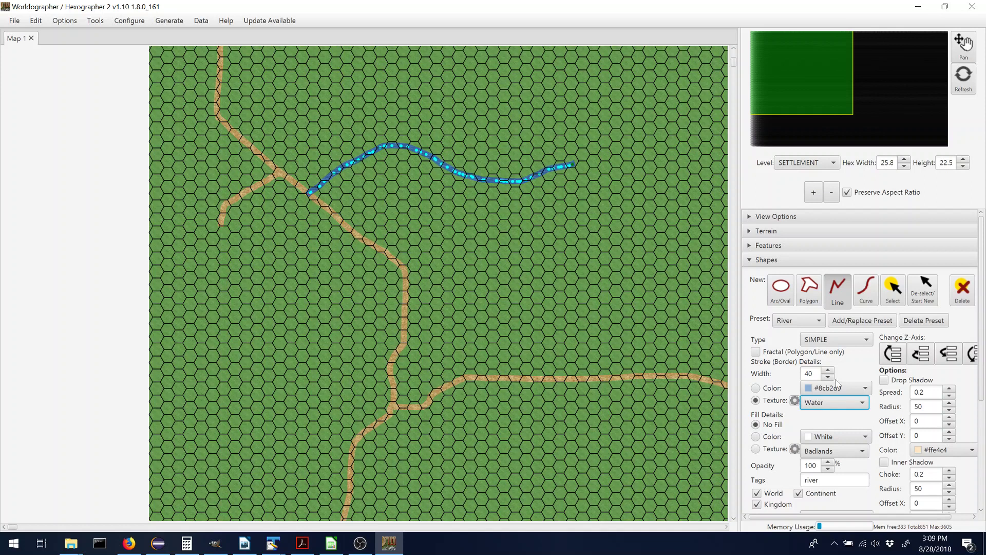
Restore the Rough Stone Light texture on the winding side road and deselect it
click(814, 403)
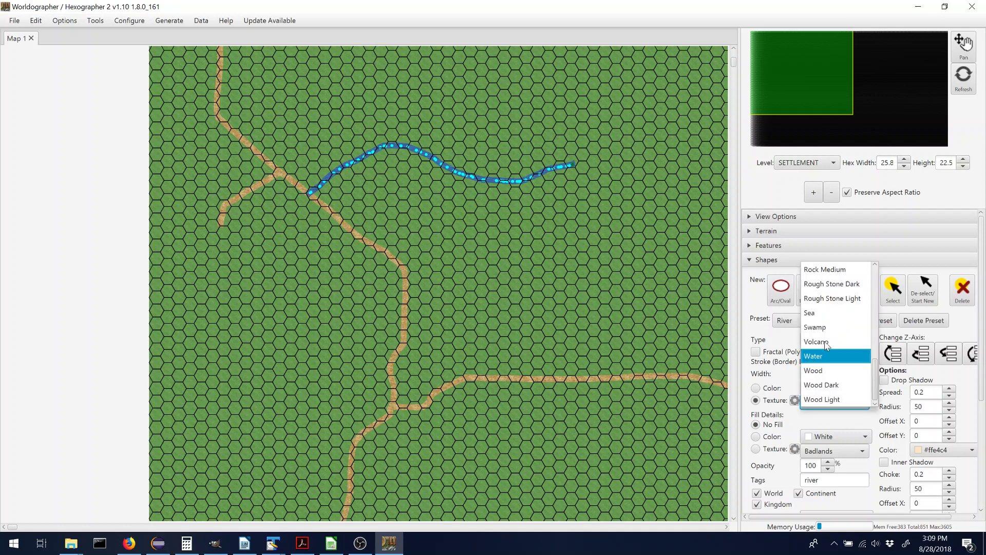
click(826, 301)
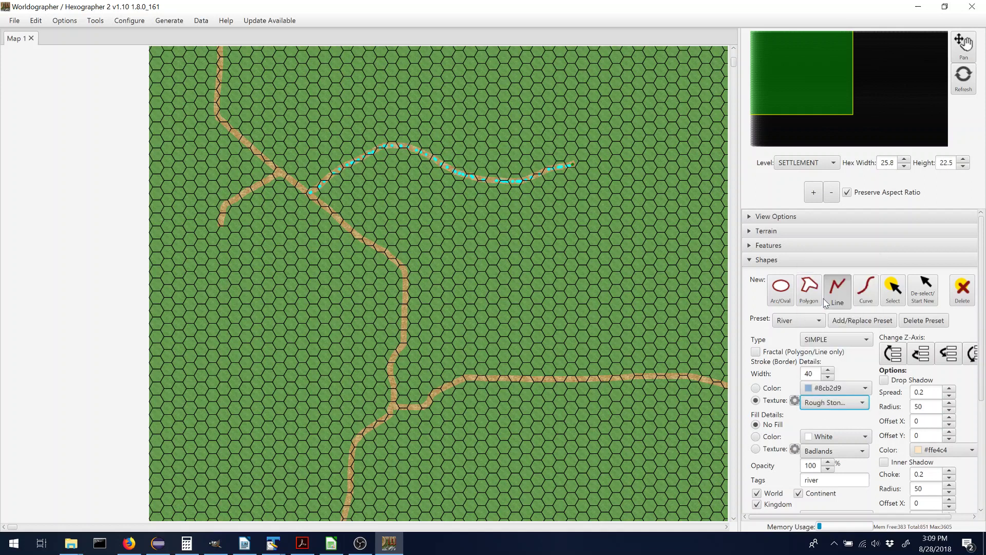
click(925, 295)
Set the stroke for the new river line to the Water texture with a width of 38
click(837, 403)
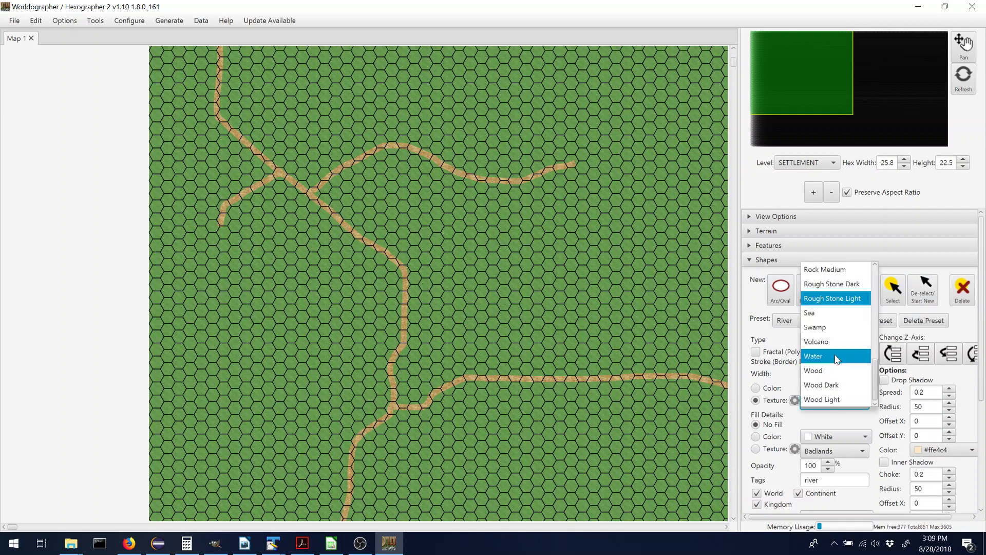
click(837, 357)
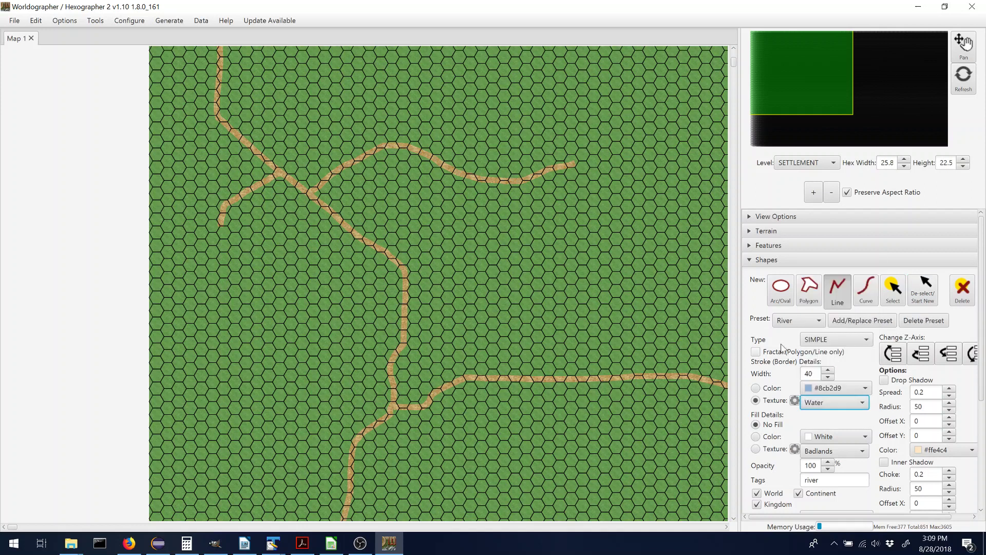
click(809, 374)
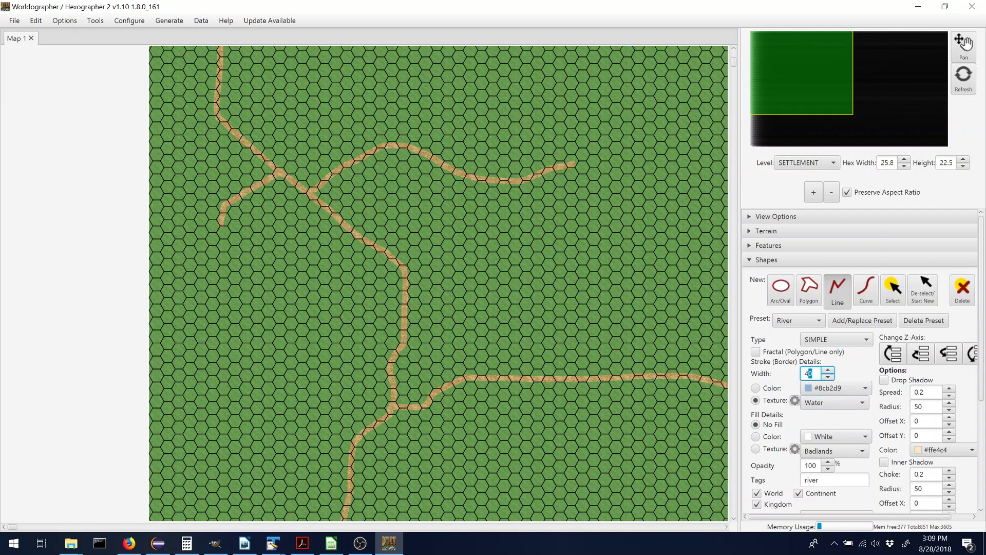
key(BackSpace)
key(BackSpace)
text(35)
click(828, 371)
click(828, 370)
click(828, 370)
Draw a winding river from the map's southwest edge across the northern diagonal road, ending south of the long eastern side road
scroll(789, 75, down, 2)
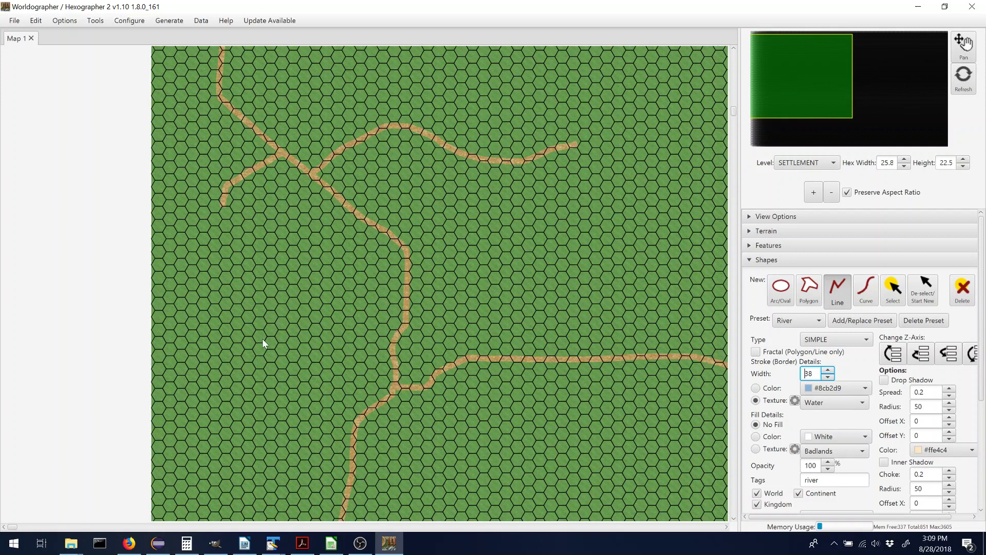
click(151, 439)
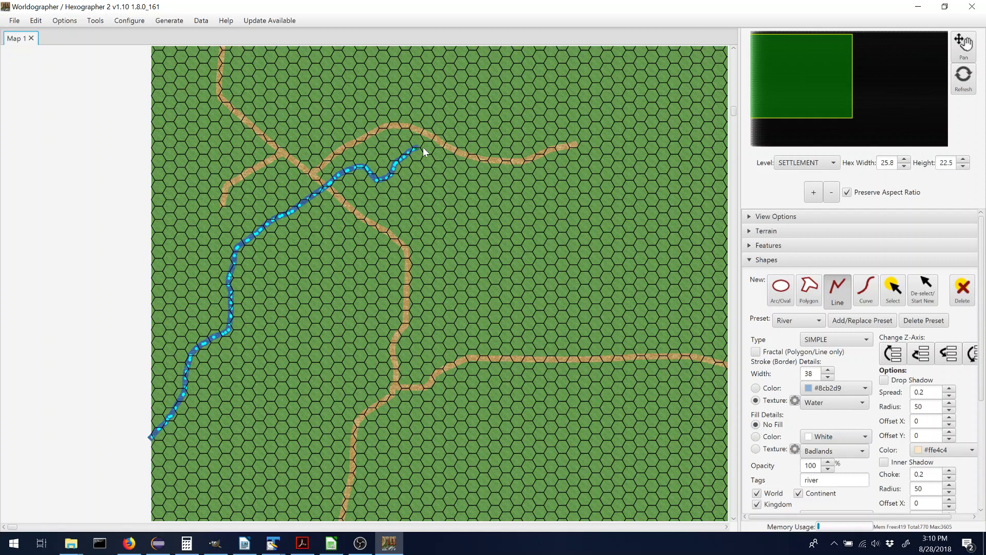
drag(424, 148, 446, 169)
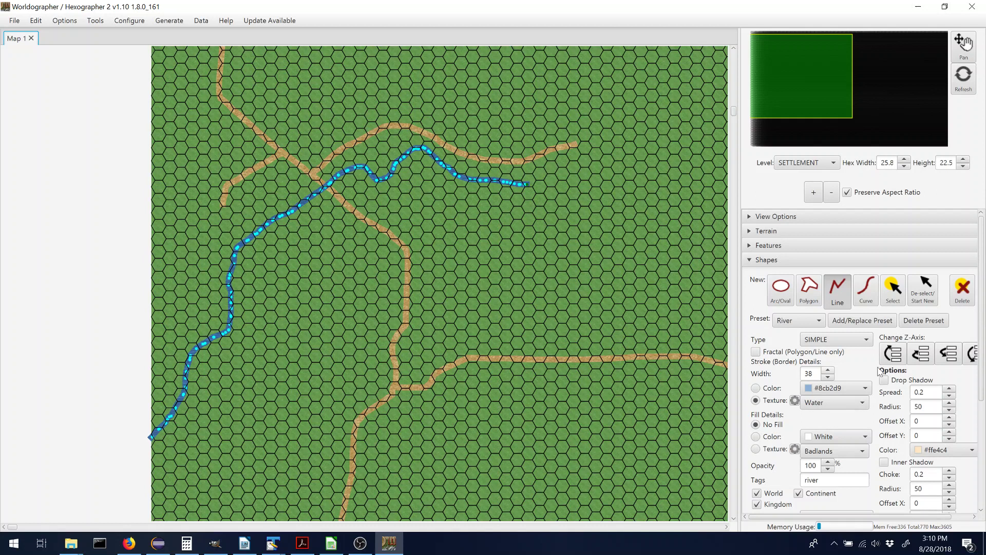
Add a drop shadow to the river with a radius of 20 and the colour #b28000
drag(982, 367, 983, 437)
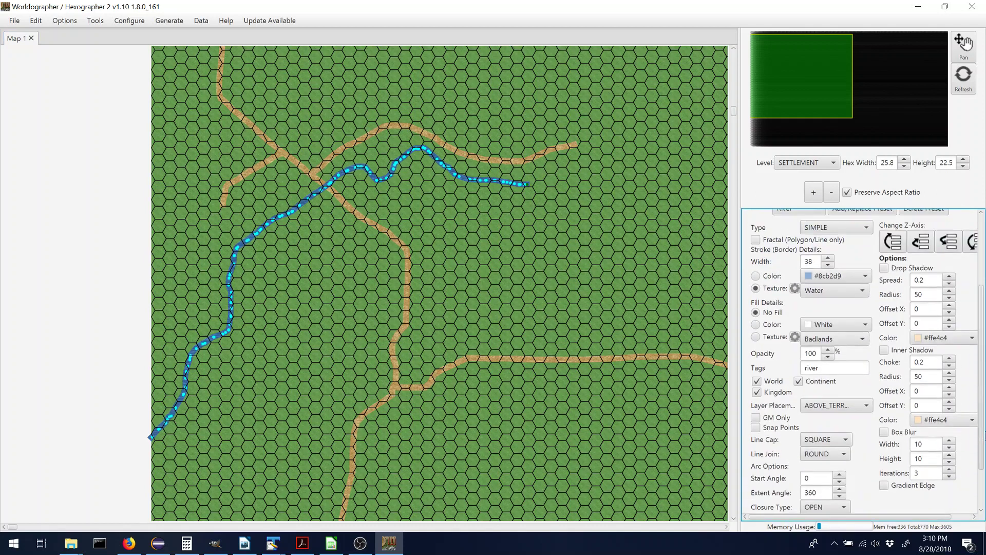
click(886, 271)
key(Tab)
key(Tab)
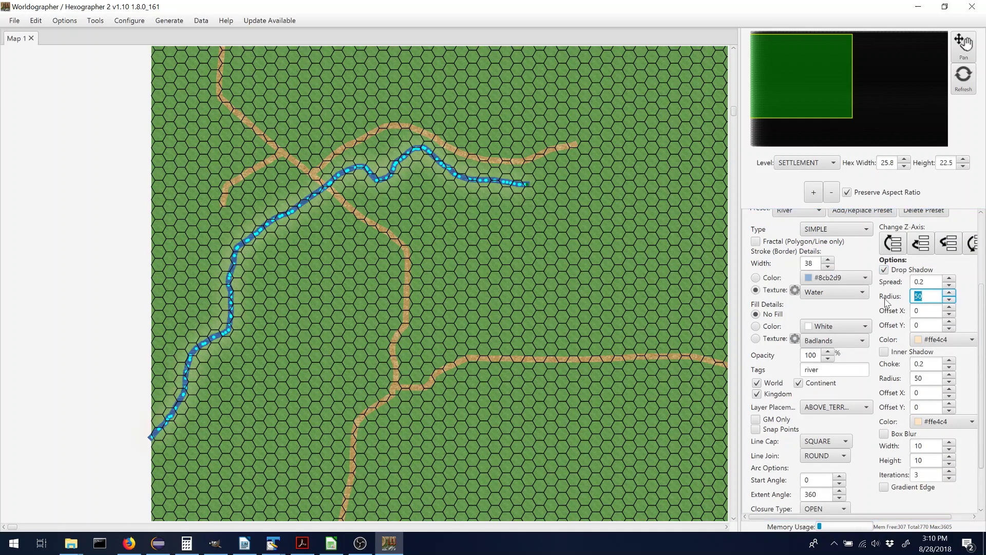
text(20)
key(Return)
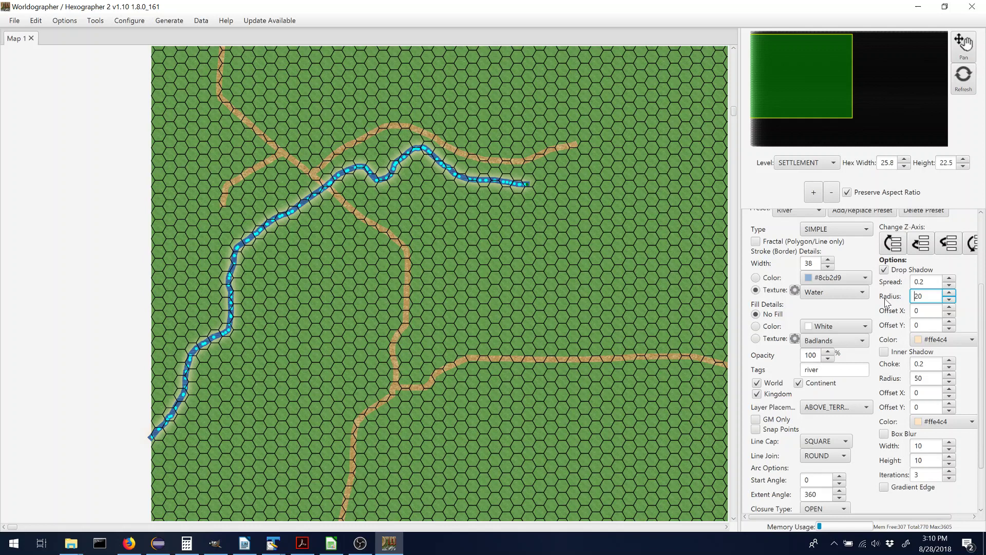
click(927, 343)
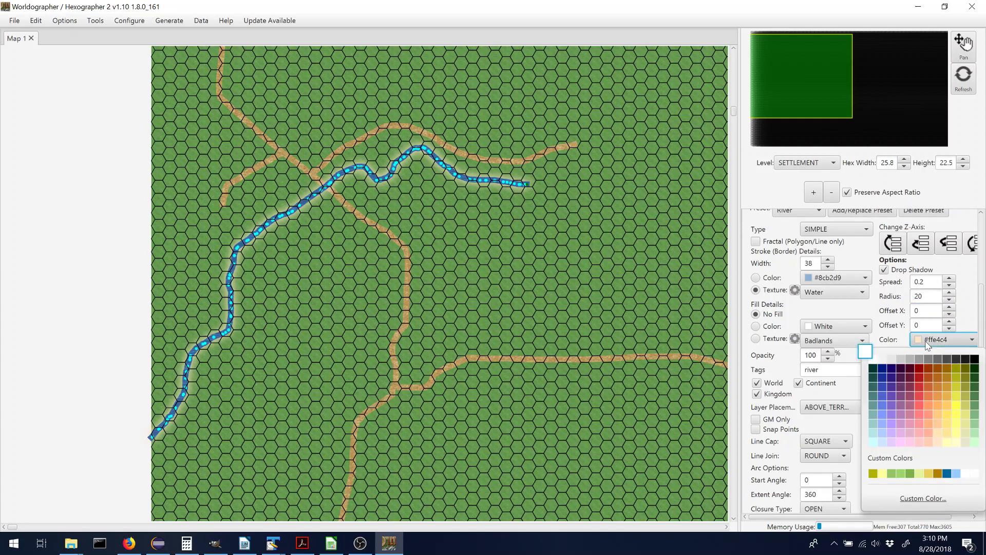
click(938, 474)
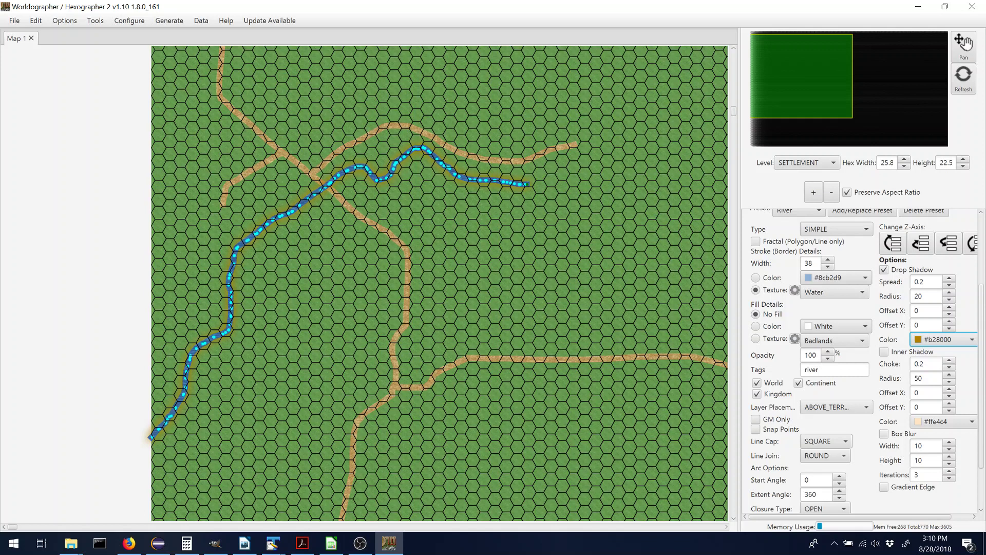
Set the river's drop shadow to a spread of 0.3 and a radius of 10, and deselect the river
click(950, 279)
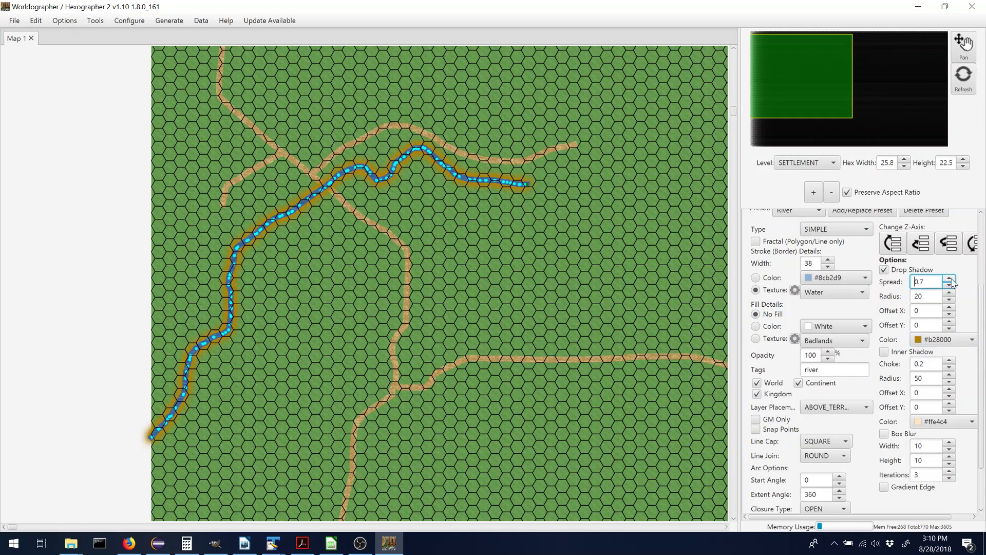
click(950, 285)
click(950, 285)
click(950, 285)
key(Tab)
text(10)
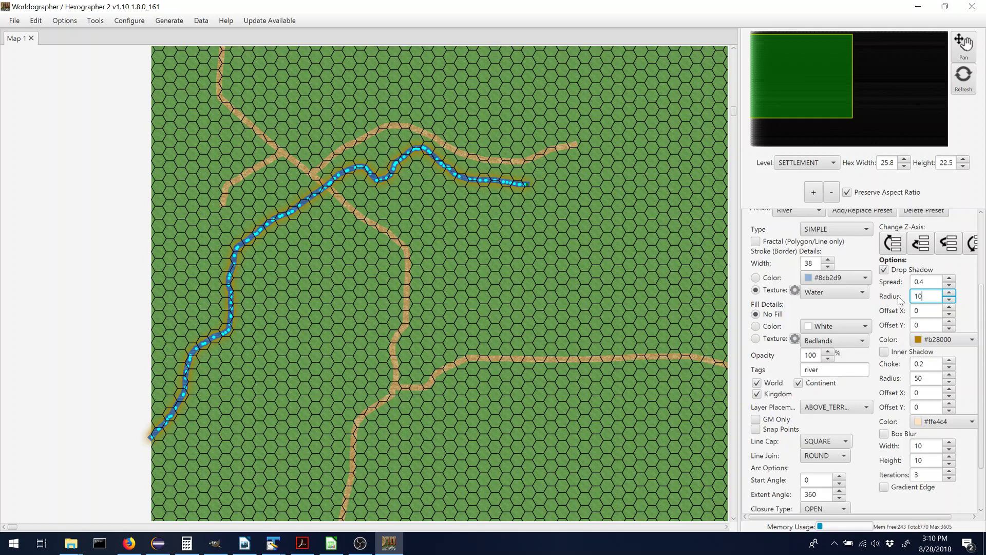
key(Return)
click(949, 285)
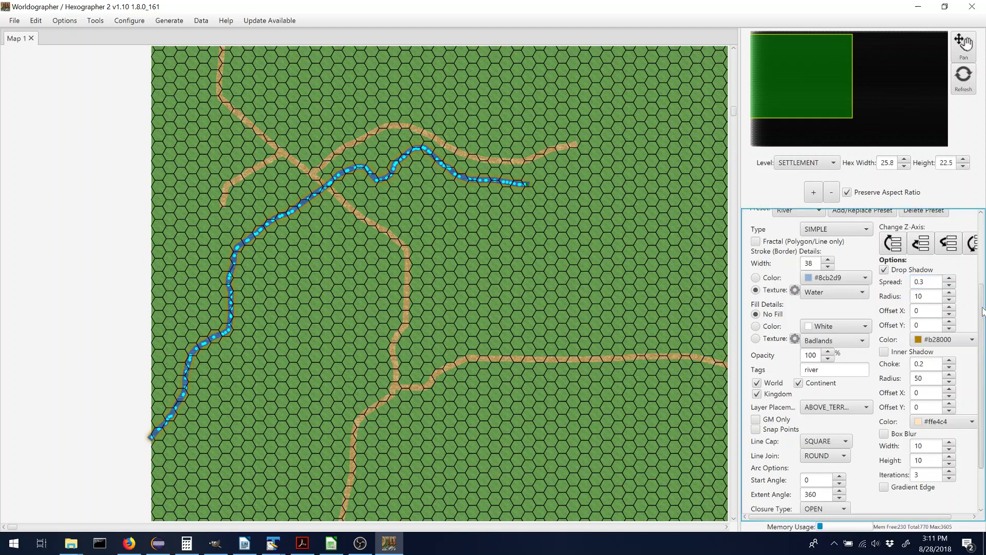
drag(982, 316, 984, 247)
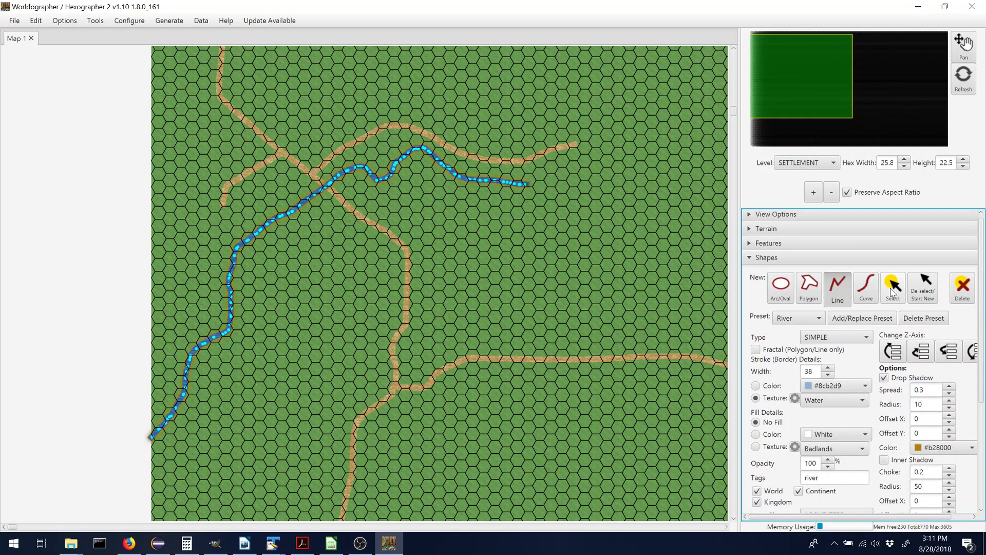
click(923, 288)
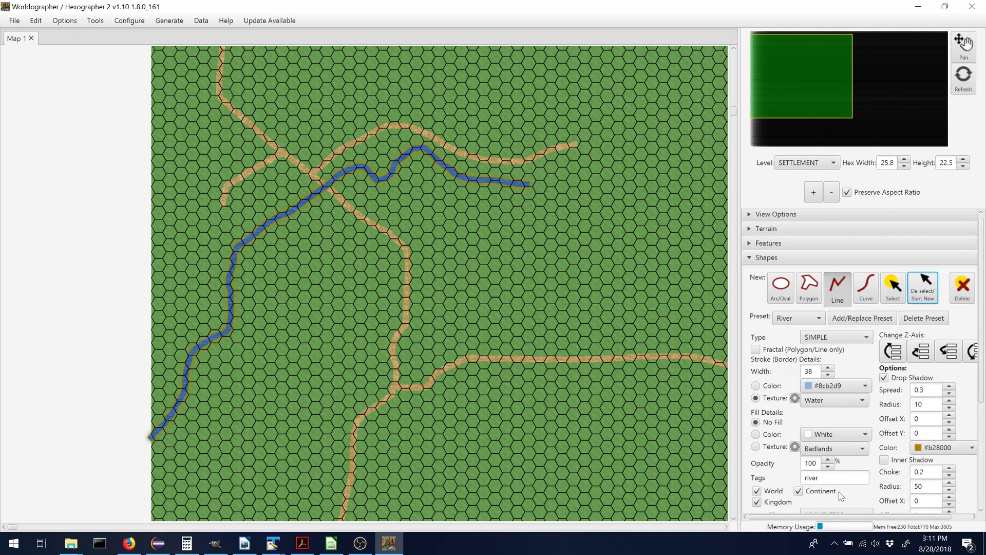
Replace the tag for the new line with "elevation"
double_click(807, 477)
text(el)
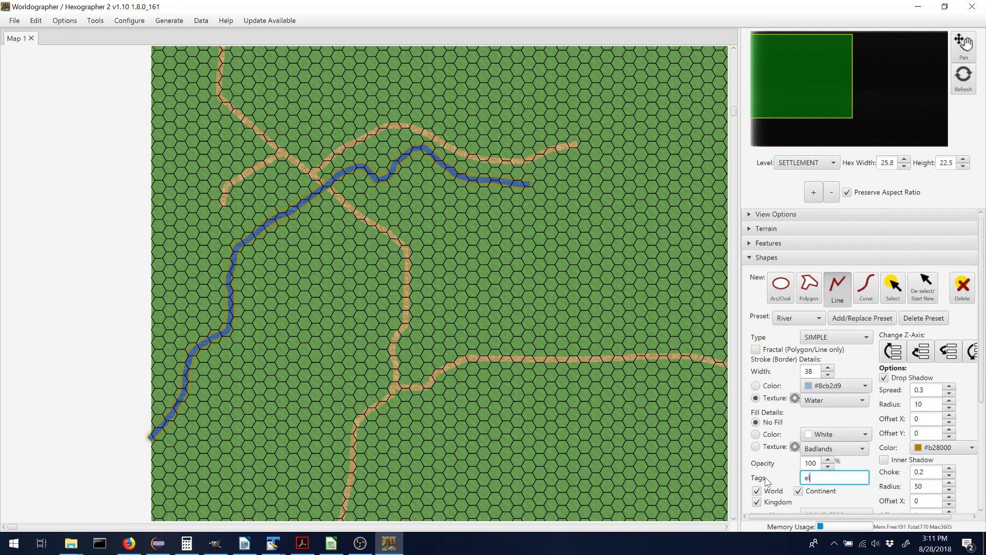
text(evation)
Switch the new line's stroke from texture to a saved custom black colour with 40% opacity
click(775, 386)
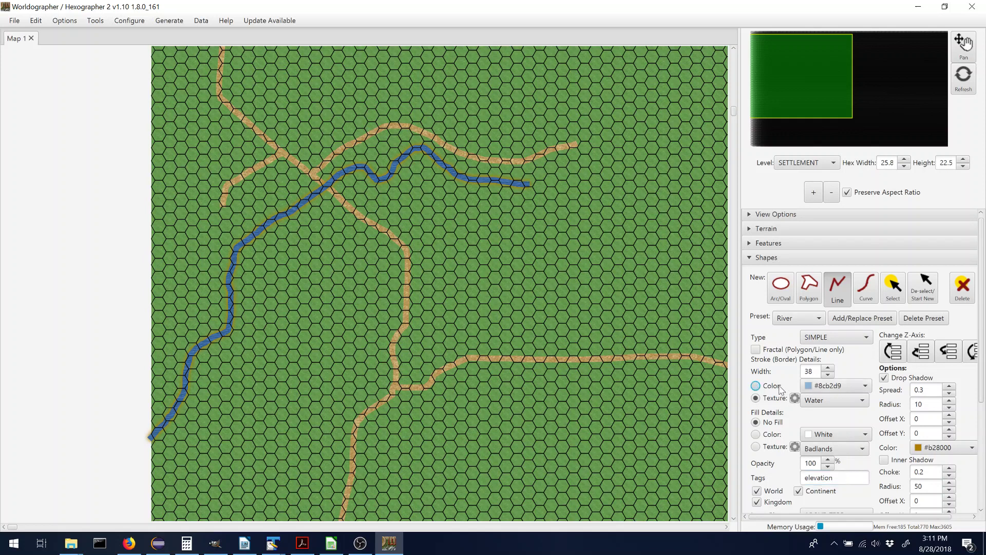
click(812, 385)
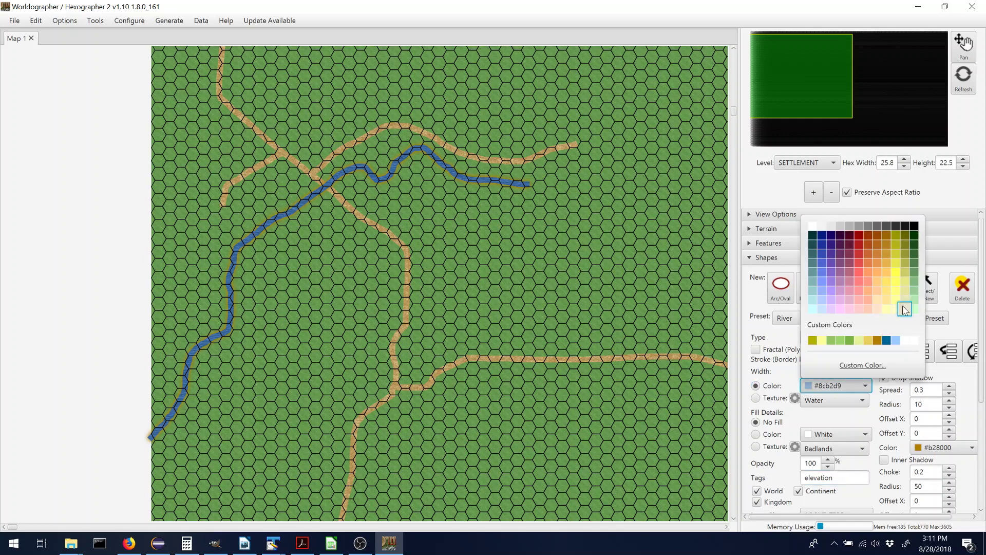
click(917, 225)
click(822, 386)
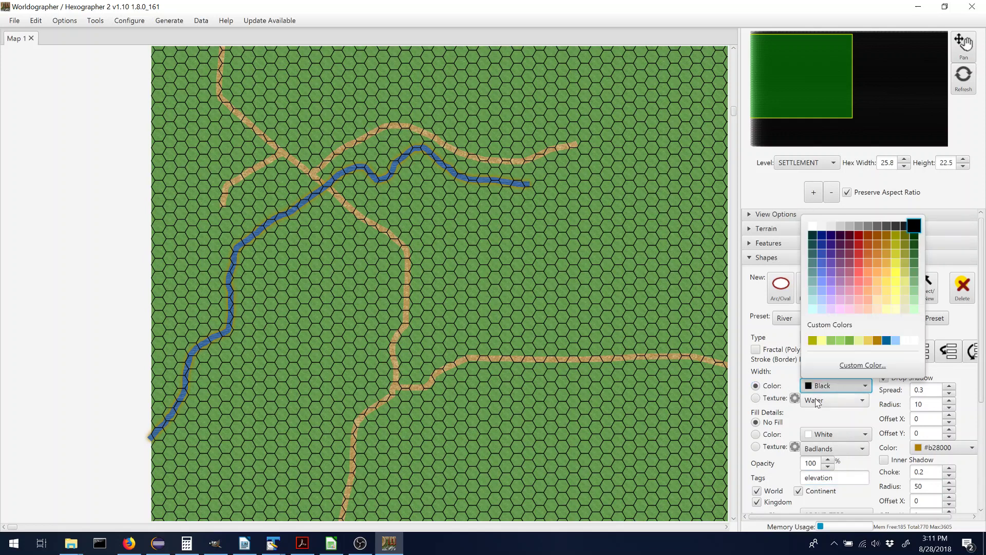
click(862, 365)
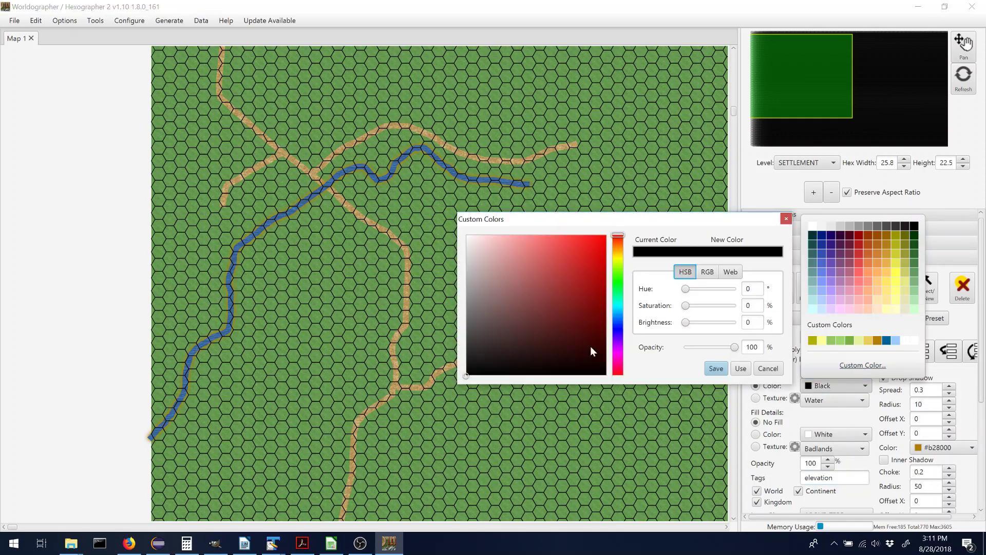
click(735, 349)
drag(736, 349, 709, 351)
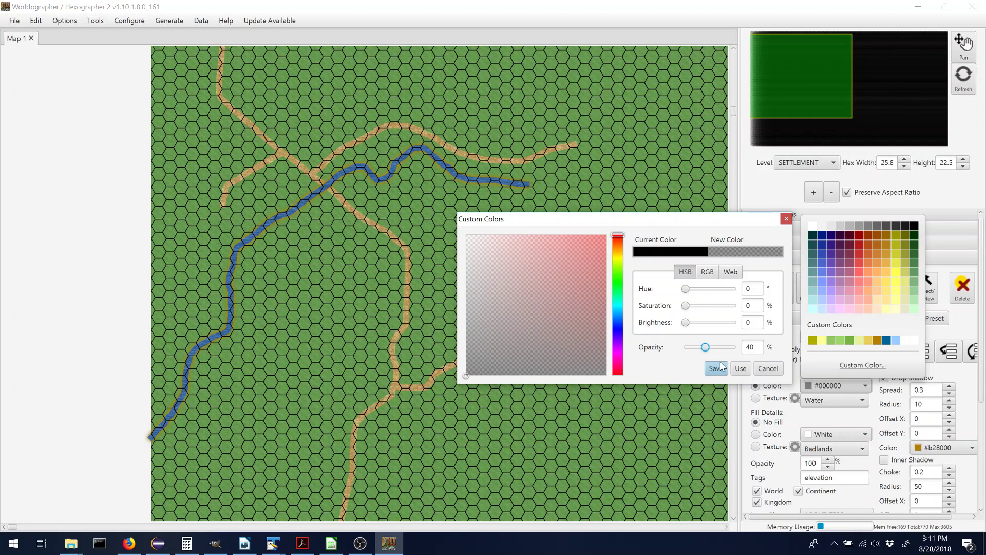
click(720, 366)
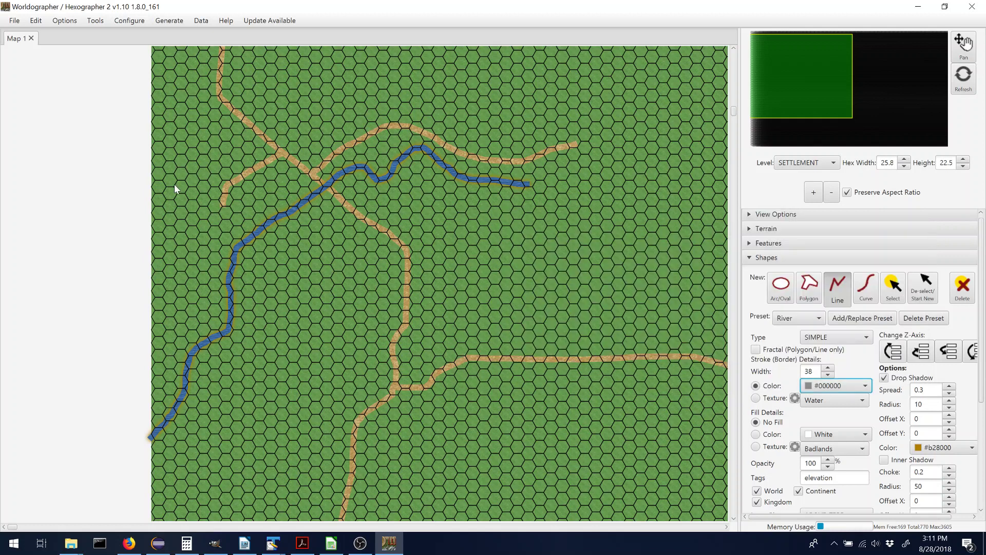
click(152, 121)
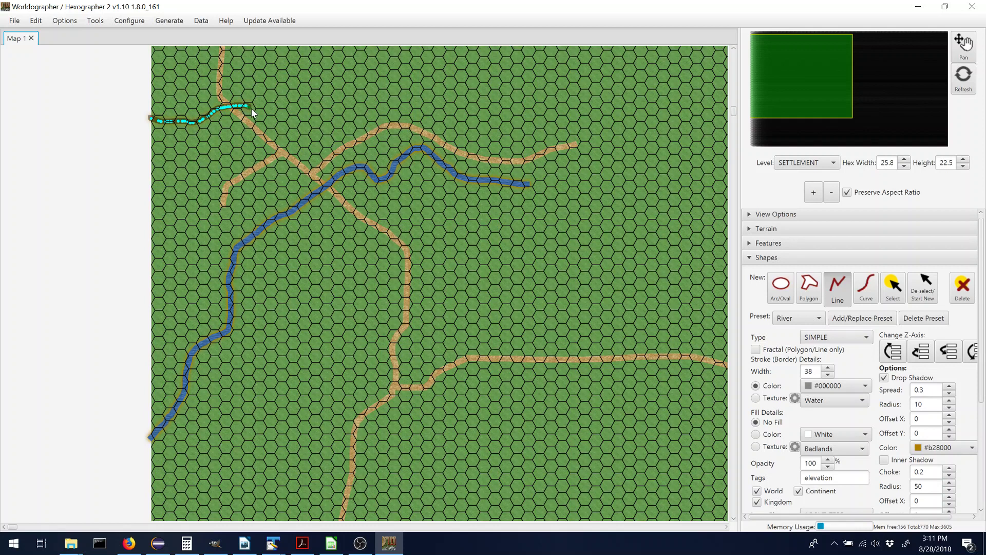
drag(257, 110, 260, 111)
drag(317, 47, 316, 47)
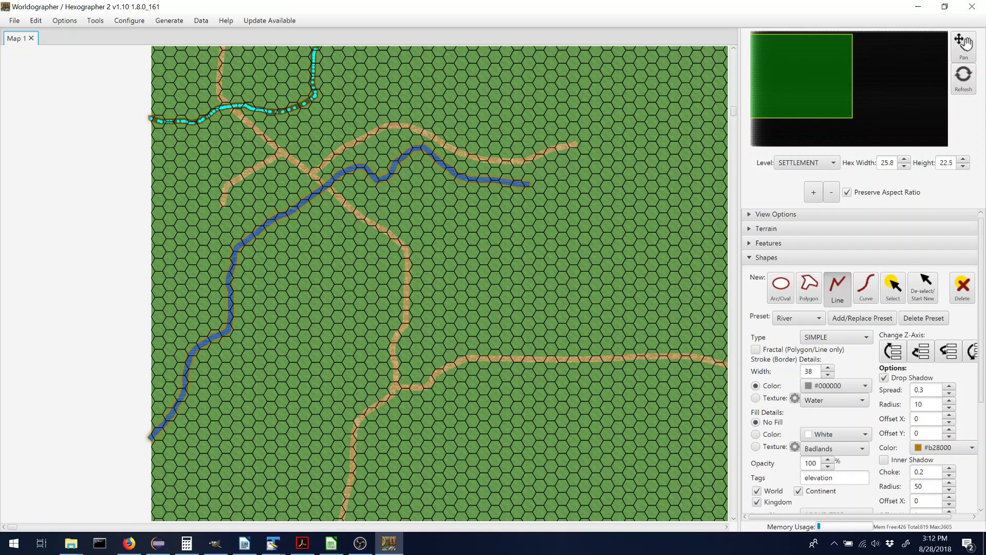
click(959, 290)
Draw an elevation line from the northwest edge across the main road up to the north edge, and turn off its drop shadow
drag(780, 65, 797, 72)
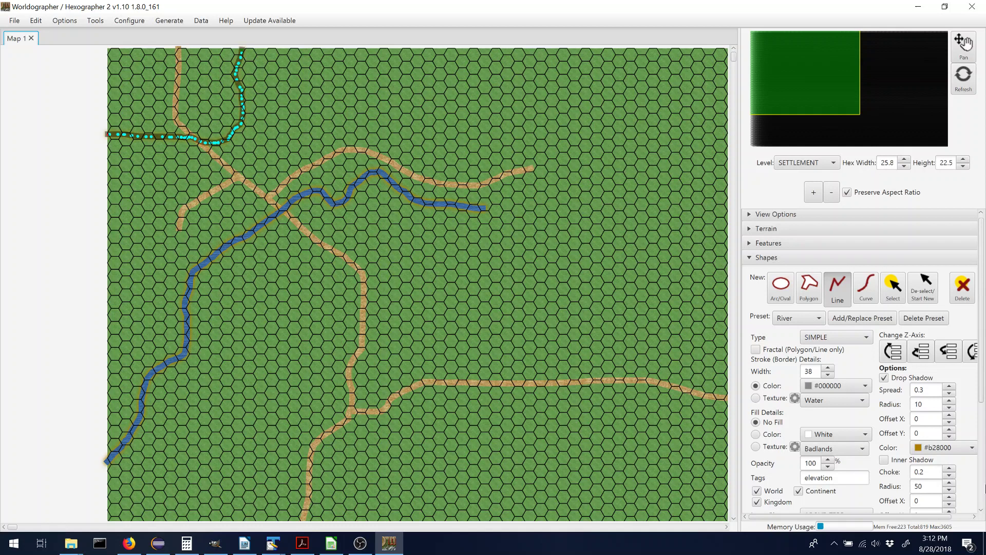
click(884, 378)
Apply a box blur with a width and height of 4 to the elevation line, and deselect it
drag(983, 375, 983, 463)
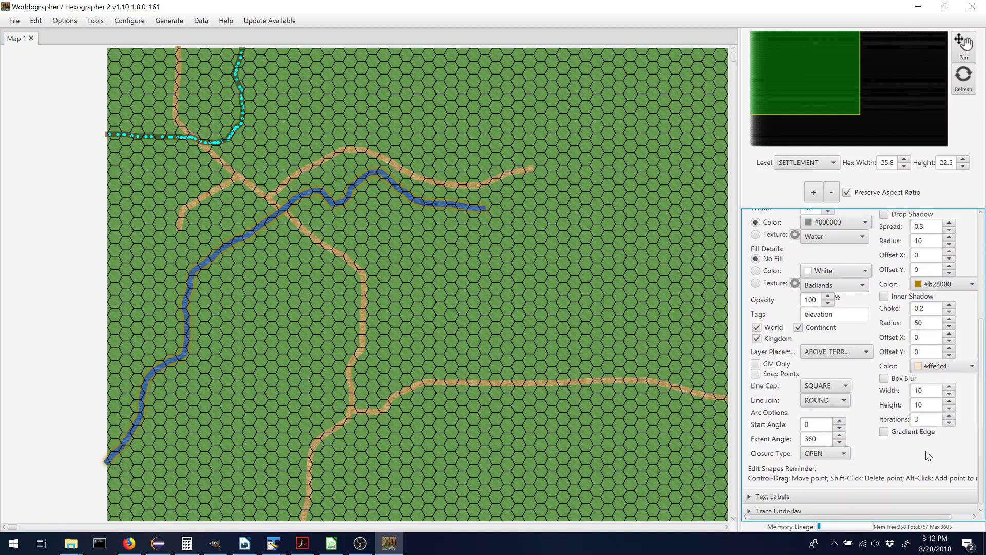
click(884, 378)
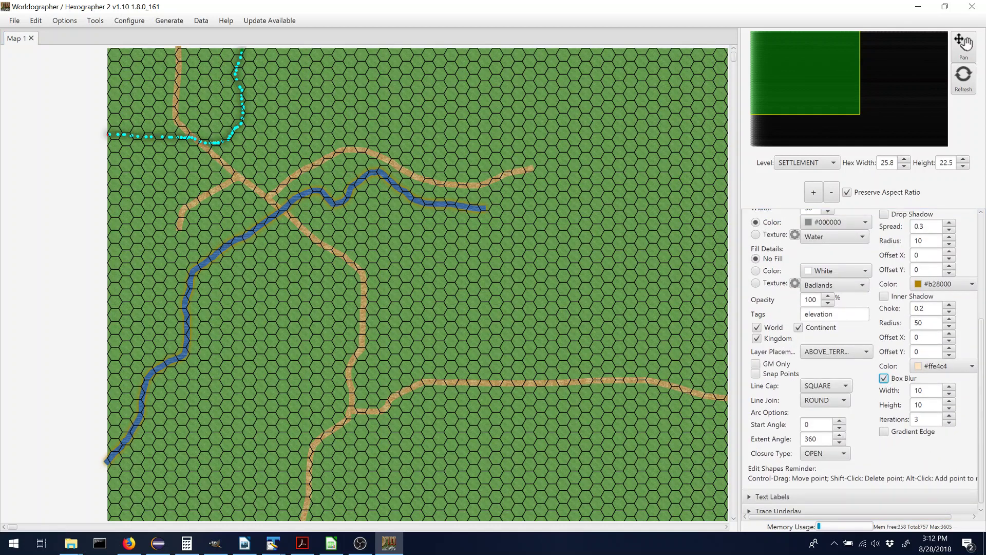
key(Tab)
text(4)
key(Tab)
key(Delete)
key(Delete)
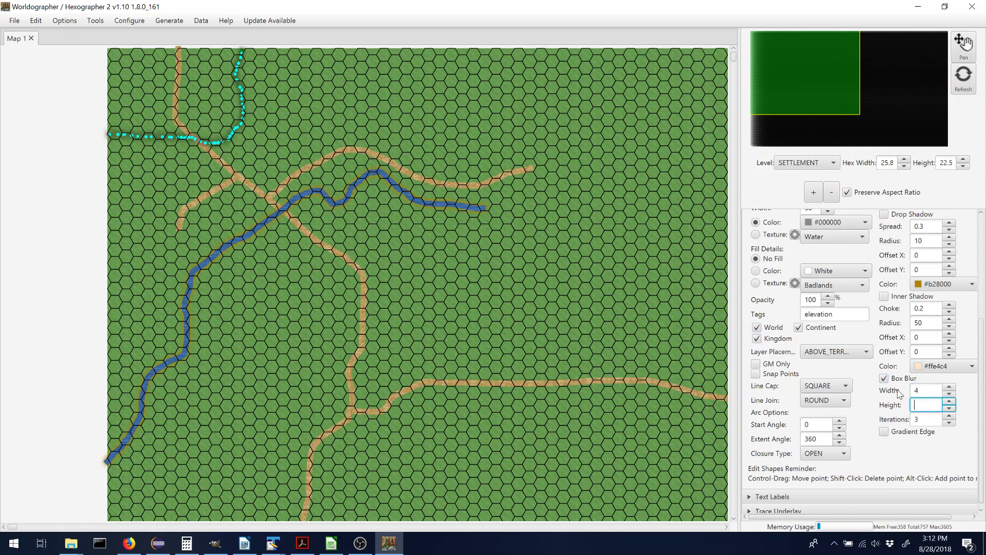
text(4)
drag(982, 328, 982, 230)
click(928, 291)
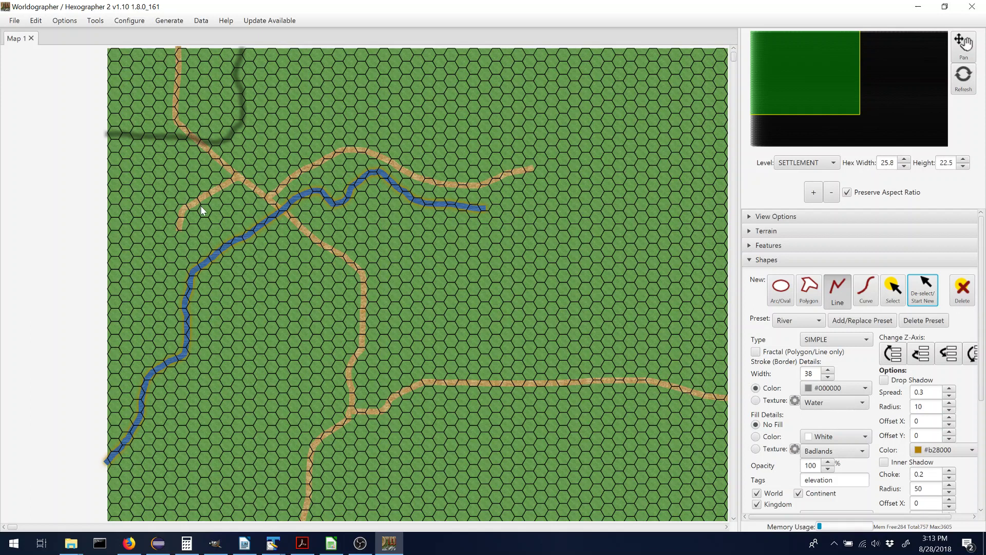
Draw a second elevation line outside the first, from the west edge across the main road to the north edge, and deselect it
click(108, 171)
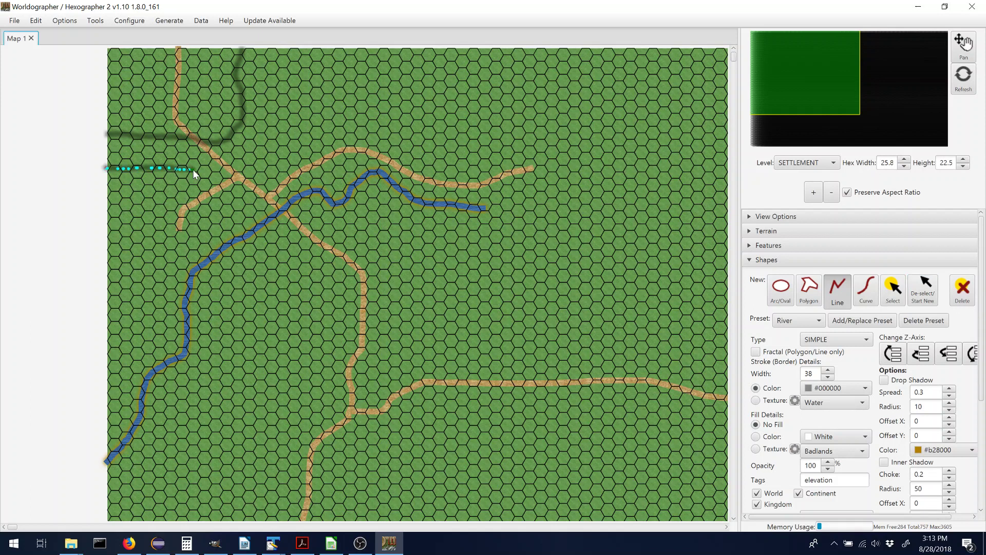
drag(193, 168, 211, 162)
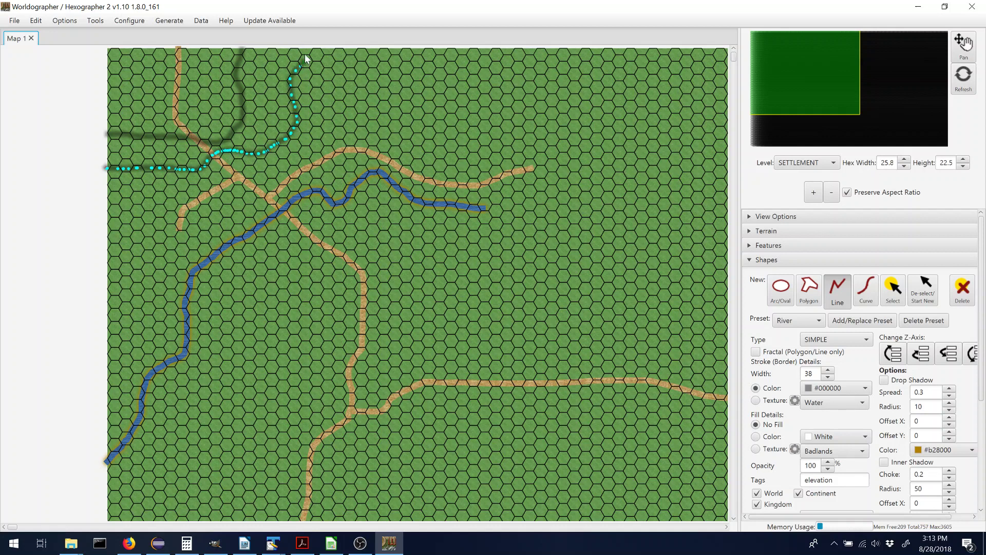
drag(306, 50, 307, 49)
click(923, 290)
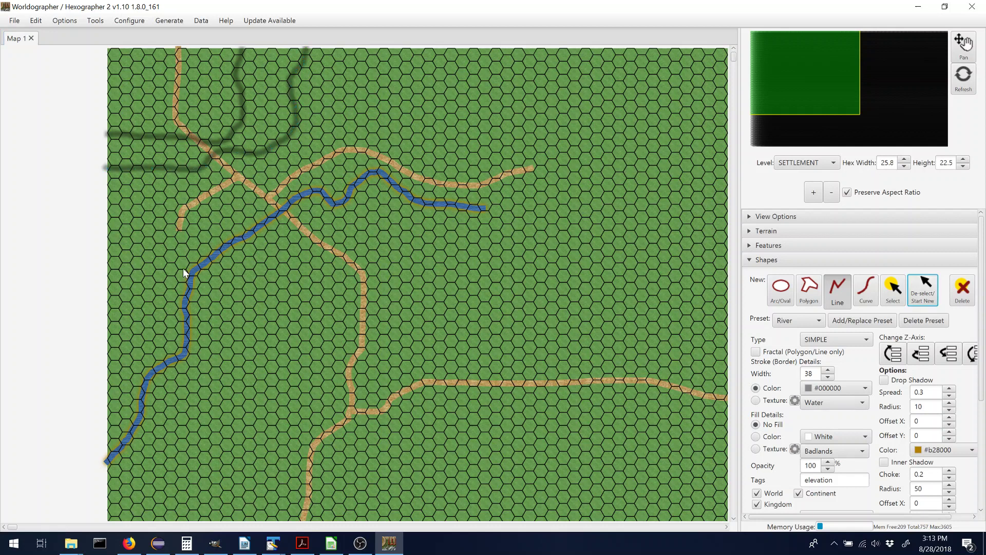
Try an elevation line from the west edge curving around the short side road's end, and delete it
click(120, 262)
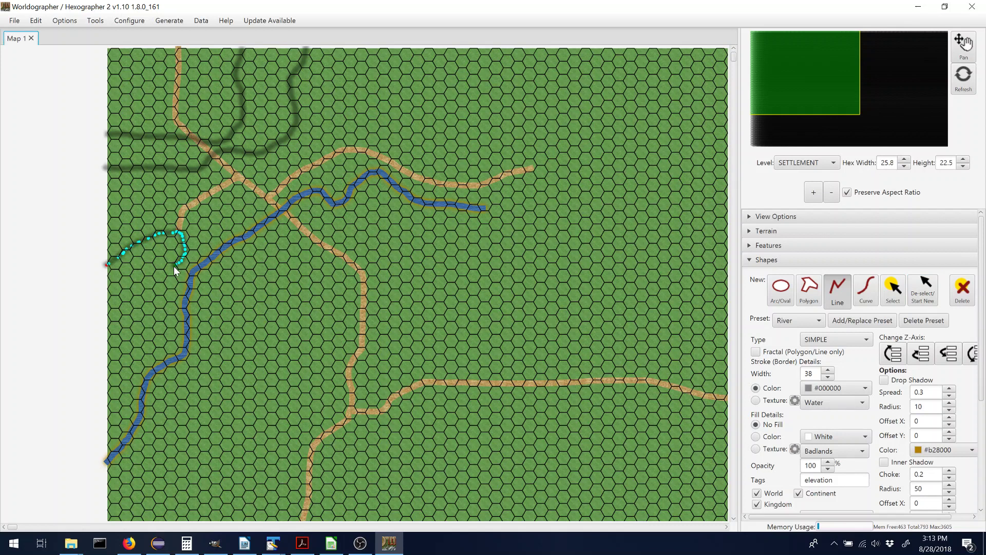
click(957, 294)
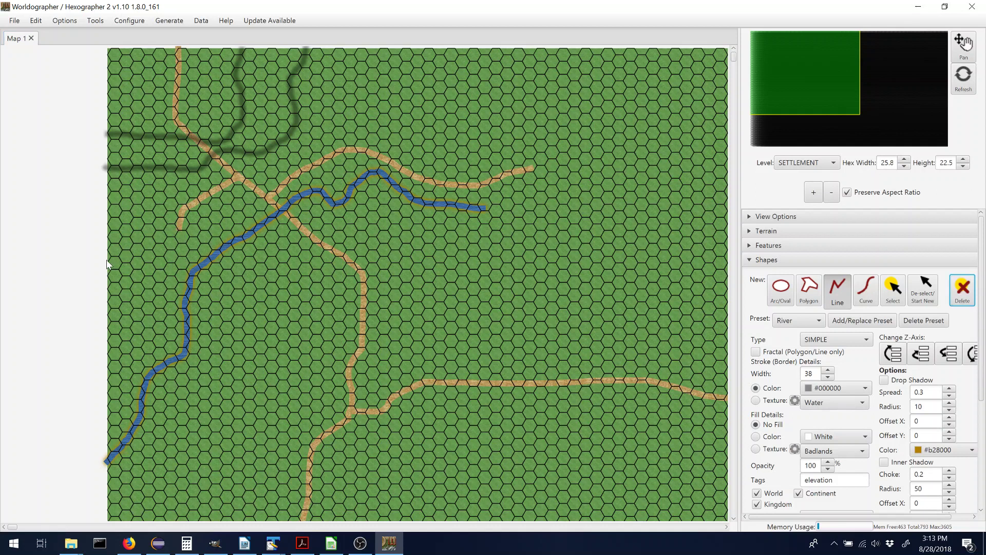
Draw an elevation line from the west edge around the short side road's end, along the river and back to the west edge, and deselect it
click(107, 260)
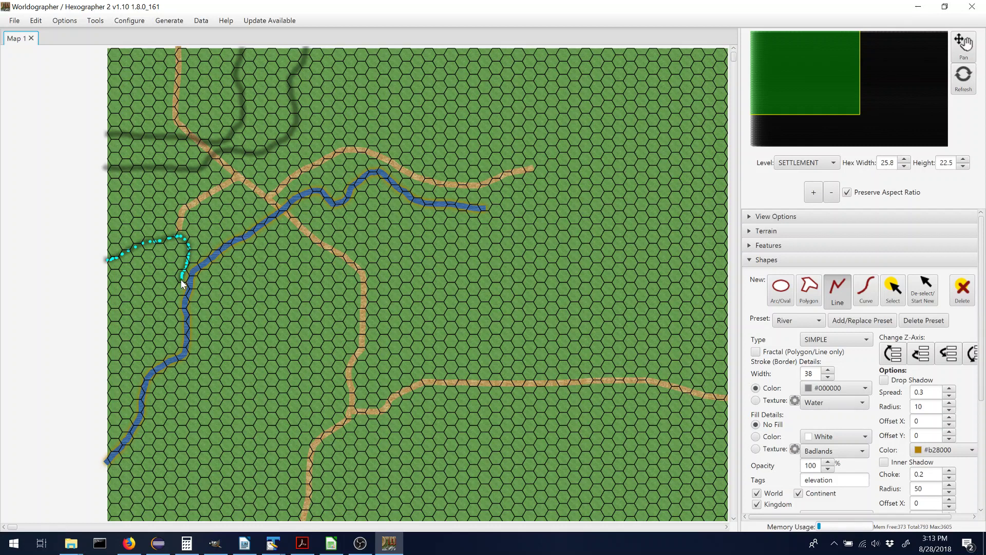
drag(180, 284, 176, 325)
drag(126, 378, 104, 384)
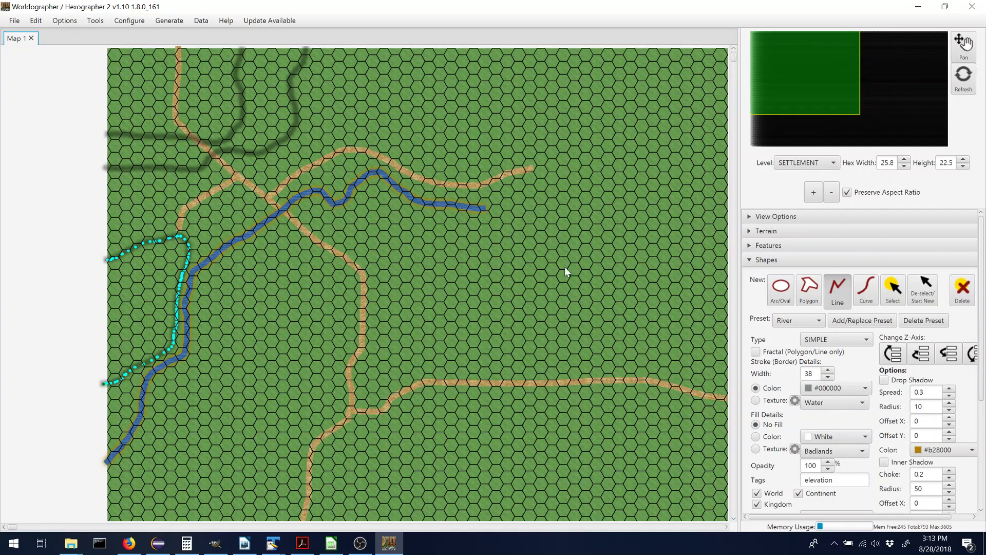
click(923, 305)
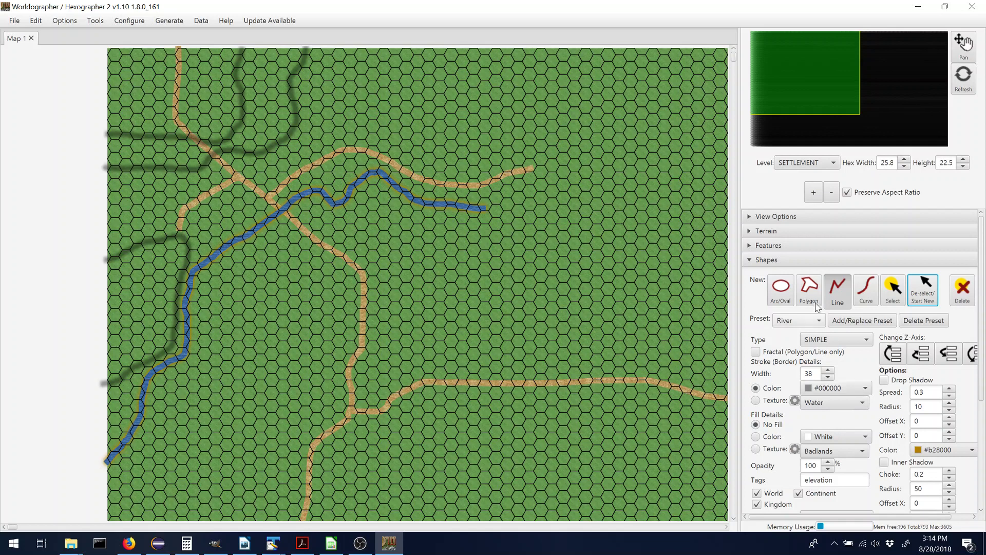
Filter the features to the Structure category and choose the cross-shaped cathedral
click(802, 246)
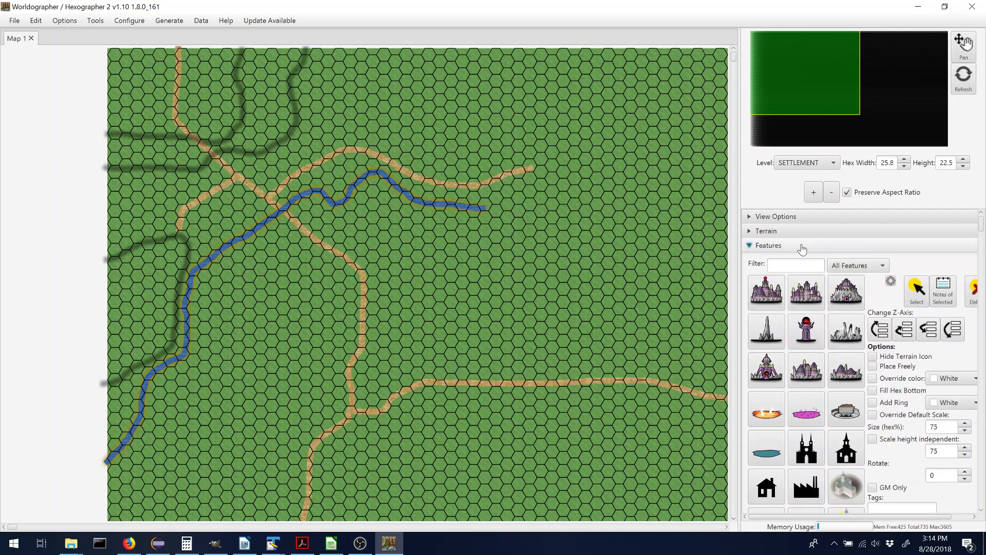
click(857, 266)
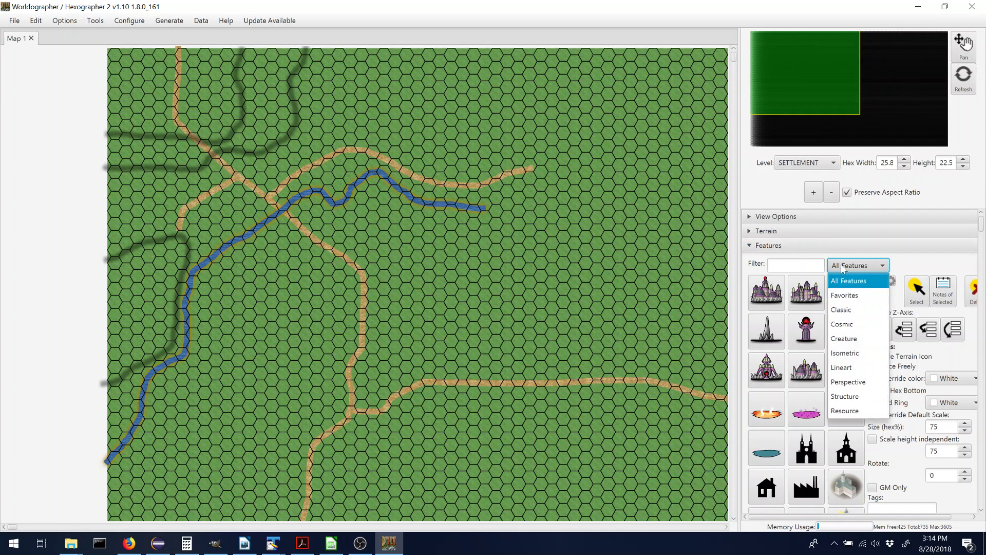
click(849, 399)
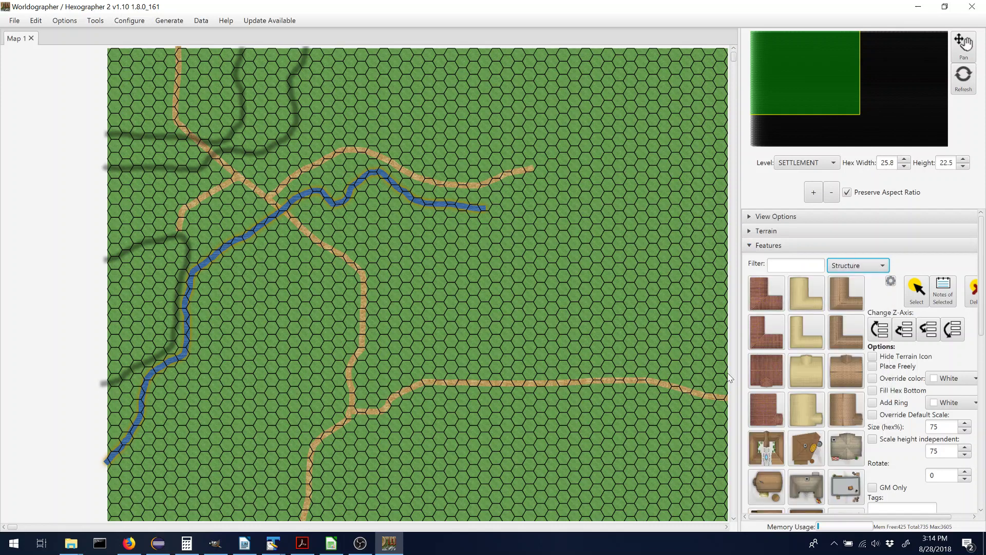
click(982, 268)
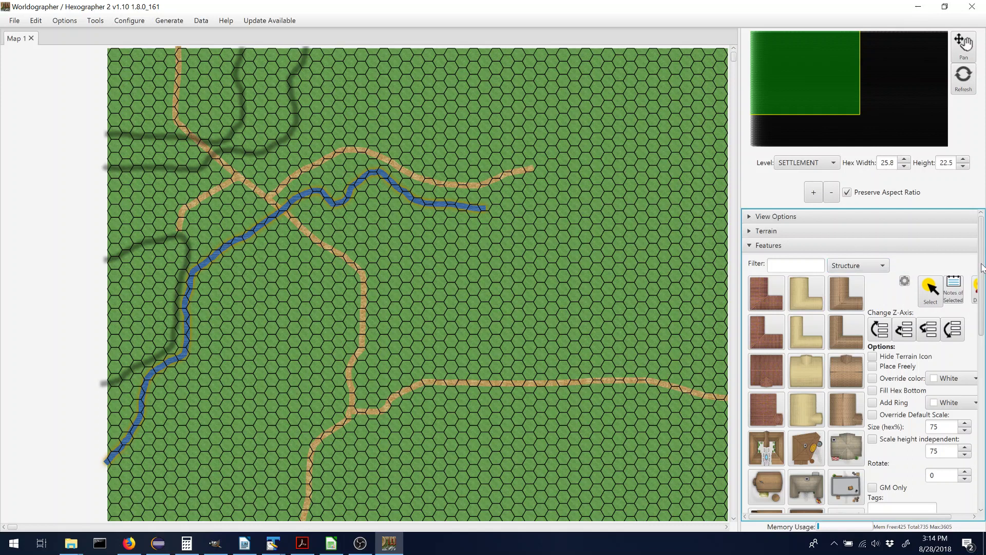
drag(982, 267, 982, 330)
click(811, 396)
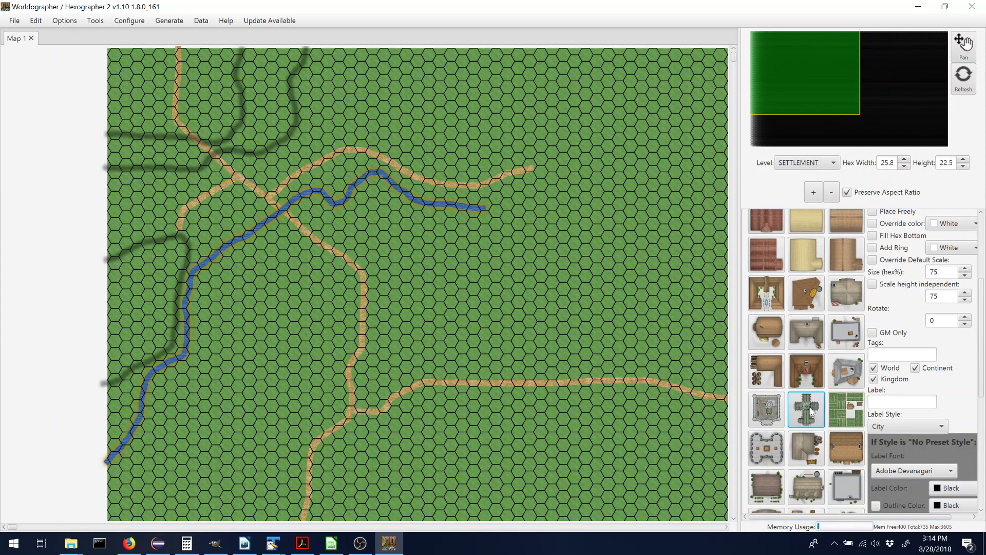
Turn on Place Freely and place the cross-shaped cathedral just east of the main road, inside the inner northwest elevation line
scroll(920, 366, up, 5)
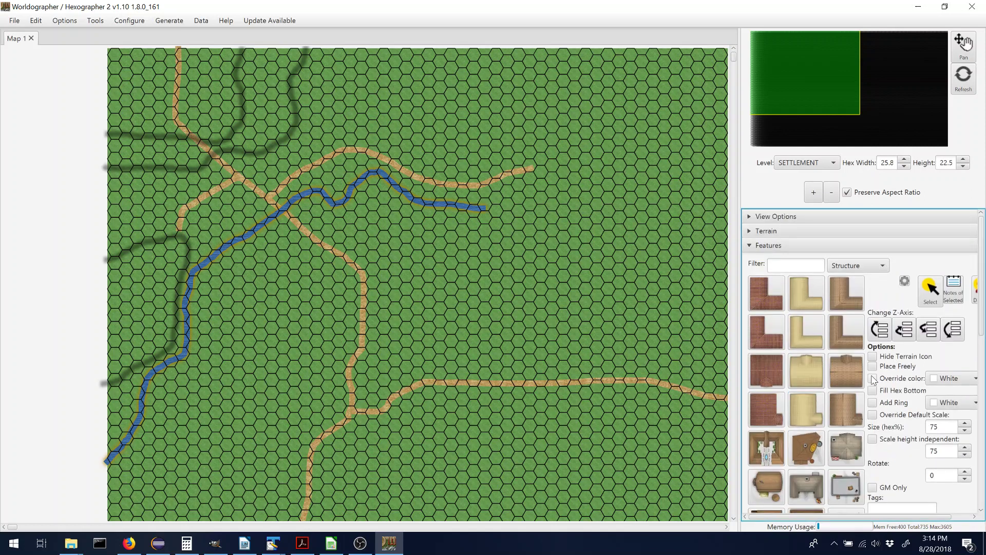
click(873, 367)
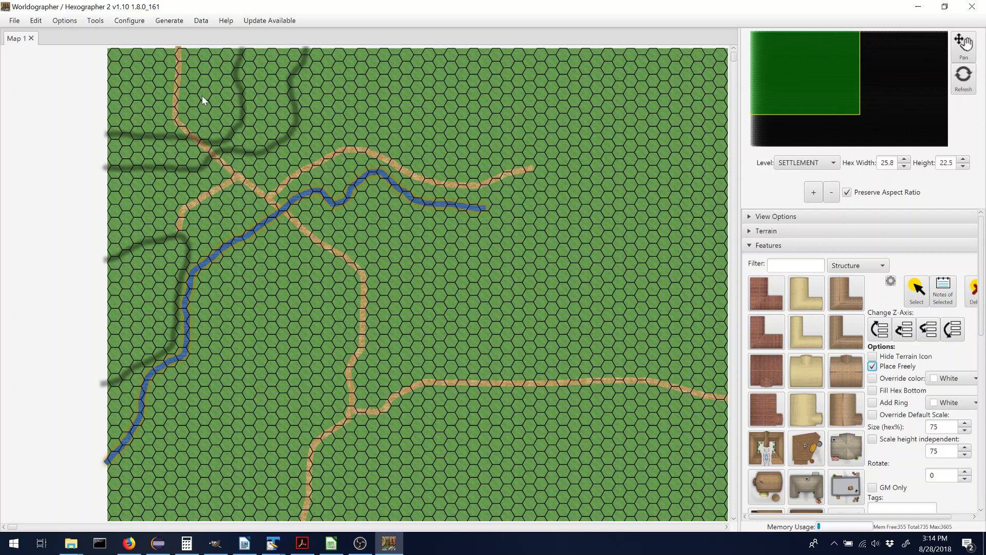
scroll(972, 339, down, 2)
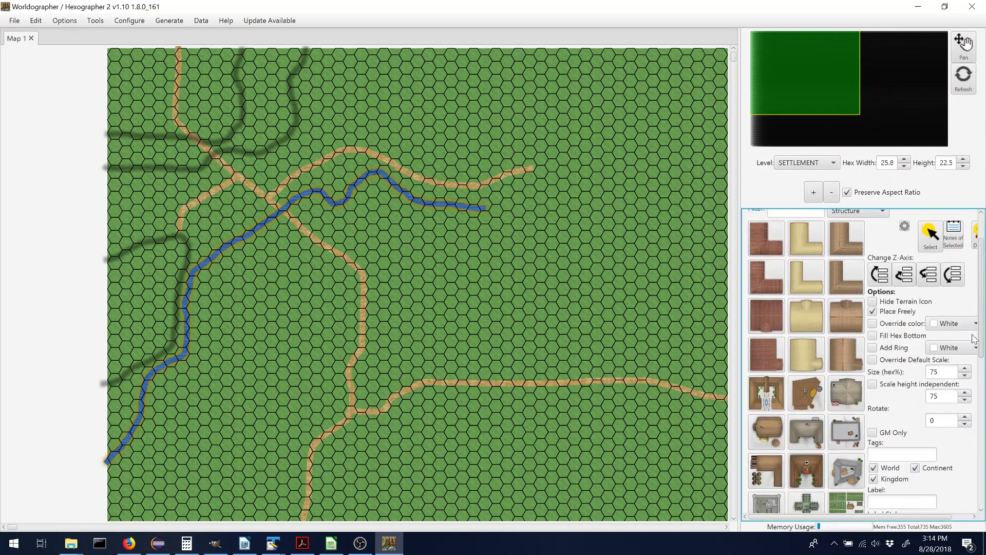
scroll(973, 340, down, 8)
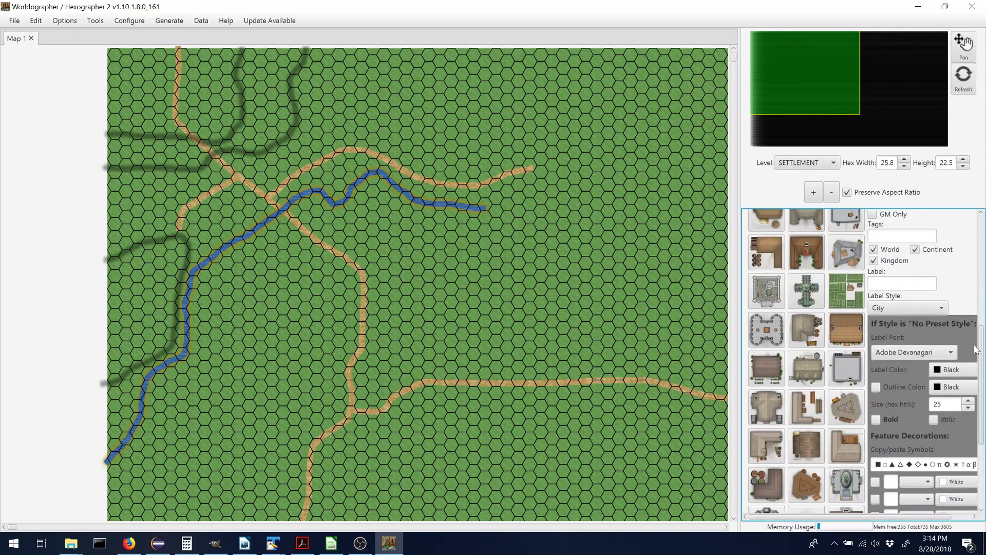
click(806, 290)
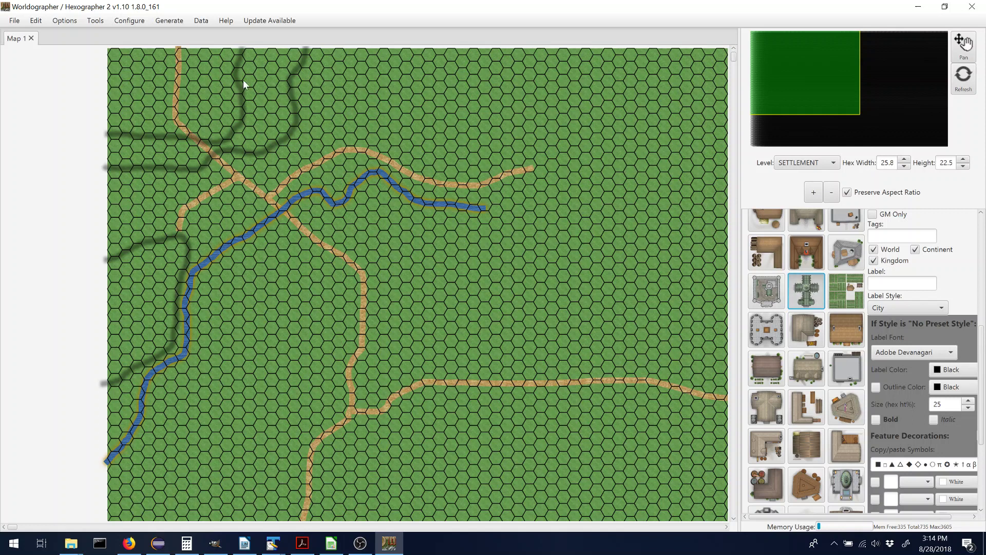
click(204, 90)
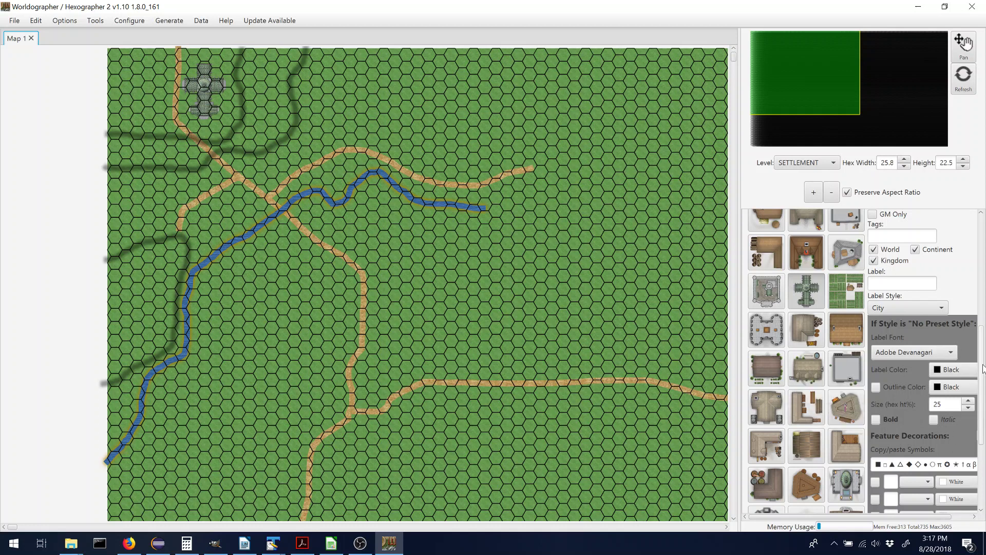
Place a red-roofed house beside the main road between the two northern elevation lines, and a yellow-roofed house near the short side road's end
scroll(983, 328, up, 3)
scroll(983, 328, up, 3)
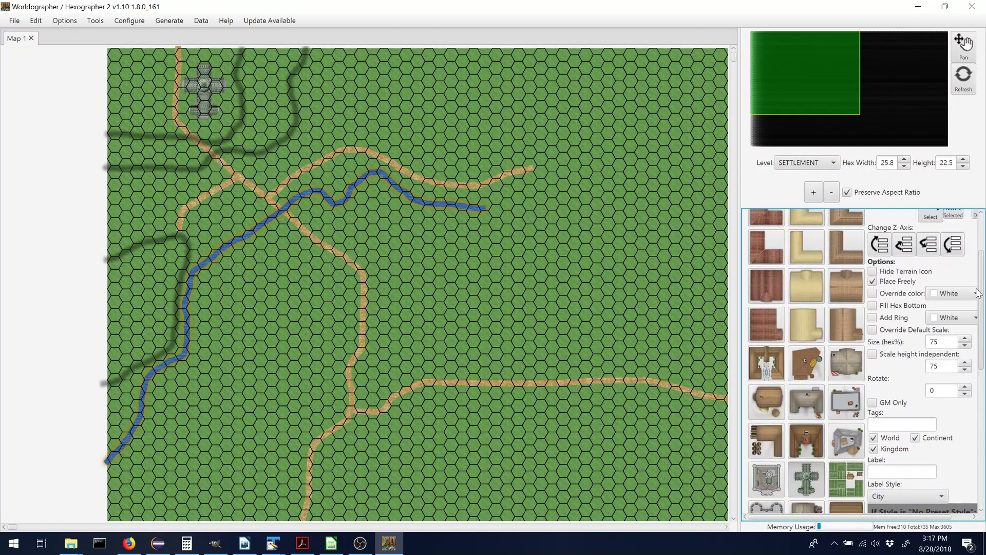
click(807, 285)
click(770, 291)
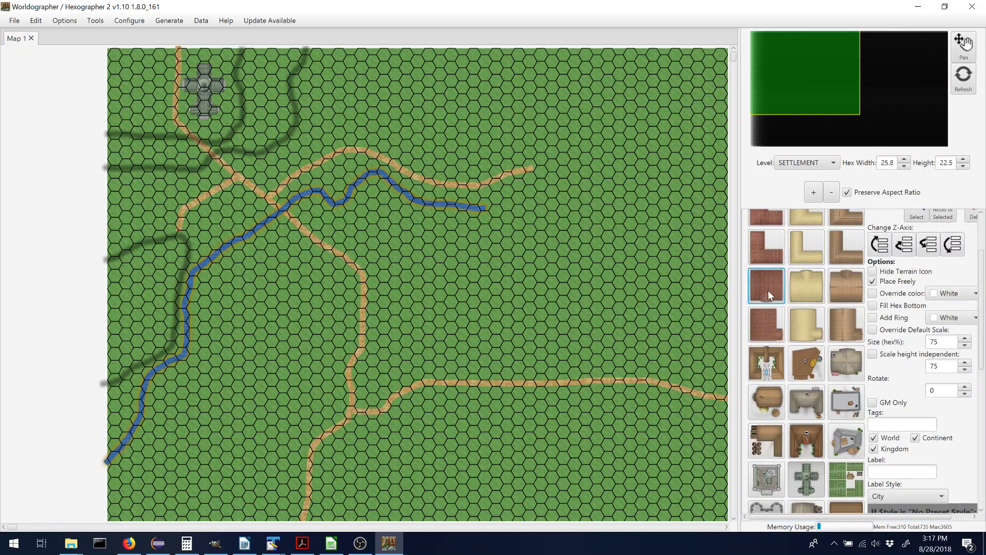
click(192, 153)
click(809, 289)
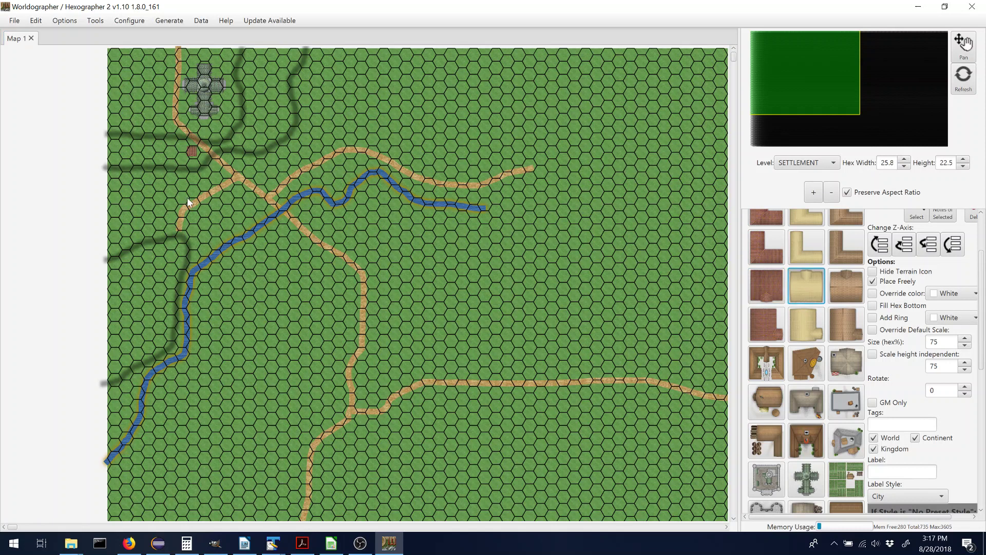
click(195, 223)
Place a brown L-shaped house north of the short side road, and the wooden building with barrels inside the western elevation line
click(847, 218)
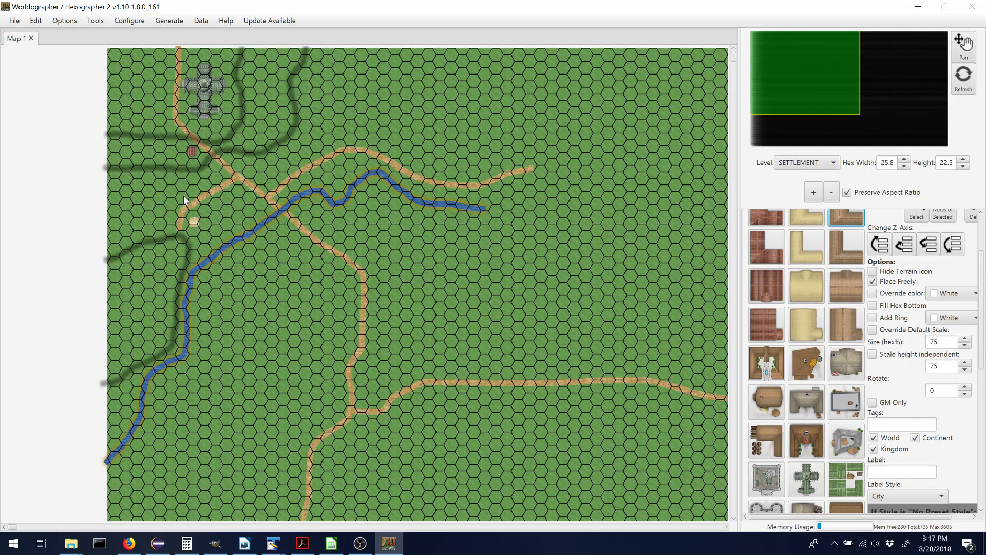
click(195, 189)
click(770, 449)
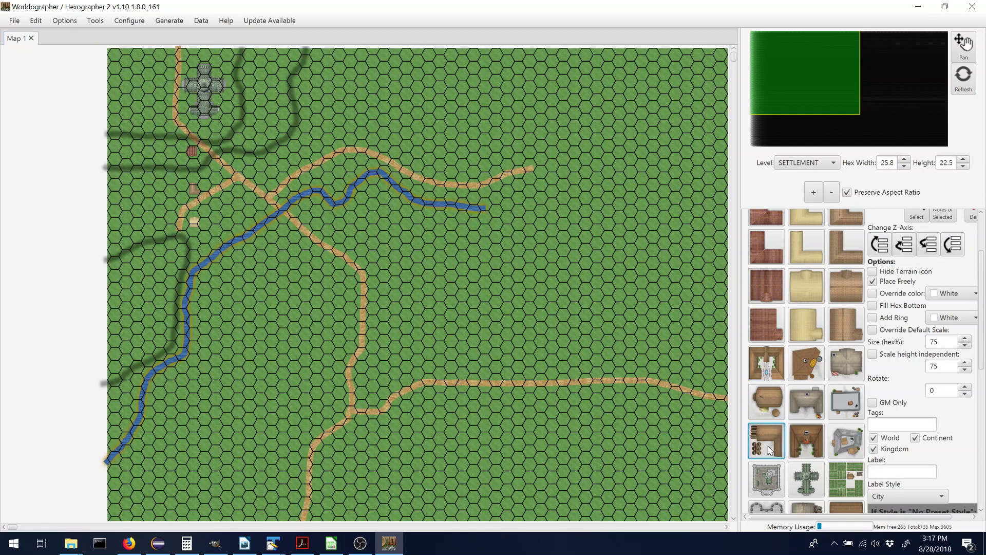
click(159, 267)
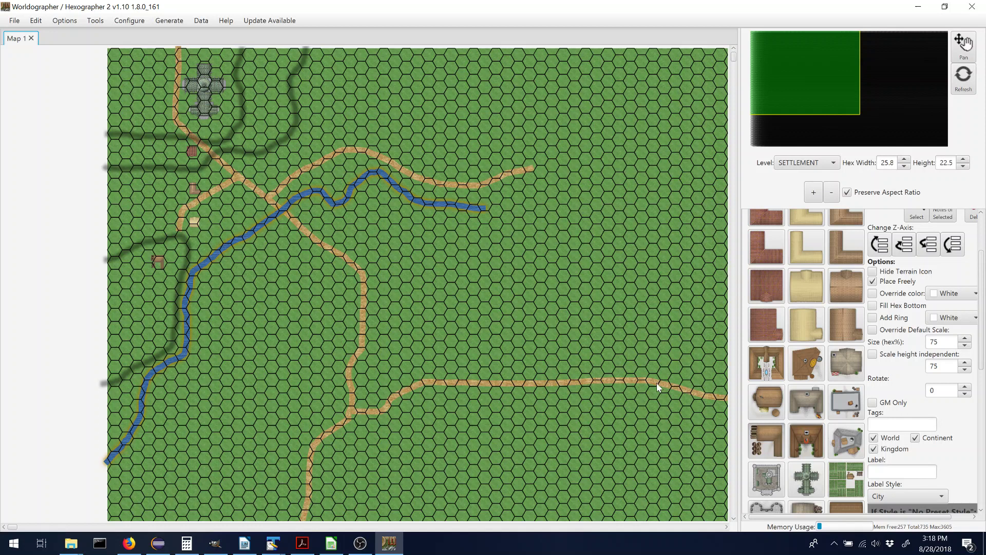
Select the building inside the western elevation line, override its default scale with a size of 150, and rotate it to about 210 degrees
click(874, 331)
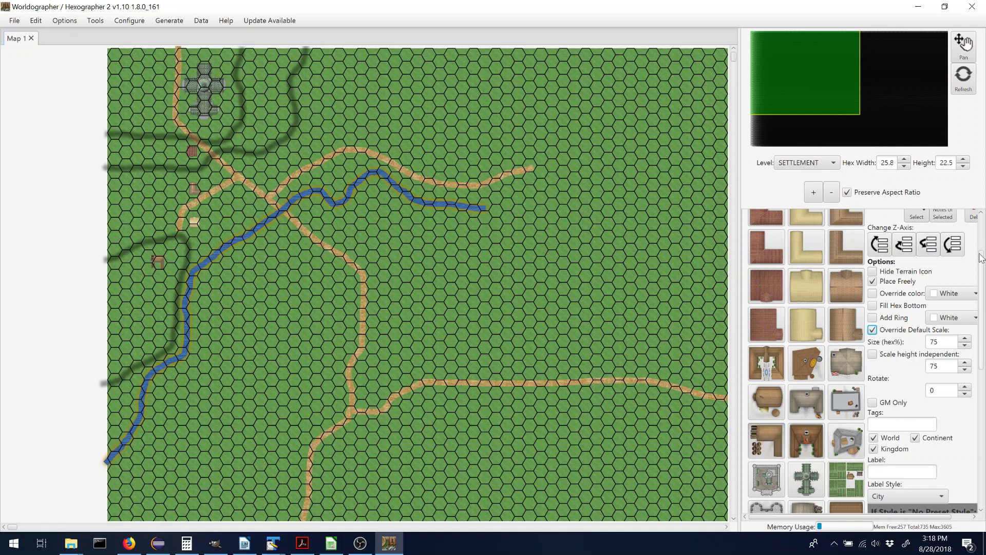
scroll(981, 257, up, 3)
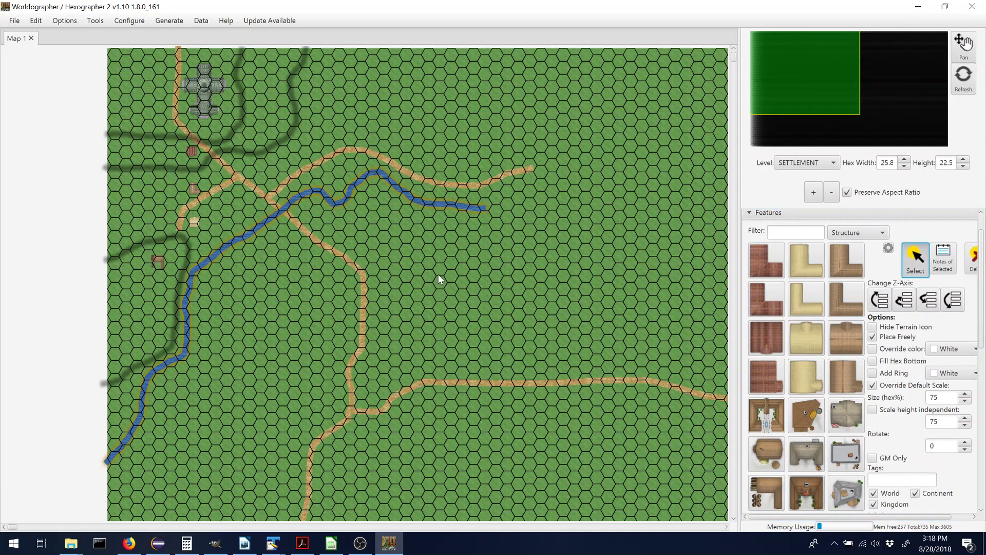
click(157, 260)
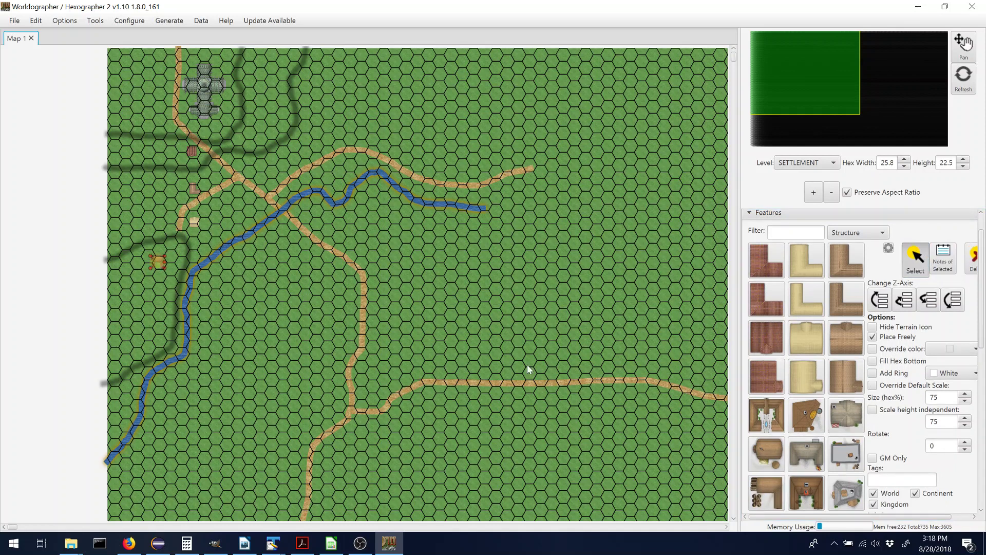
click(873, 385)
drag(944, 397, 903, 399)
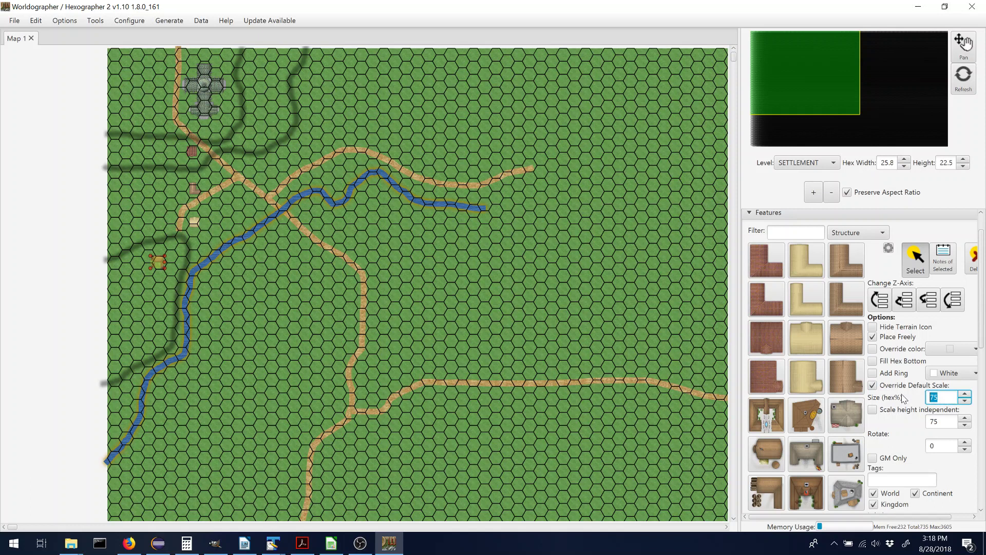
text(100)
drag(934, 397, 939, 397)
text(30)
drag(938, 397, 934, 398)
text(50)
drag(168, 261, 141, 252)
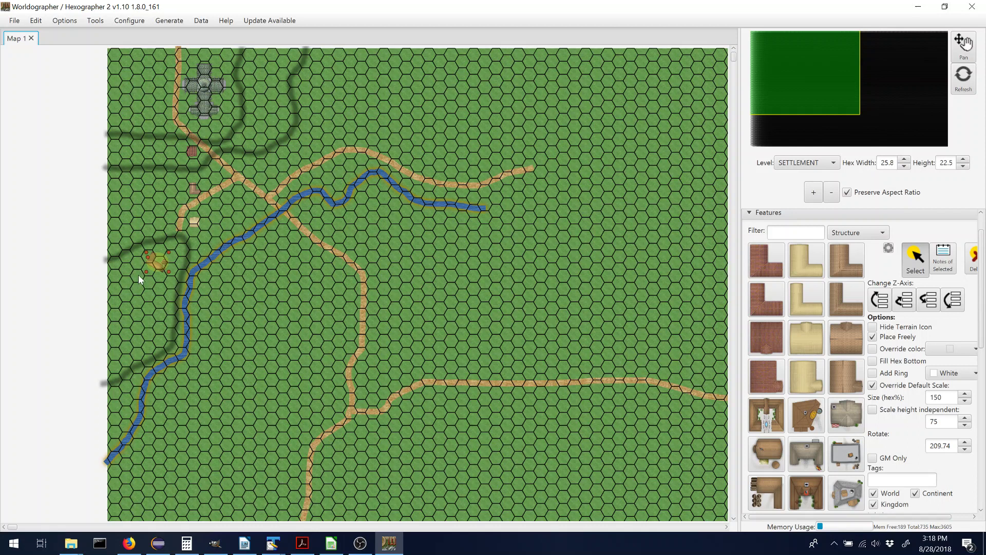
Scale the selected building's height independently at 150, and resize the building to about 180 by 213 percent
click(872, 409)
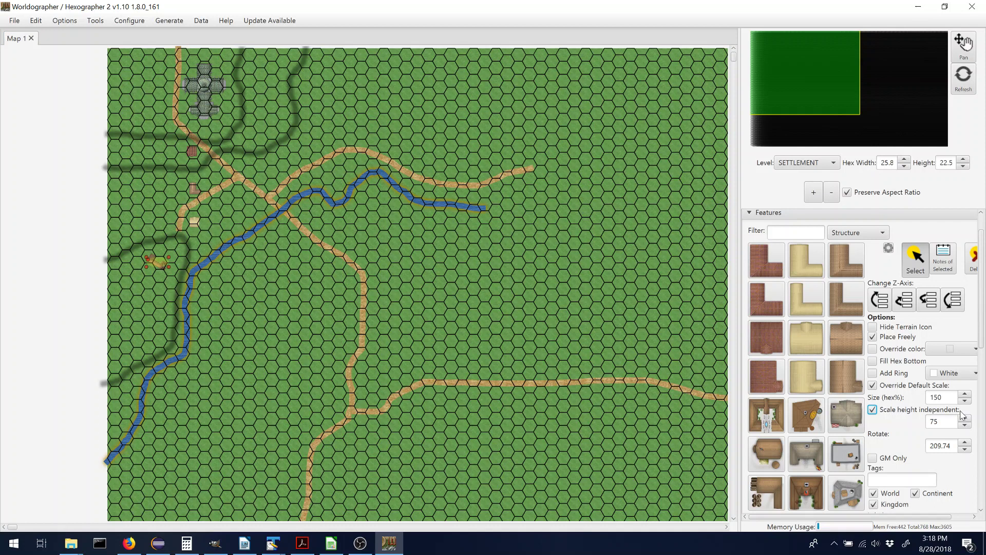
key(Tab)
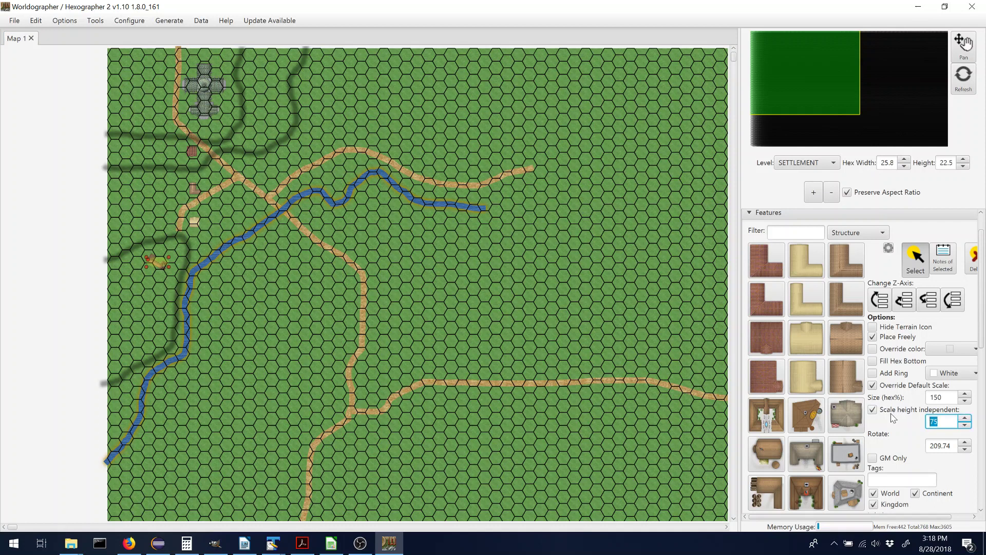
text(15-0)
key(BackSpace)
key(BackSpace)
text(0)
drag(146, 272, 144, 275)
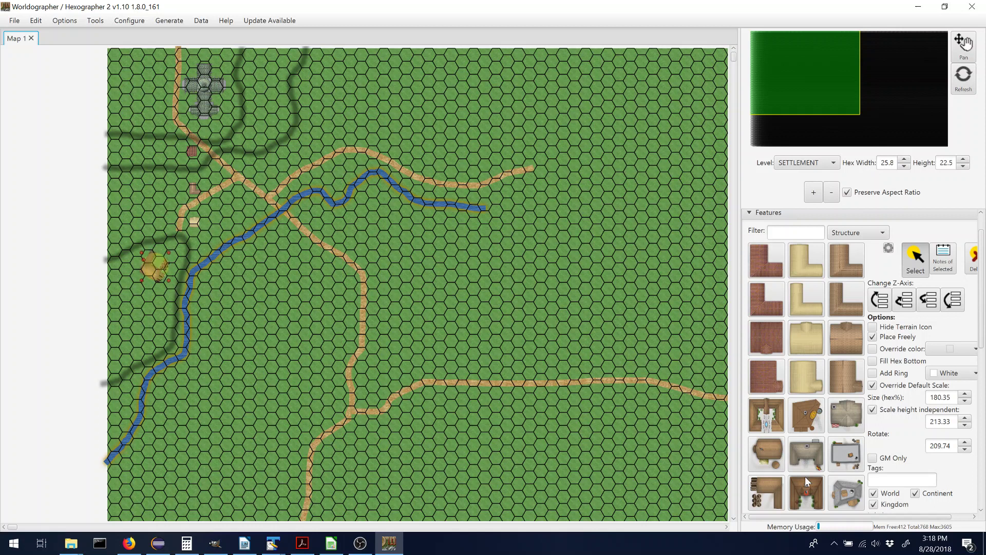
Place two copies of the grey-roofed L-shaped building, one on each side of the main road between the two side-road junctions
drag(981, 296, 983, 434)
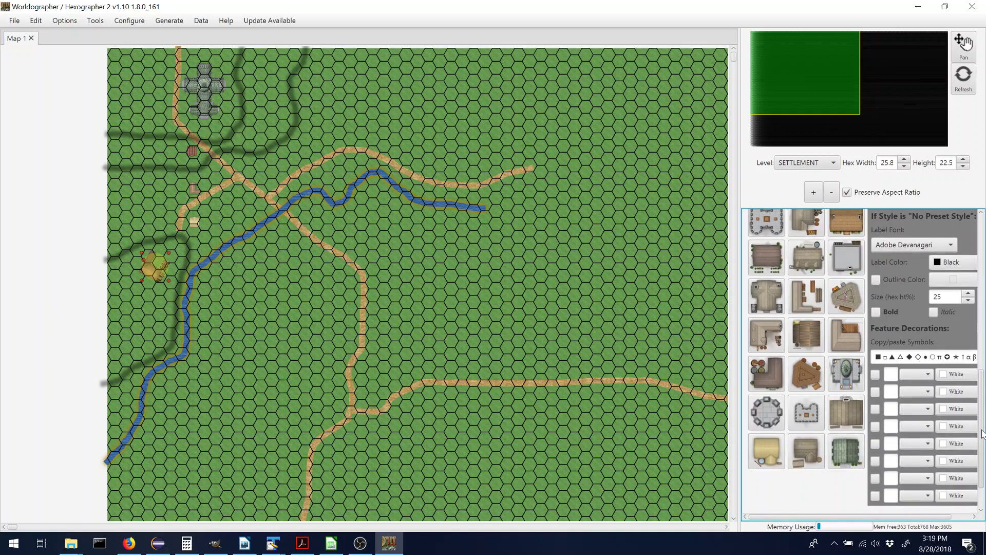
click(770, 331)
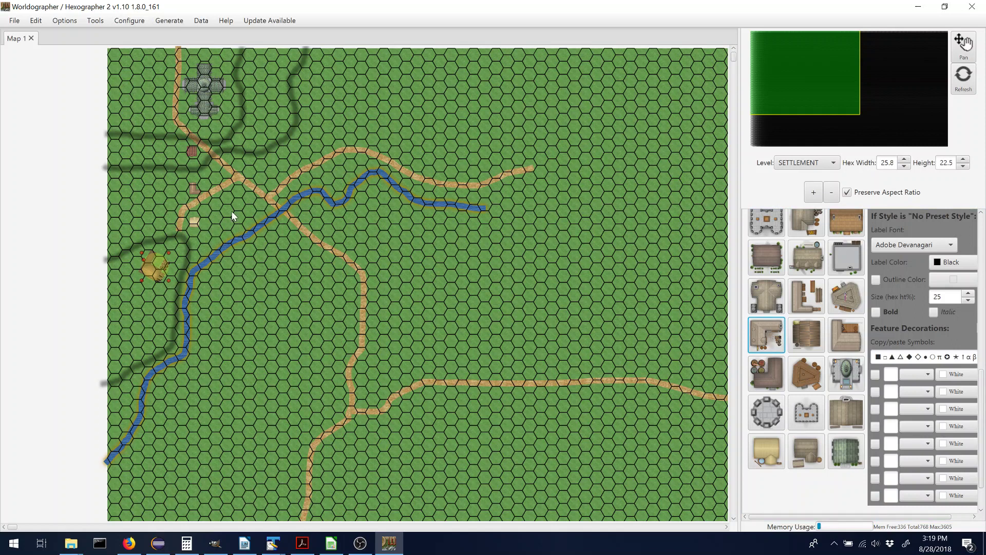
click(767, 334)
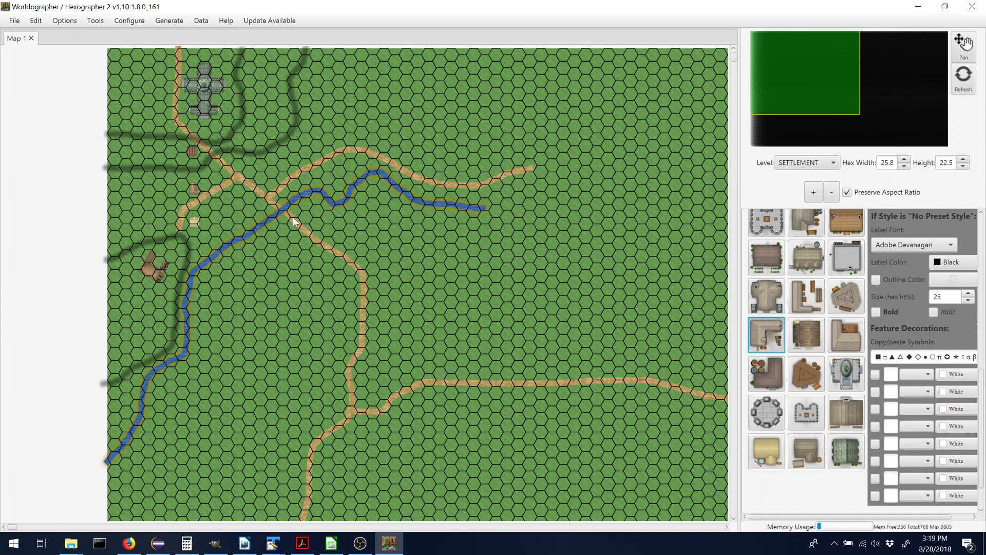
click(233, 211)
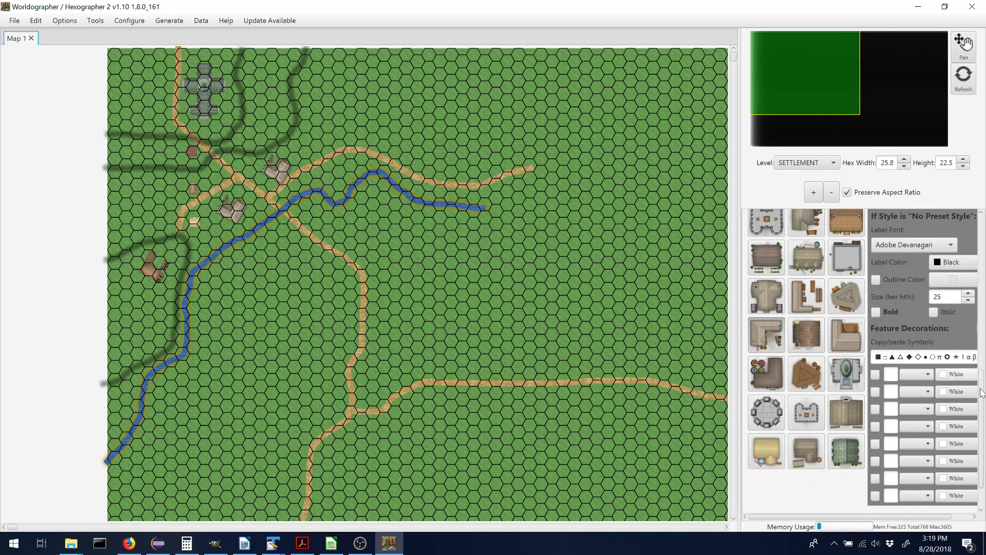
Rotate the grey-roofed building north of the main road to about 39 degrees and the southern one to about 227 degrees, moving both closer to the road
drag(982, 421, 983, 216)
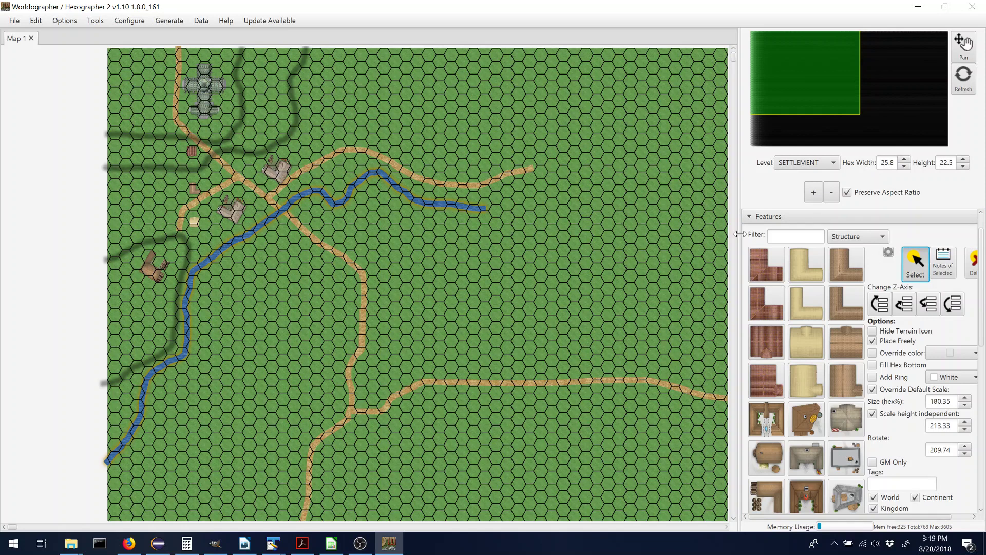
click(278, 175)
mouse_move(264, 167)
mouse_down()
mouse_move(289, 175)
mouse_move(281, 170)
mouse_up()
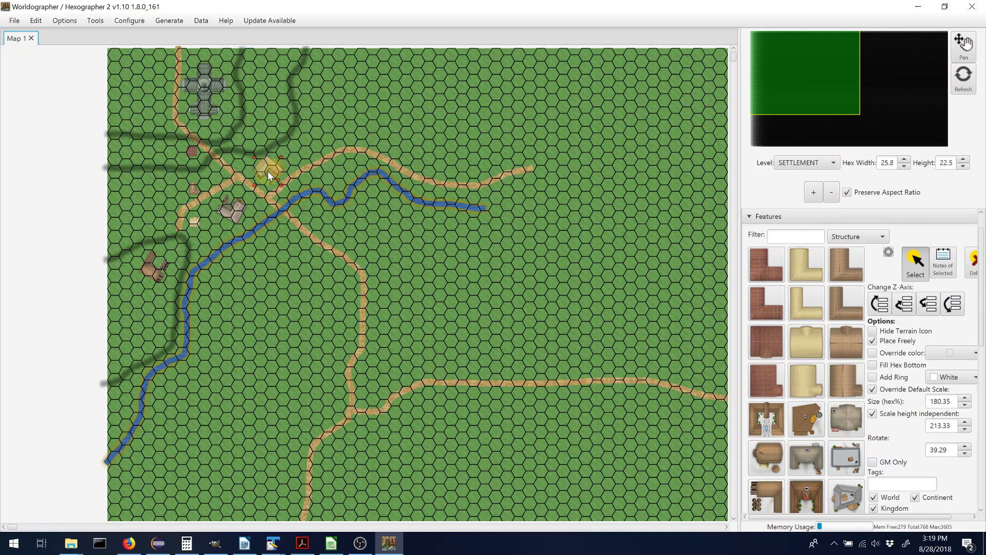
click(232, 211)
drag(220, 201, 224, 199)
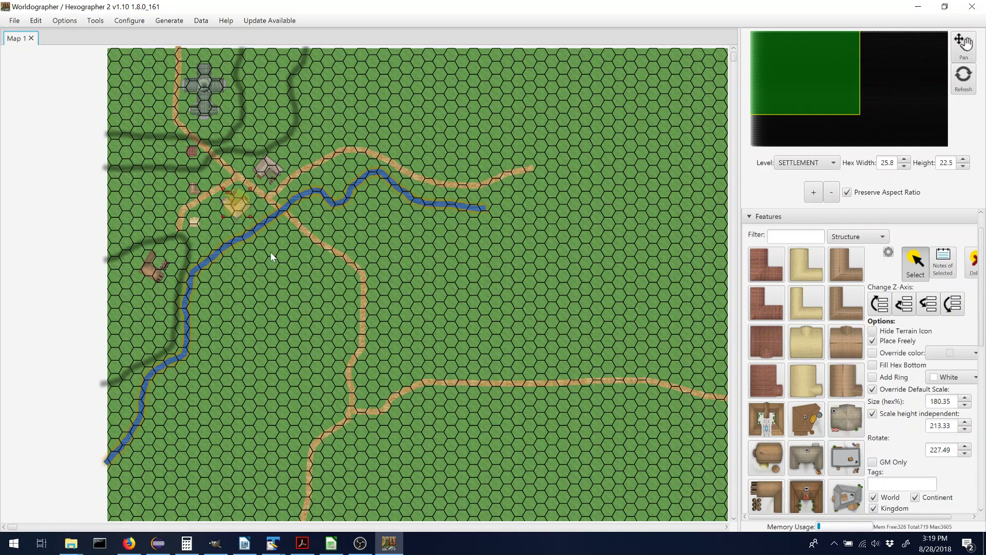
Select the small brown-roofed L-shaped building north of the side road, and override its default scale with independent height scaling
click(194, 189)
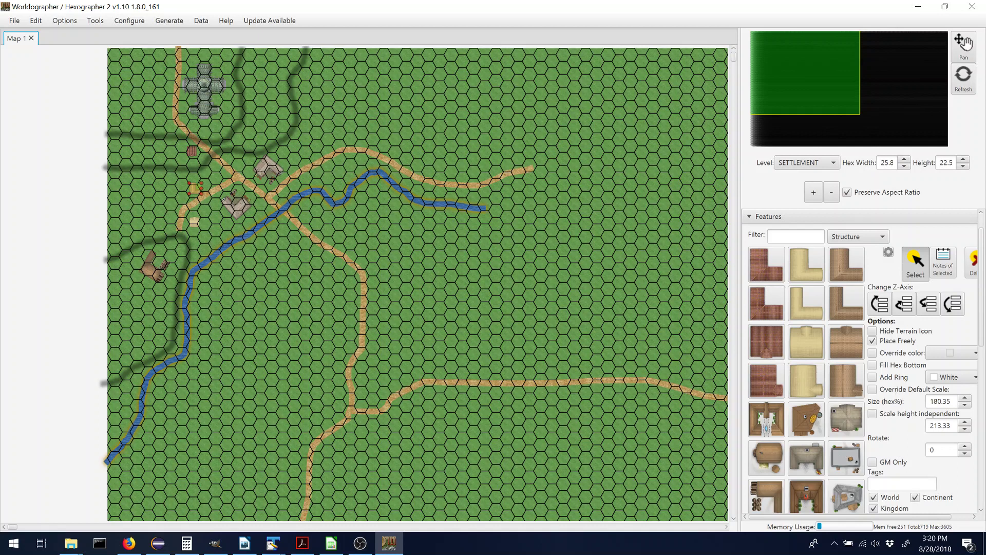
click(873, 389)
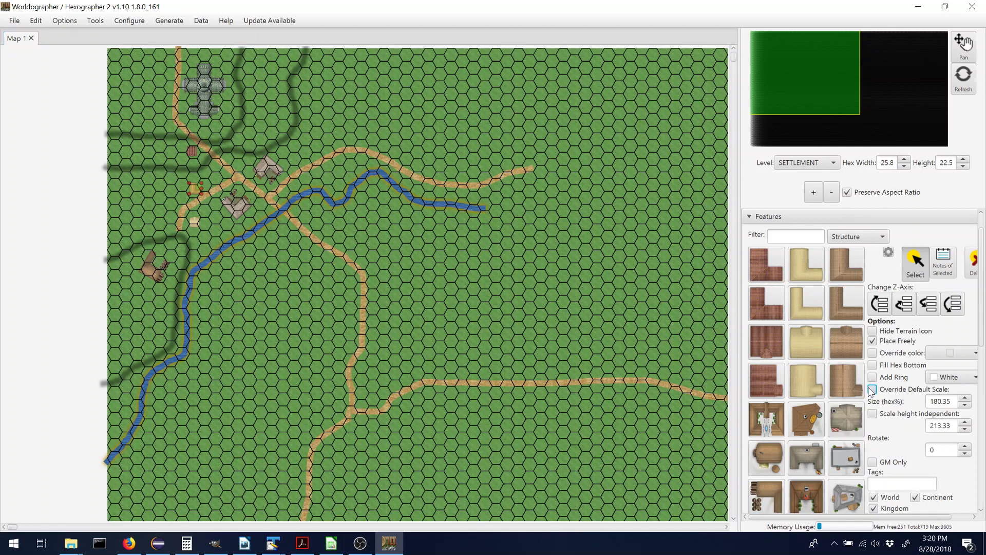
click(873, 413)
Set the selected building's independent height and its size to 150
double_click(941, 426)
text(1)
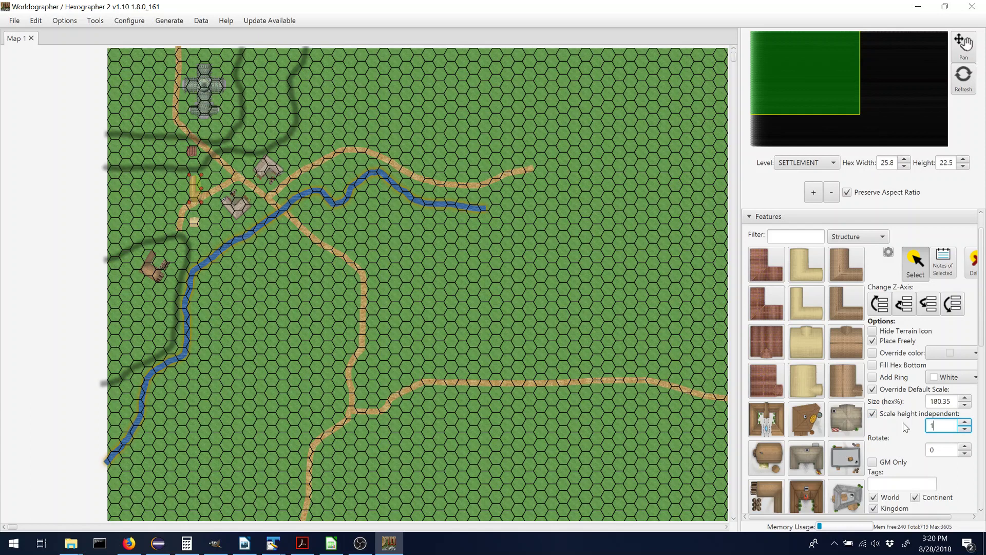
text(50)
key(Return)
double_click(940, 402)
text(150)
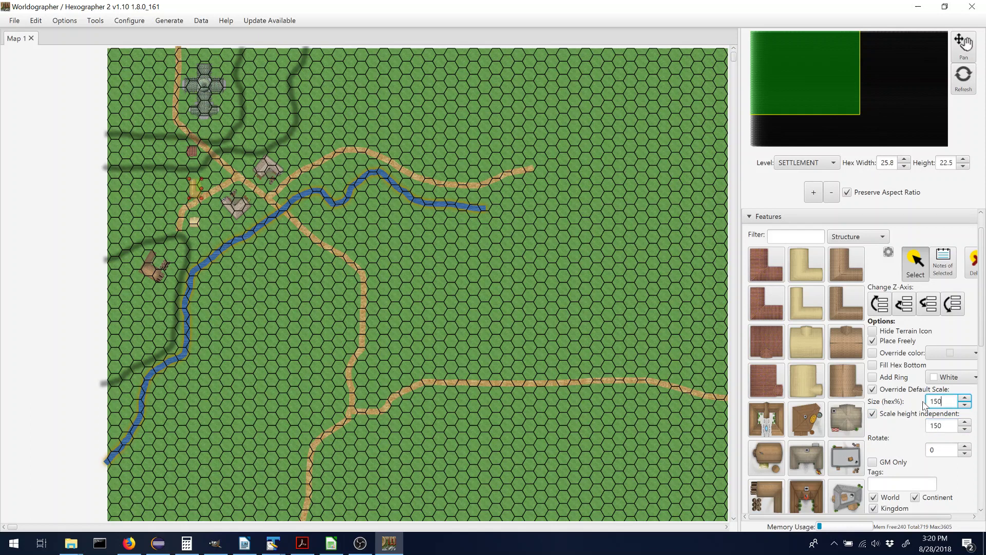
key(Return)
Set the selected building's size and independent height to 120, and rotate it to about 51 degrees
click(934, 401)
text(20)
drag(934, 426, 937, 425)
text(2)
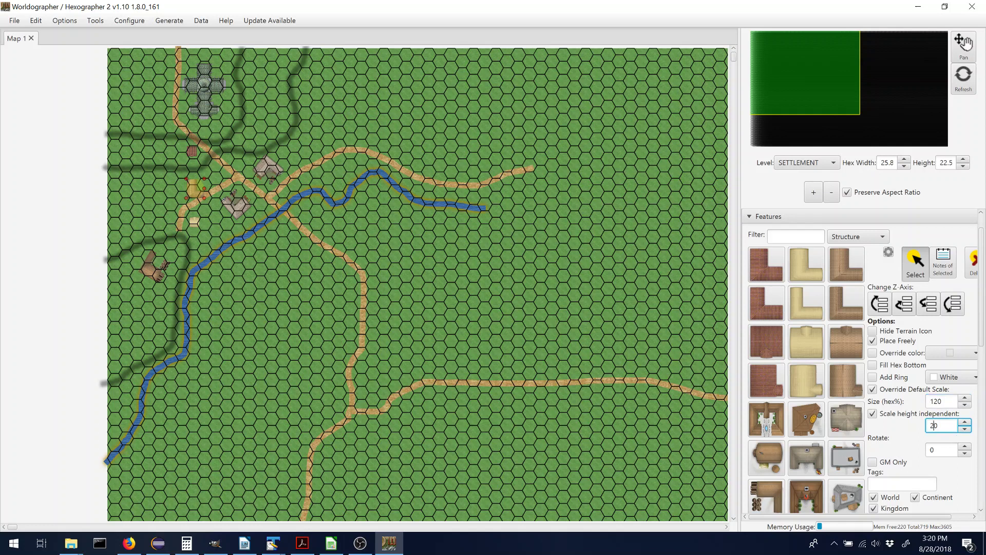
key(Return)
click(928, 425)
text(1)
key(Return)
click(193, 190)
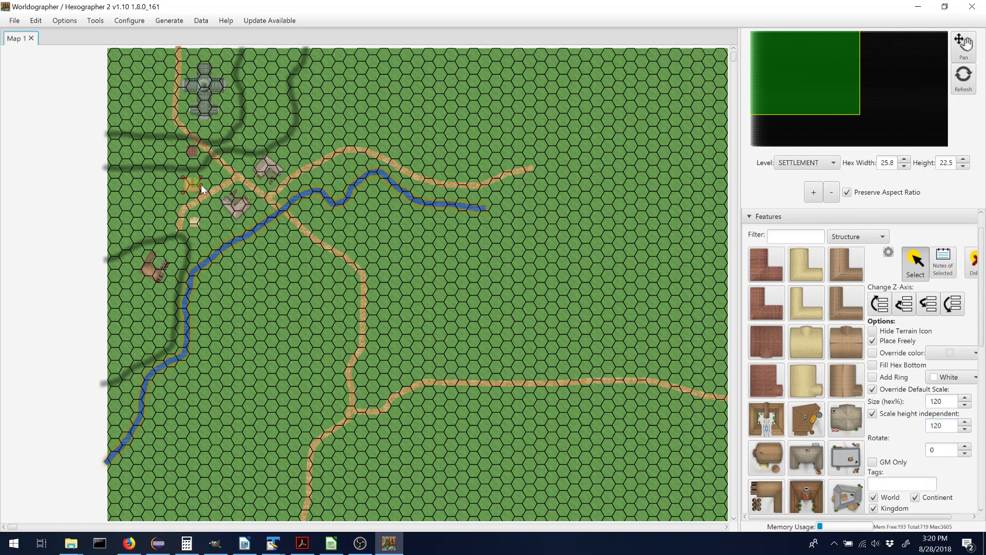
drag(202, 186, 196, 190)
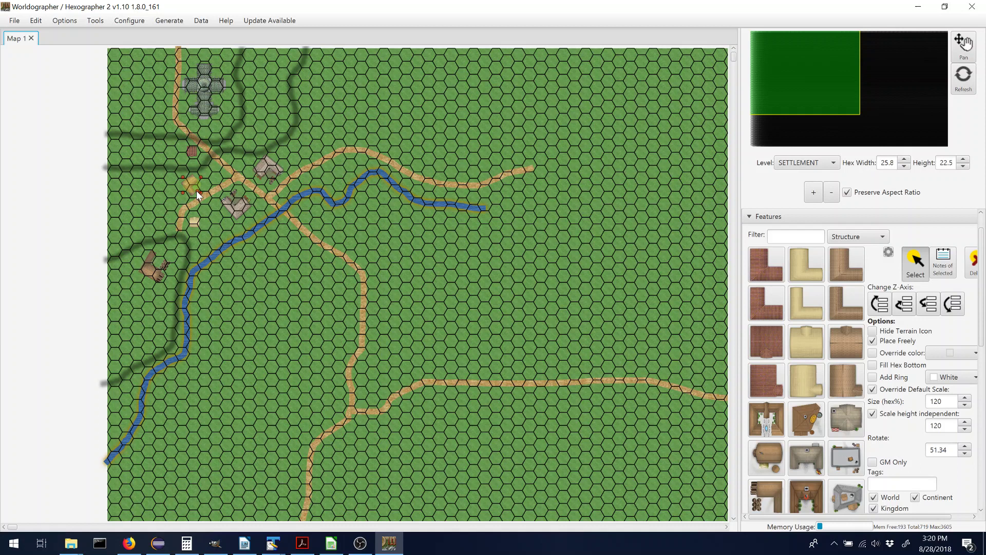
Select the red-roofed building west of the main road, scale its height independently, and rotate it to about 323 degrees
click(191, 150)
click(905, 391)
click(905, 412)
drag(197, 150, 196, 147)
Override the small yellow-roofed building's default scale with independent height, and resize the building to about 98 by 89 percent
click(196, 221)
click(872, 388)
click(872, 414)
key(shift+Tab)
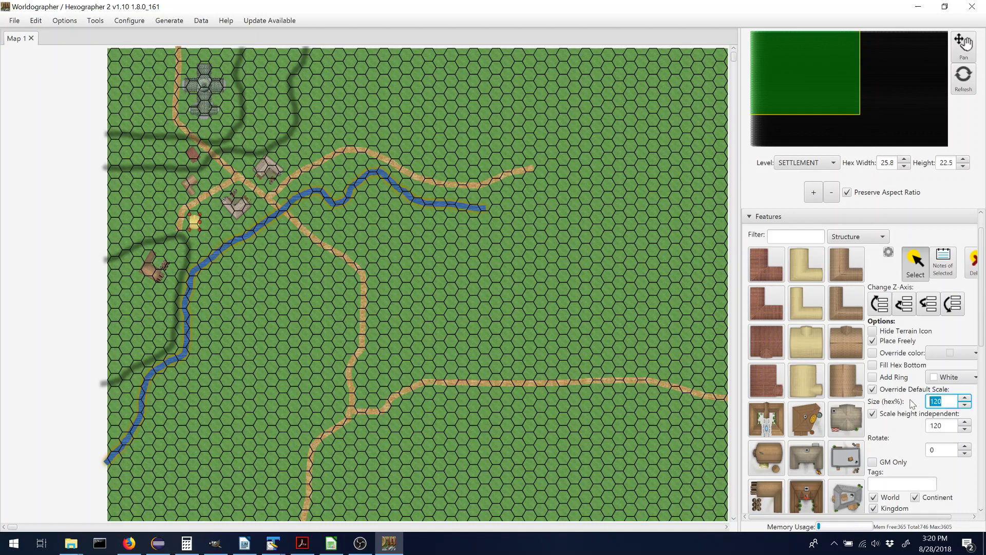
text(100)
key(Tab)
key(Tab)
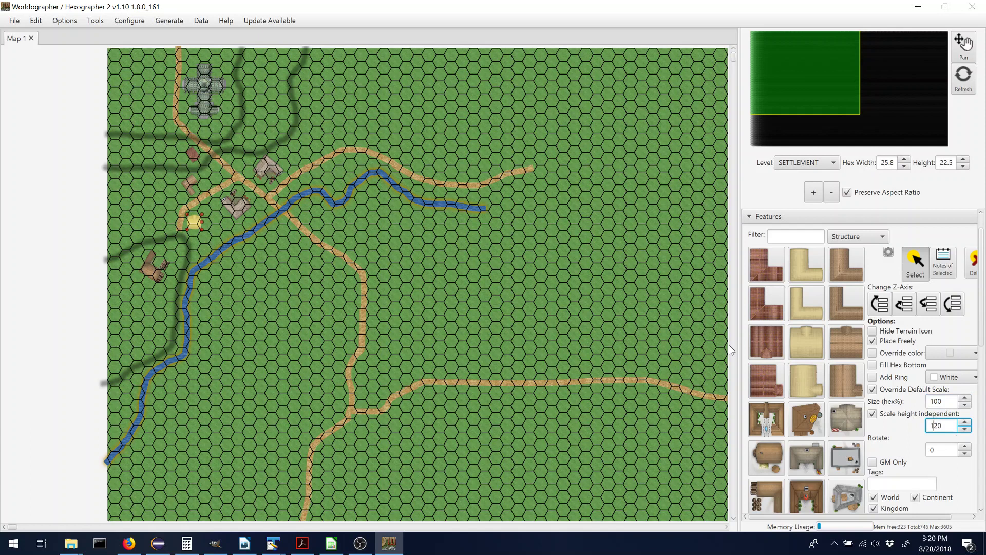
drag(201, 228, 202, 227)
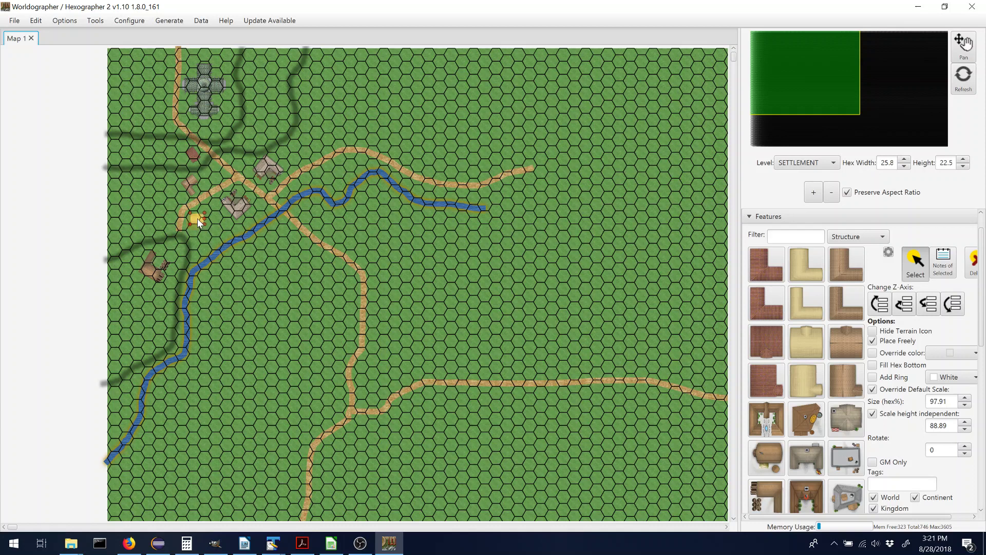
Override the red-roofed building's default scale, resize it to about 76 by 70 percent, and rotate it to about 225 degrees
click(814, 192)
click(818, 192)
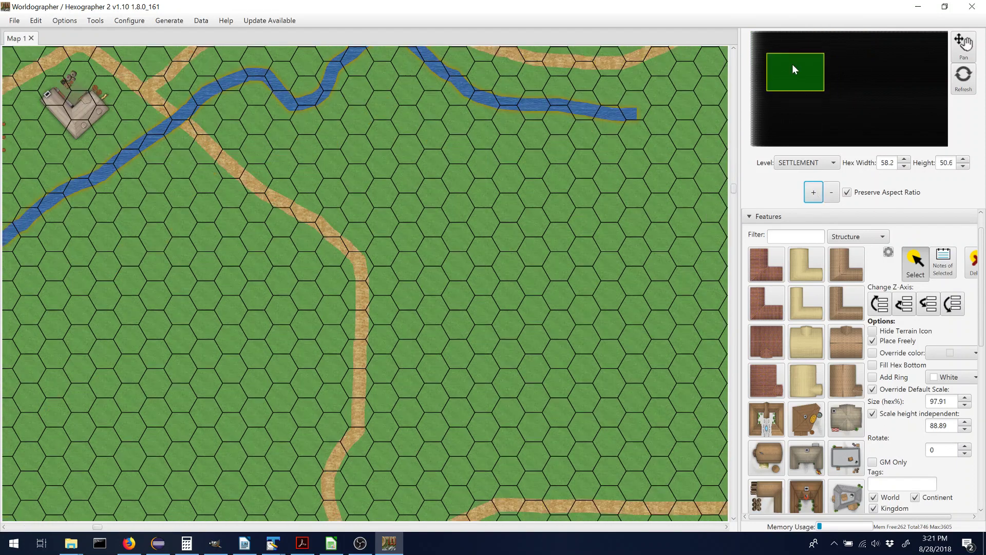
drag(787, 58, 781, 50)
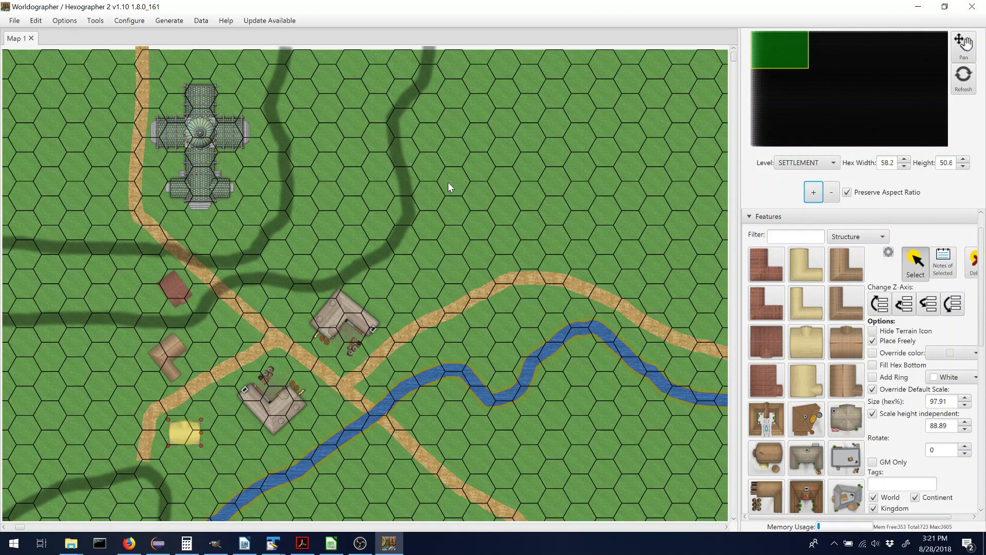
click(176, 290)
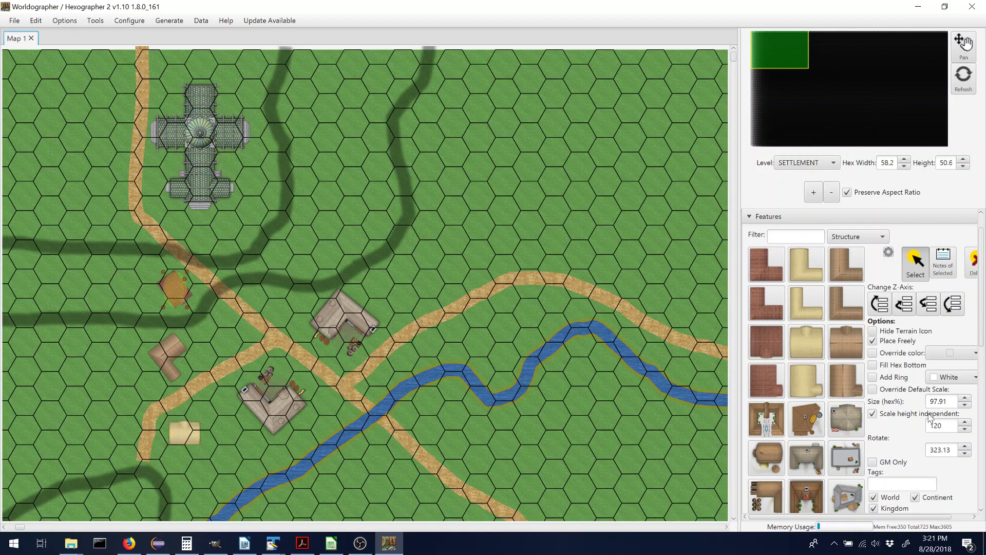
click(873, 389)
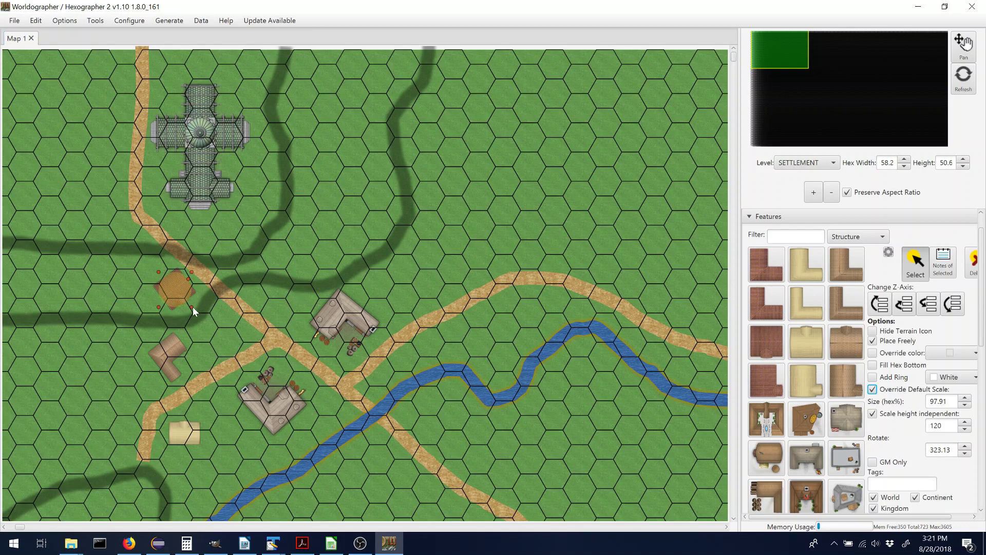
drag(193, 307, 188, 300)
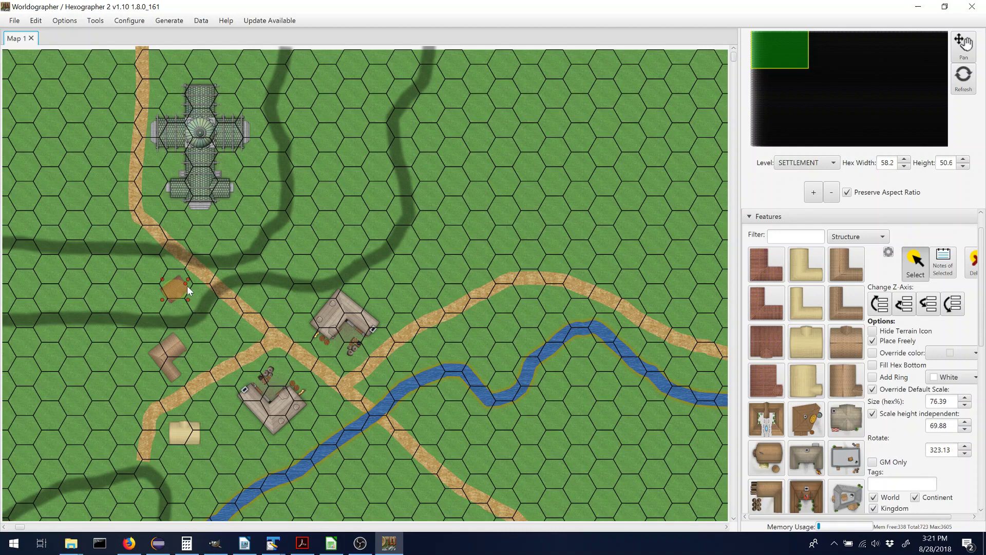
drag(186, 285, 162, 277)
click(916, 261)
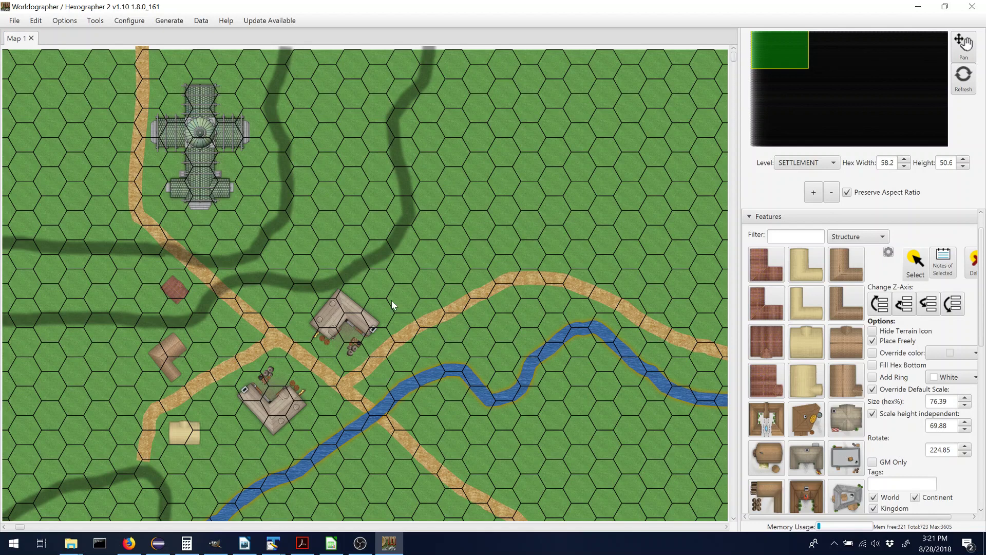
Set up a new polygon shape with a border width of 0 and a Rough Stone Light texture fill
click(774, 60)
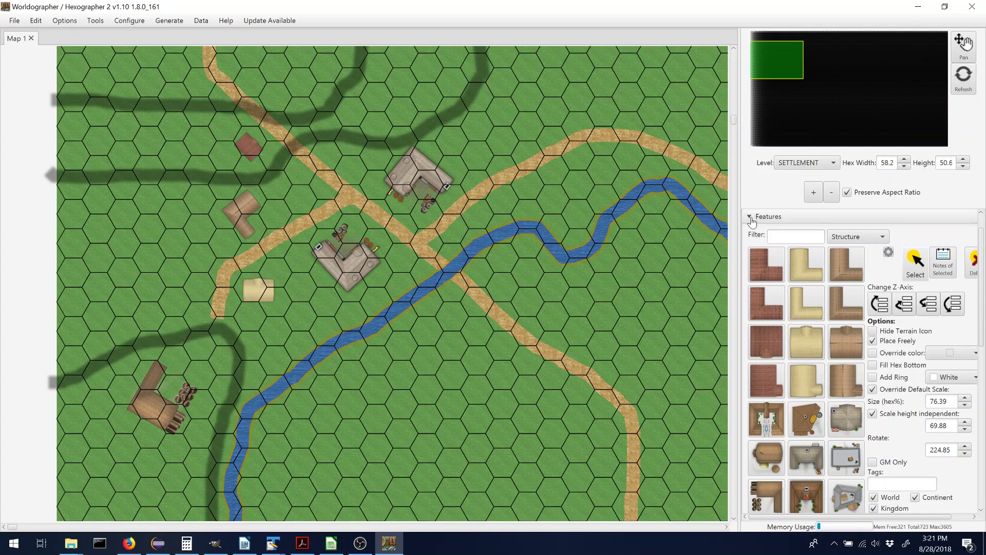
click(816, 216)
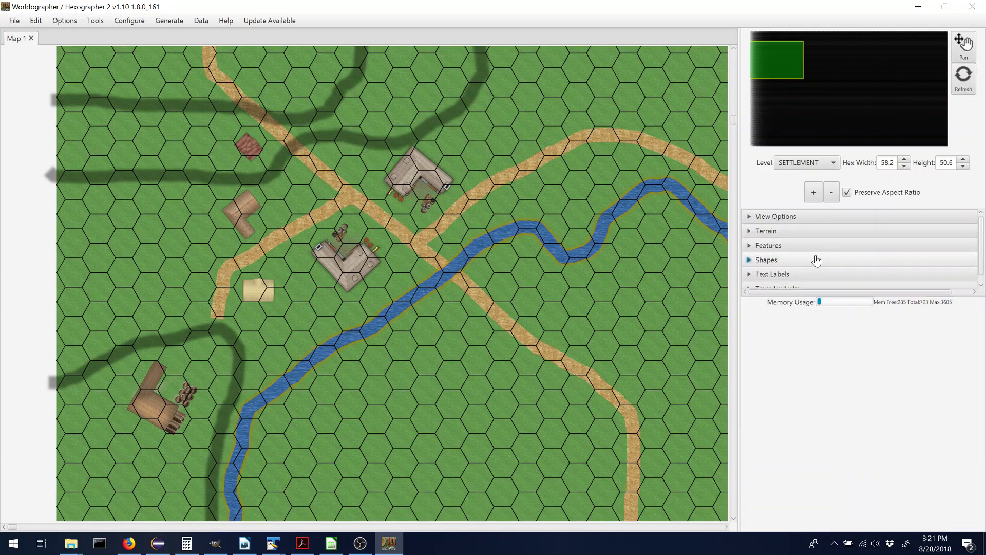
click(819, 260)
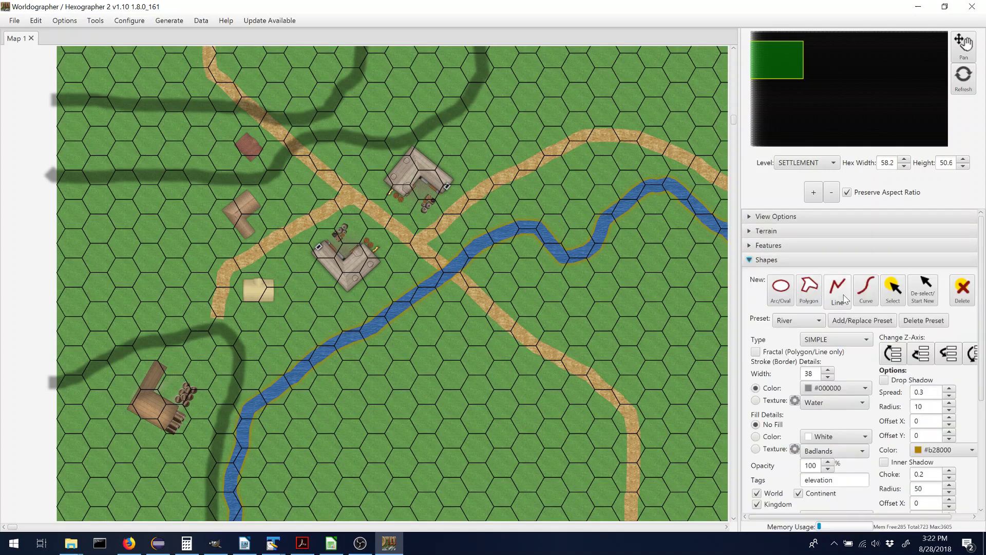
click(813, 298)
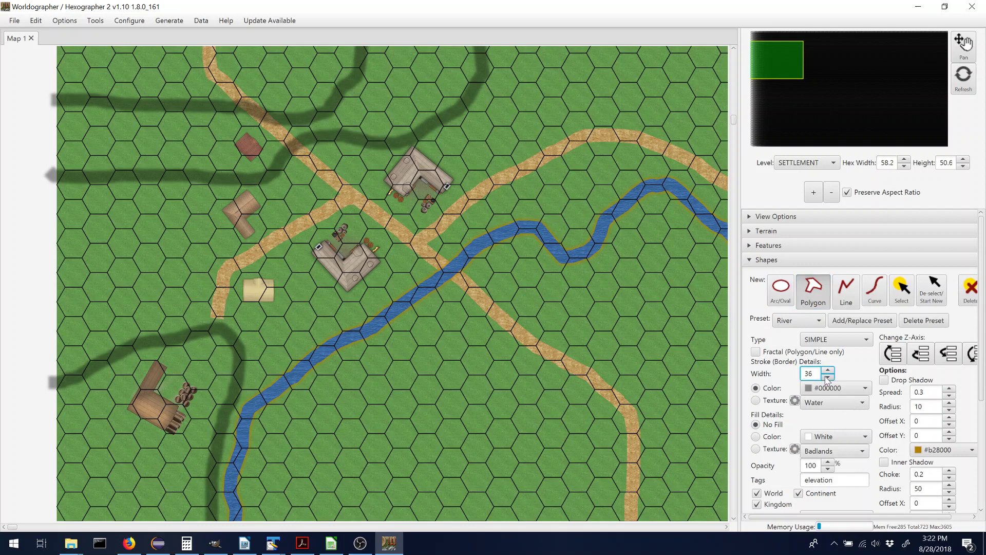
double_click(810, 374)
click(785, 450)
click(818, 451)
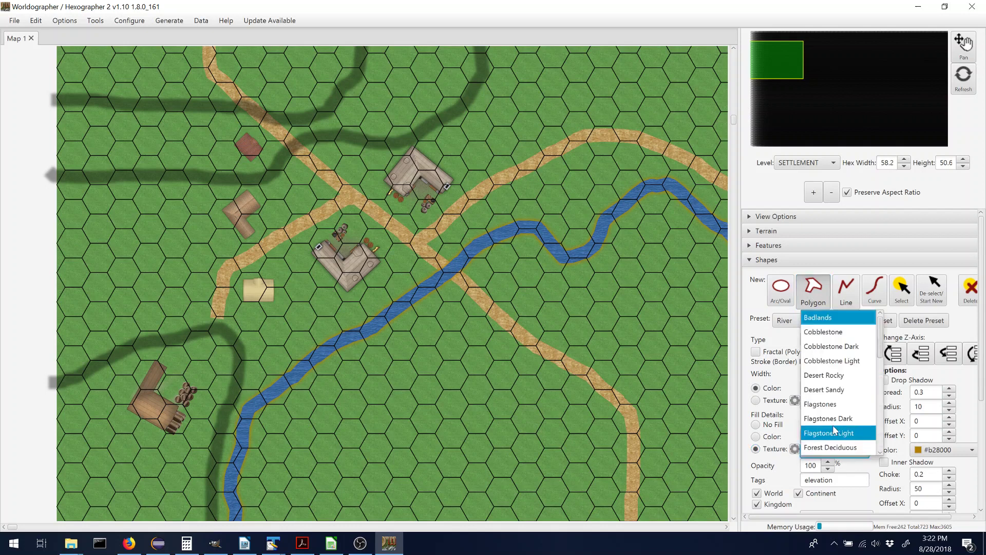
drag(881, 328, 886, 424)
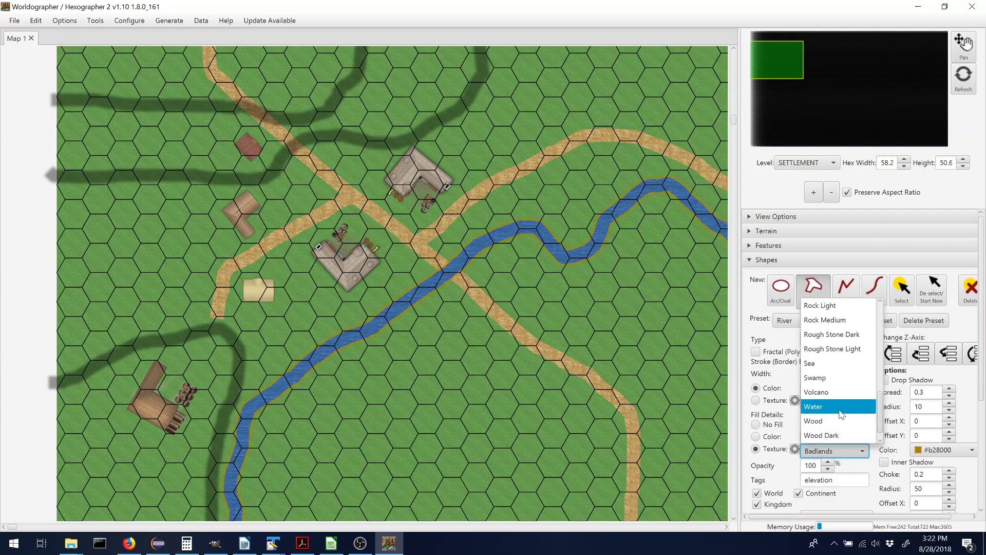
click(837, 350)
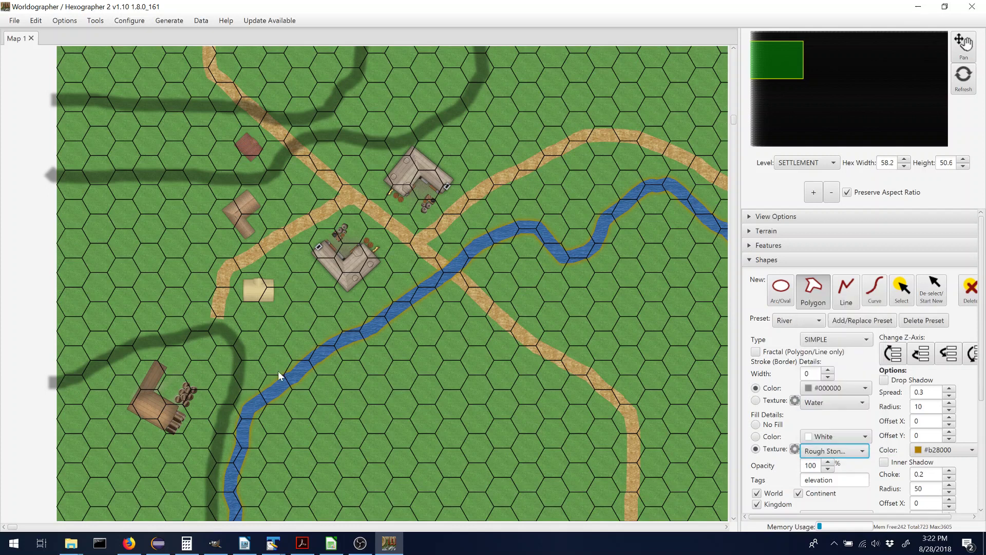
Draw a polygon yard around the building inside the western elevation line, connecting it to the end of the side road
click(211, 315)
click(209, 322)
click(195, 338)
click(174, 347)
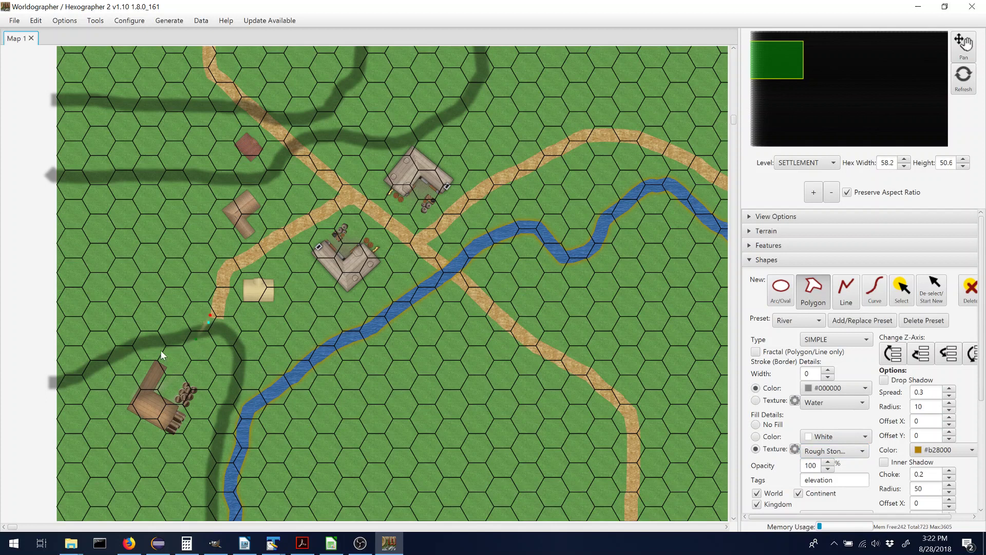
click(136, 374)
click(126, 408)
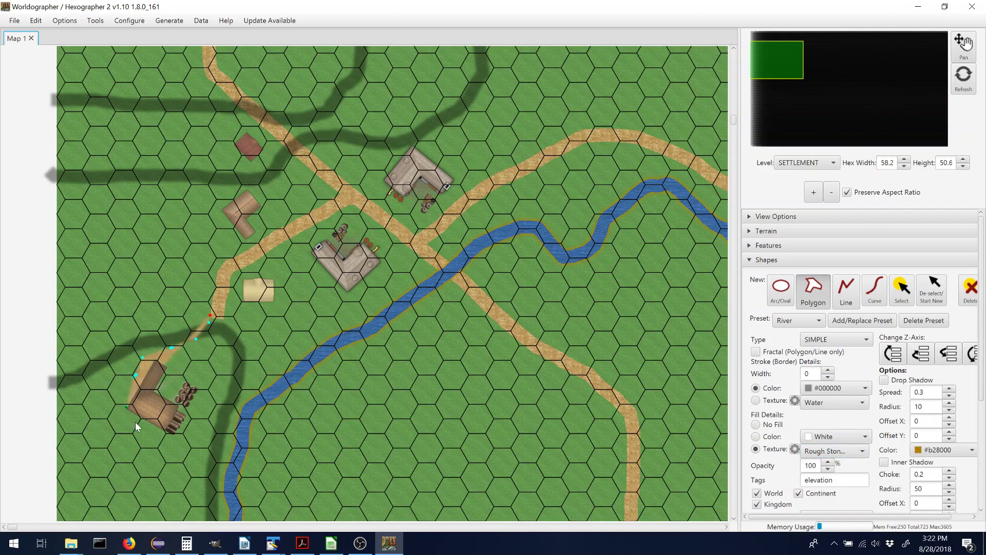
click(136, 423)
click(164, 439)
click(182, 437)
click(189, 428)
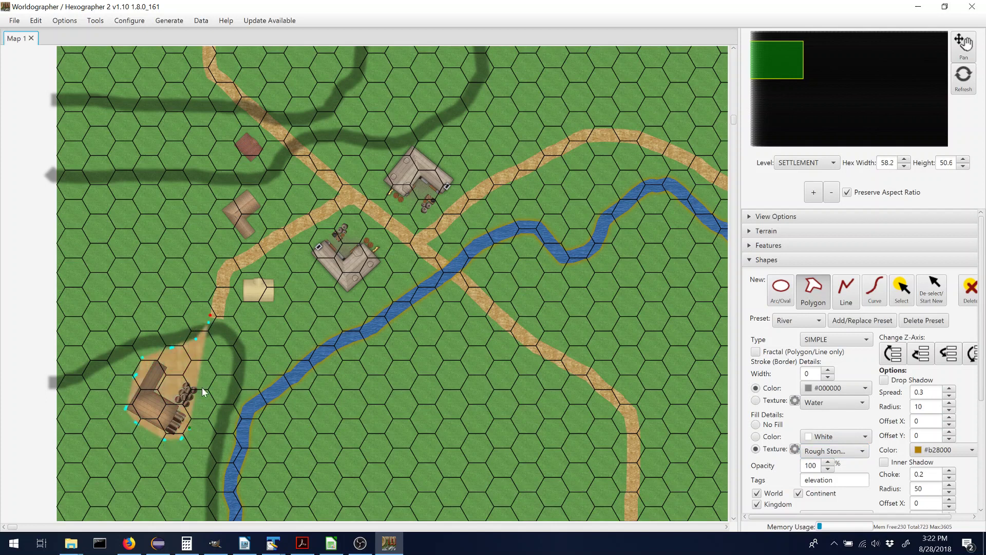
click(199, 398)
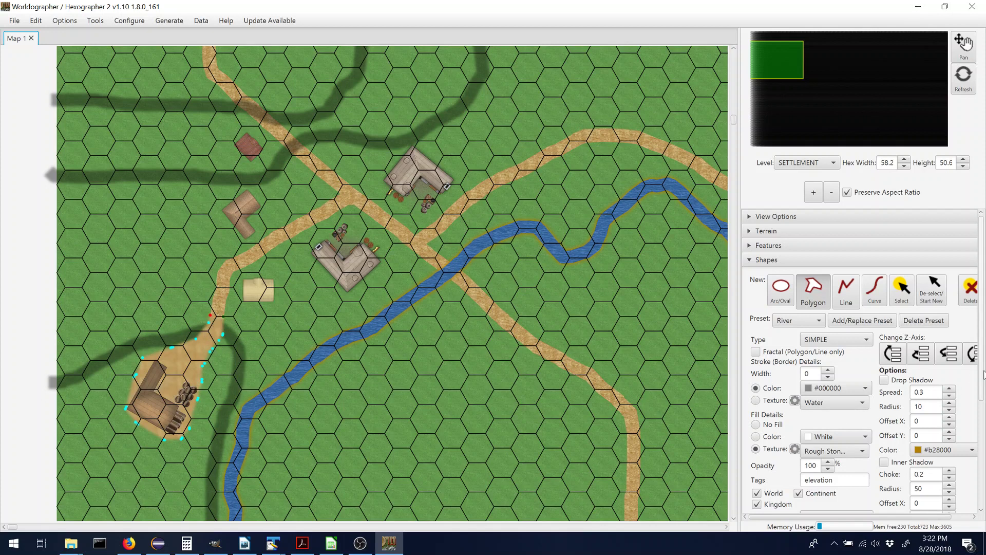
Try the Box Blur effect in the shape options
scroll(984, 374, down, 5)
click(884, 373)
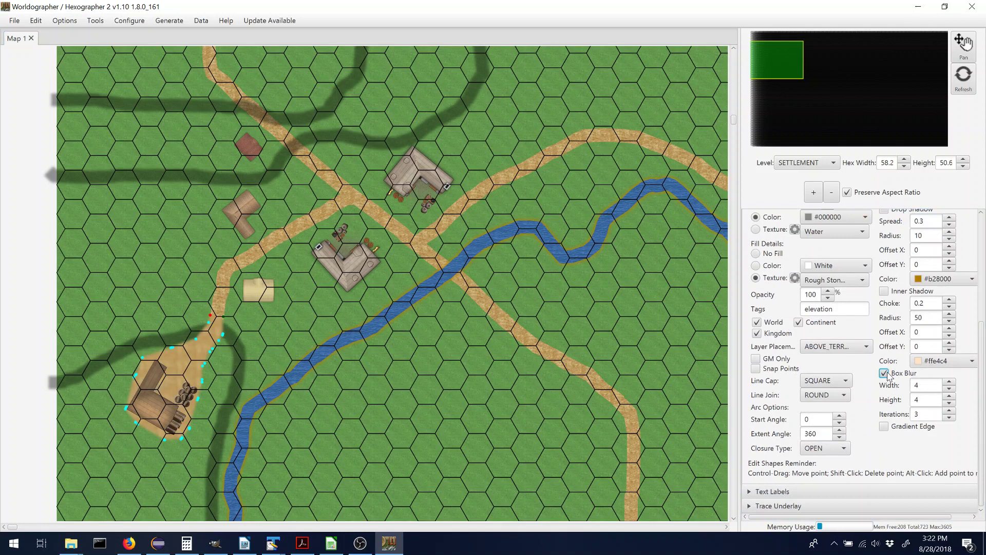
click(885, 374)
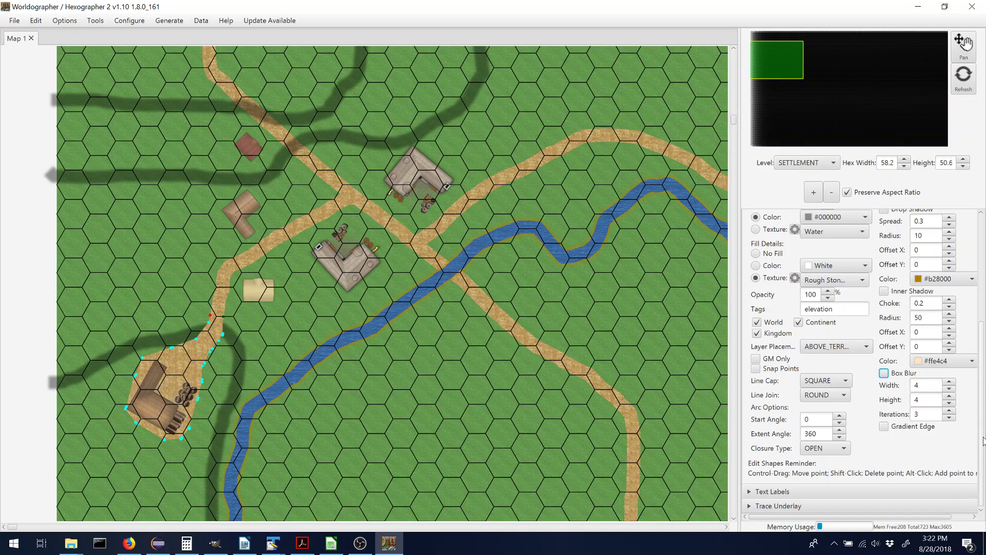
drag(984, 440, 983, 422)
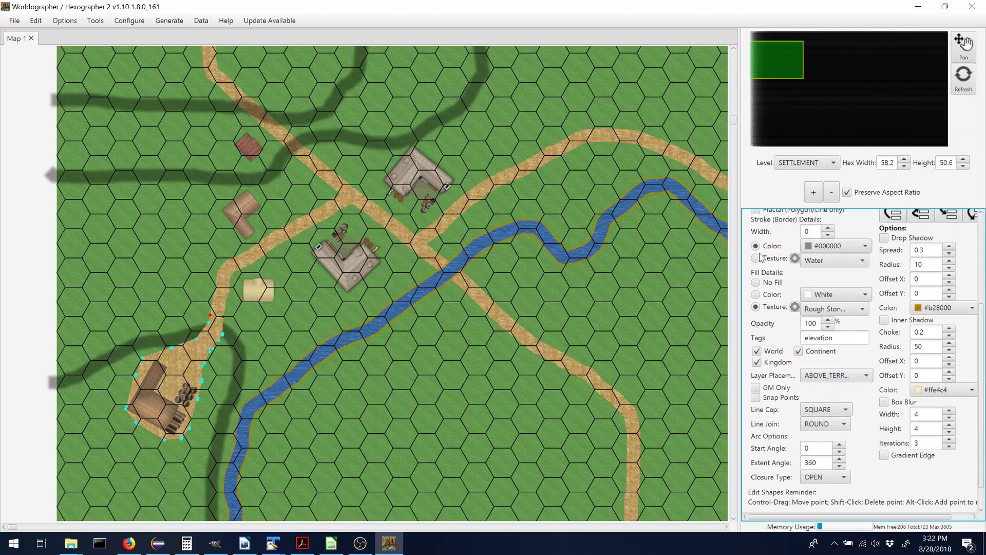
Filter all features by "Tree" and place a tree cluster on the grass west of the cathedral
drag(736, 120, 740, 56)
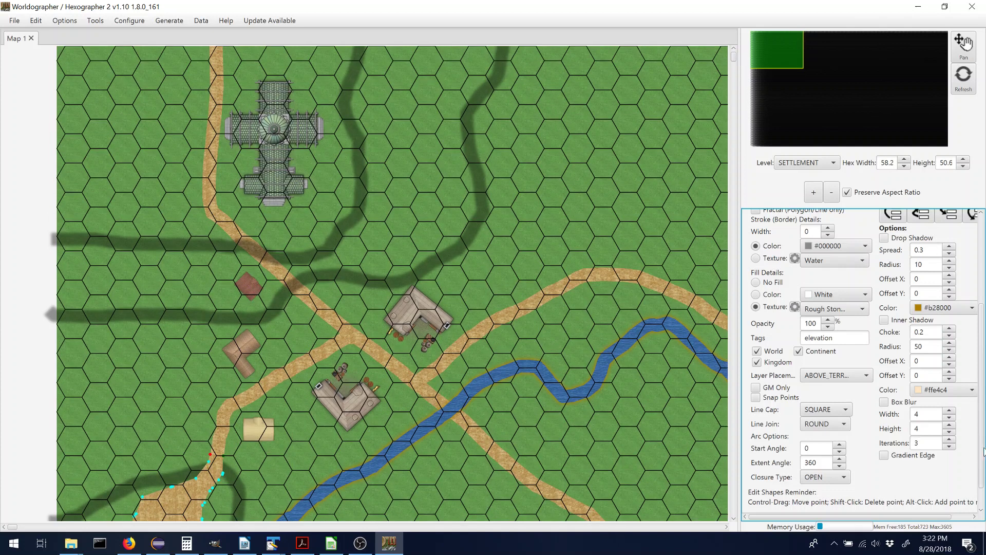
drag(985, 452, 984, 358)
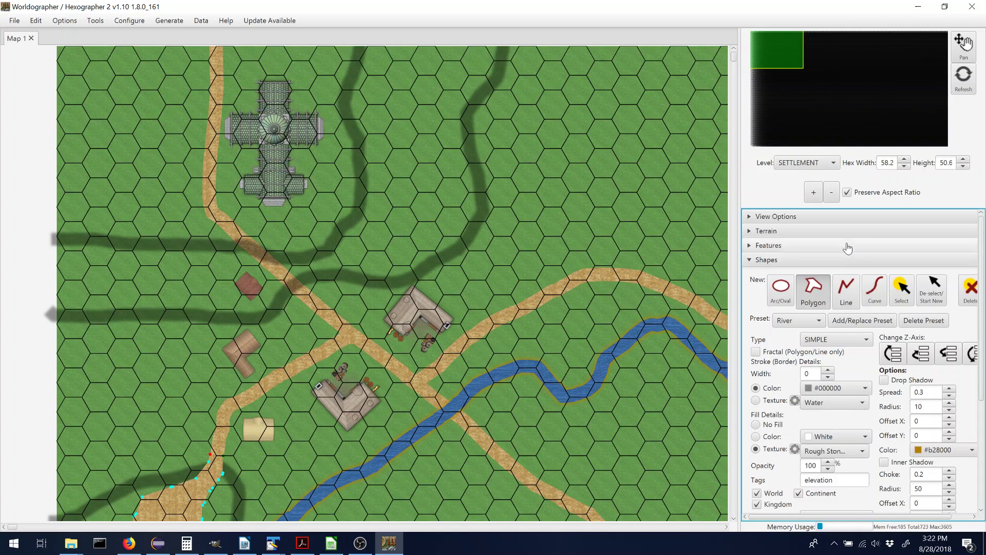
click(836, 231)
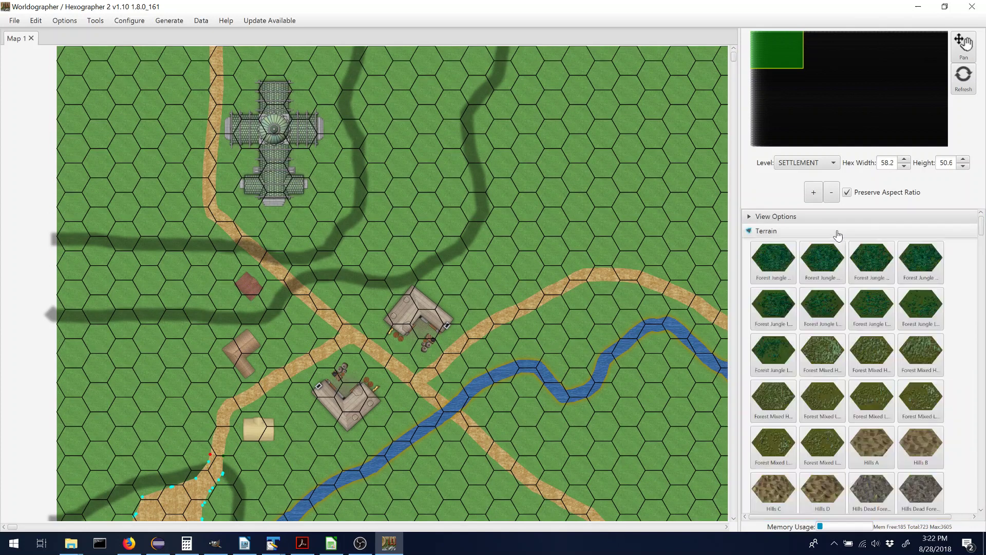
click(795, 231)
click(793, 245)
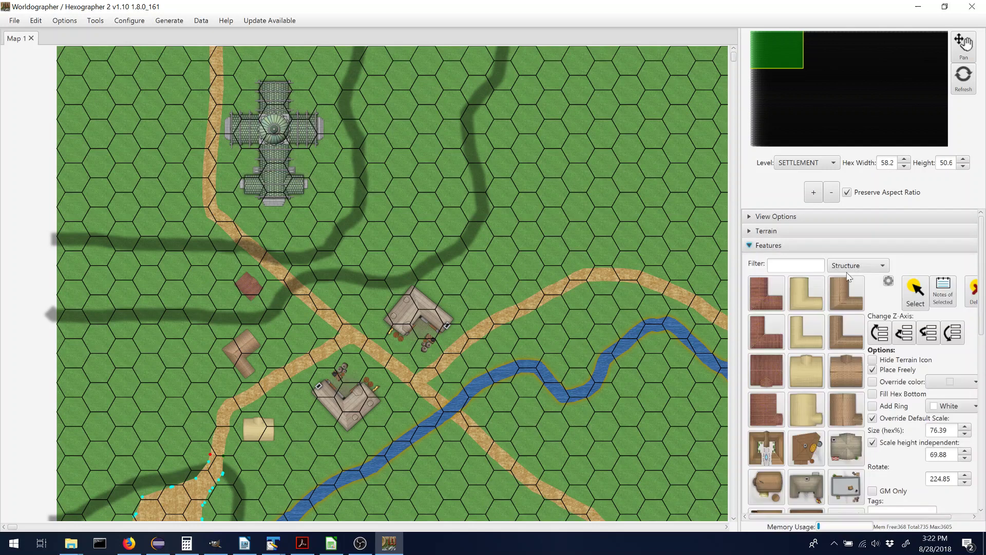
click(847, 269)
click(848, 280)
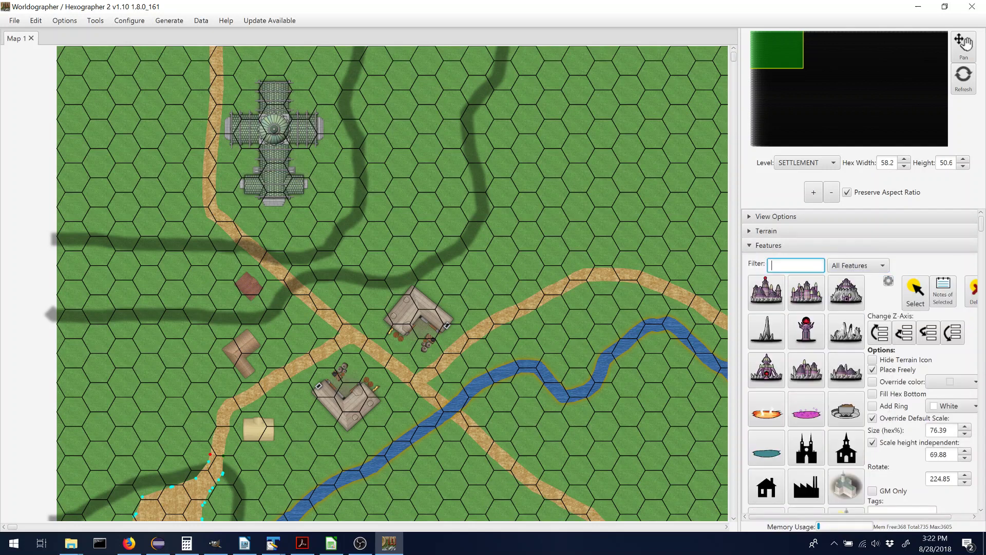
text(Tree)
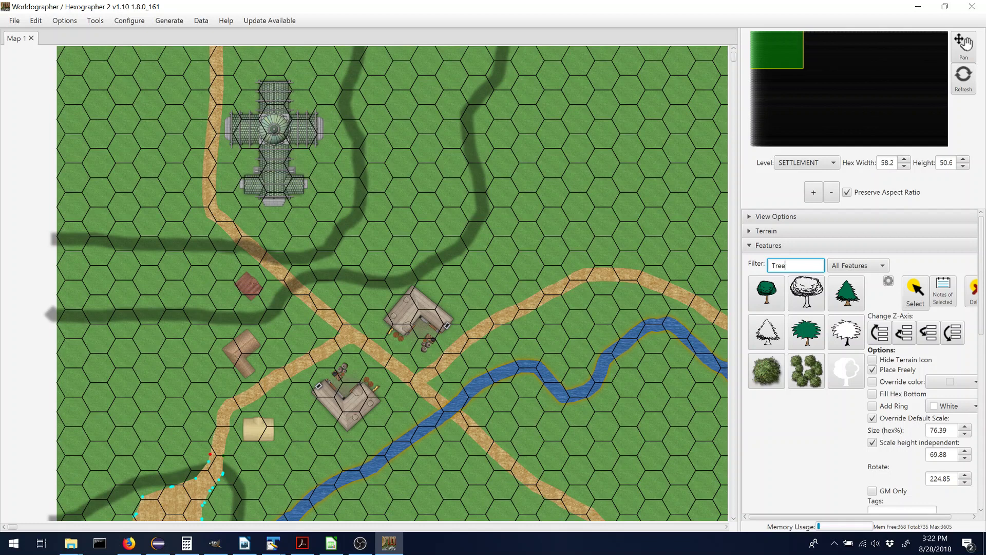
click(806, 370)
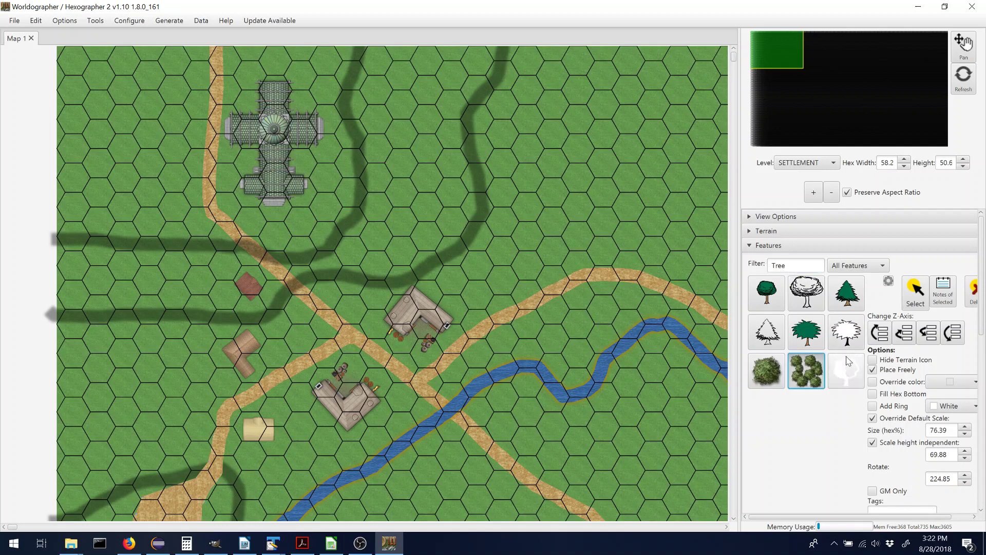
click(101, 132)
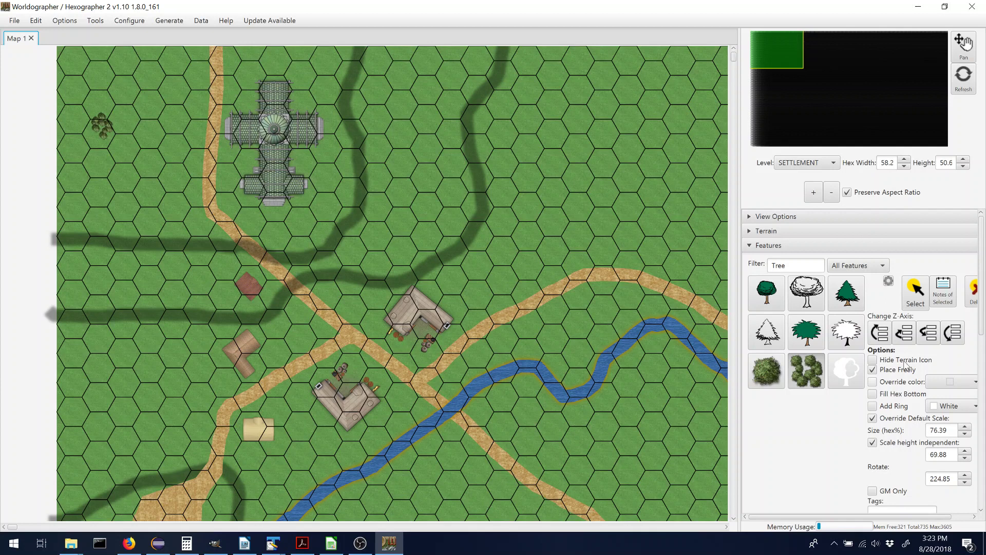
Select the placed tree cluster and scale it to 180 percent in both size and independent height
click(916, 292)
click(102, 125)
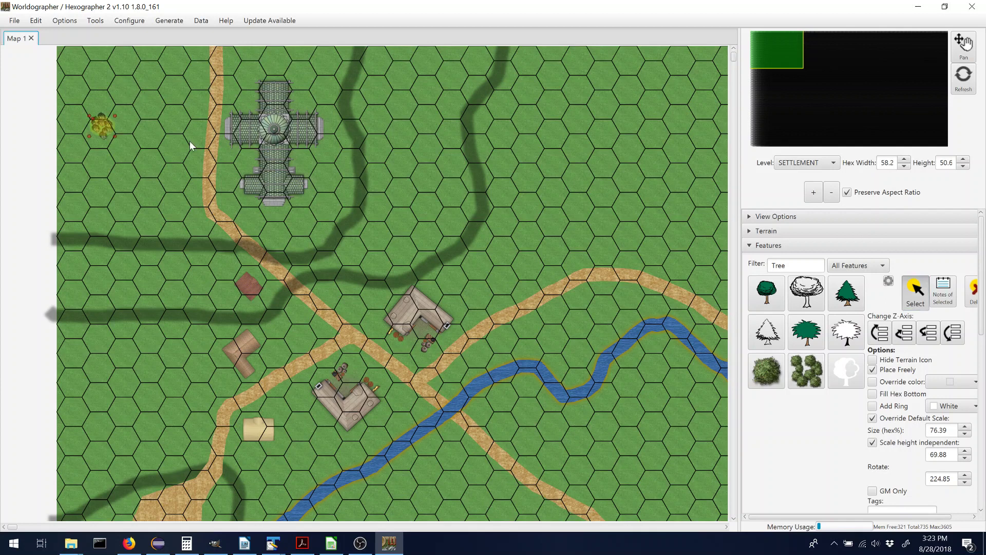
key(Tab)
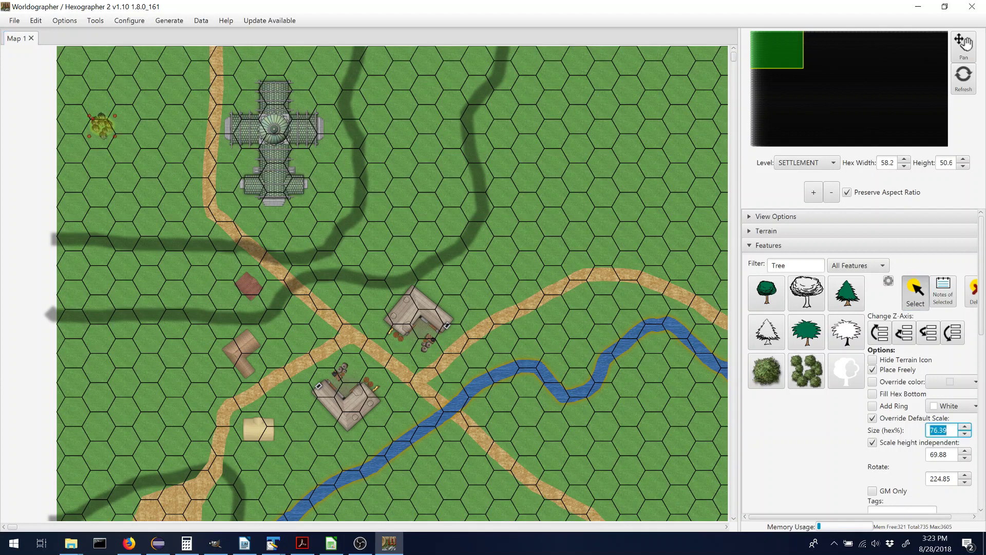
text(120)
key(Return)
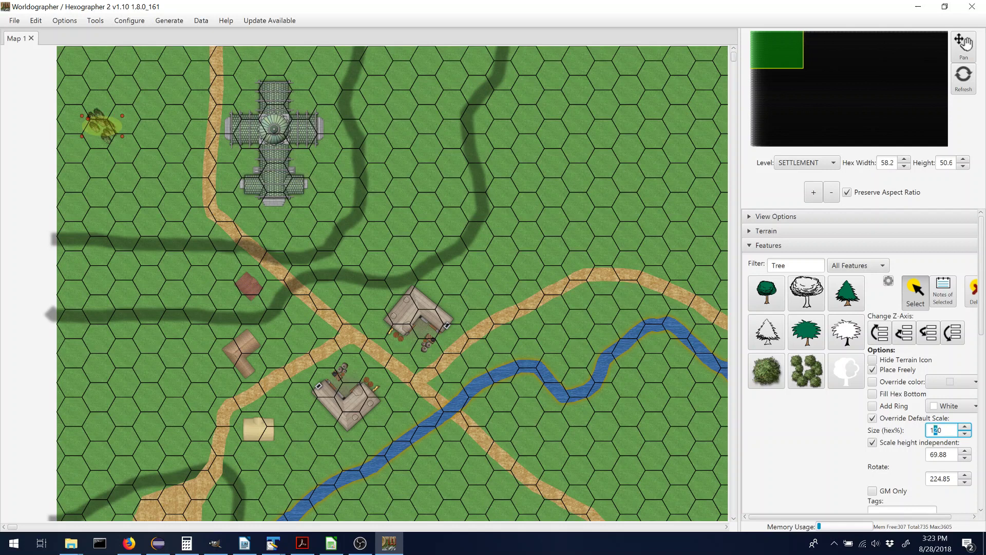
text(8)
key(Tab)
text(180)
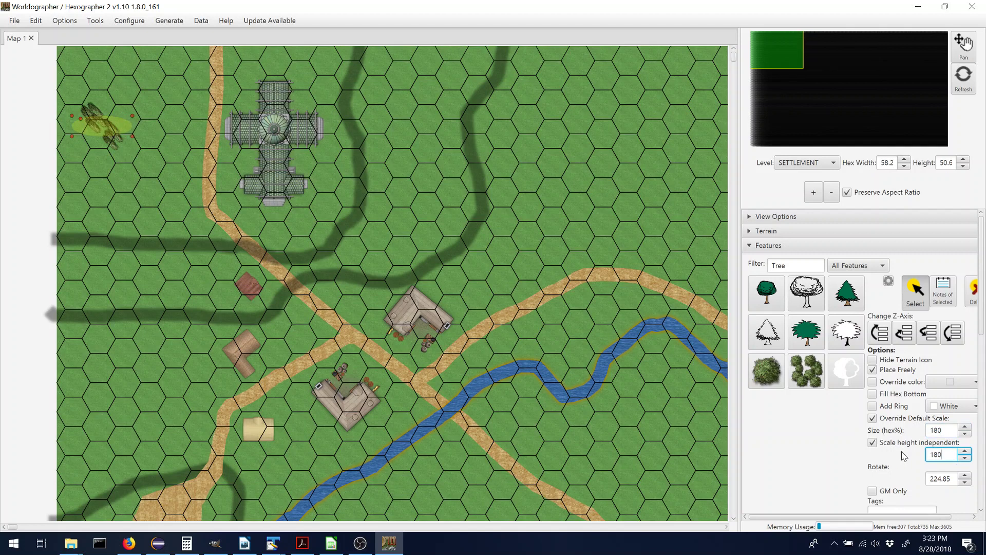
key(Tab)
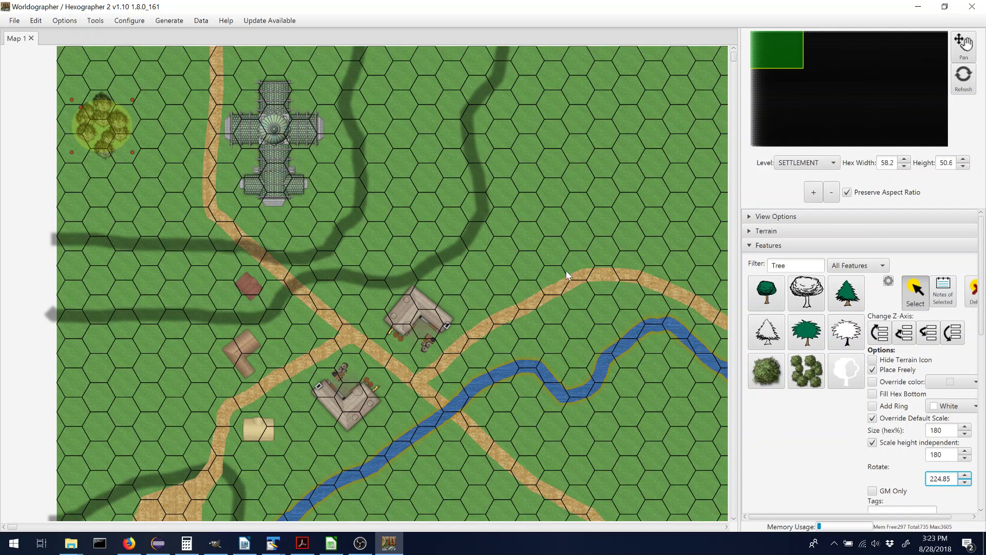
Place more tree clusters along the map's west edge, from above the first cluster down to the two elevation lines
click(810, 372)
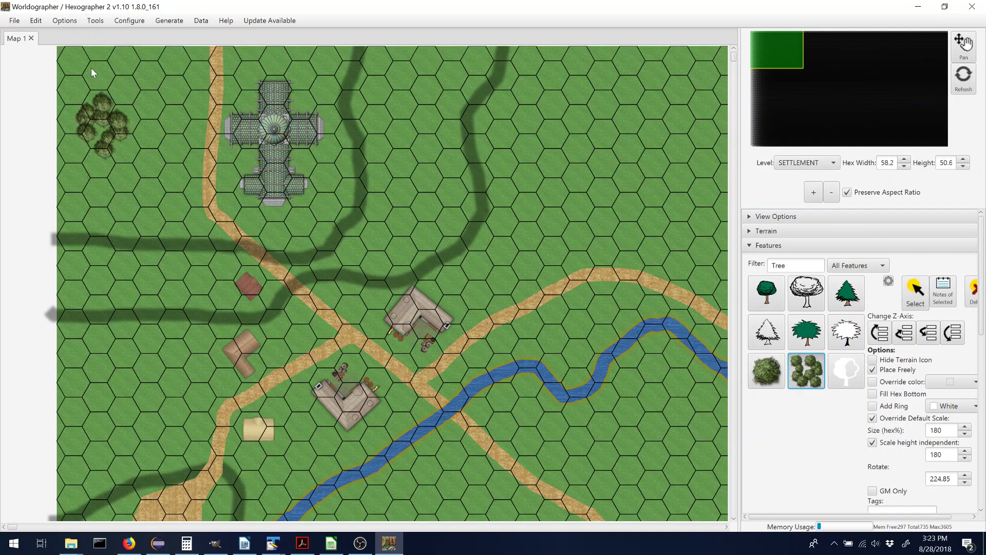
click(90, 179)
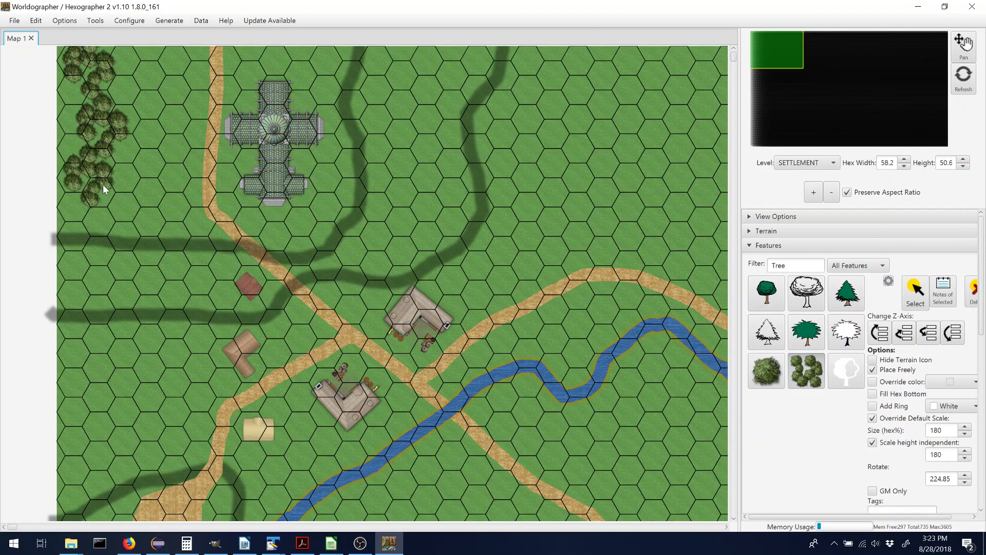
click(80, 282)
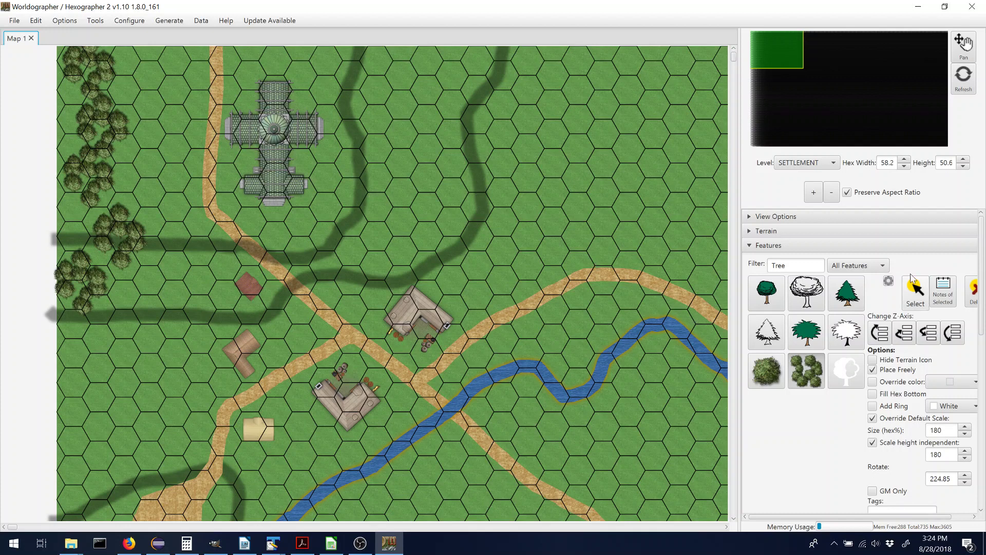
Limit the features to the Structure category and clear the name filter
click(855, 266)
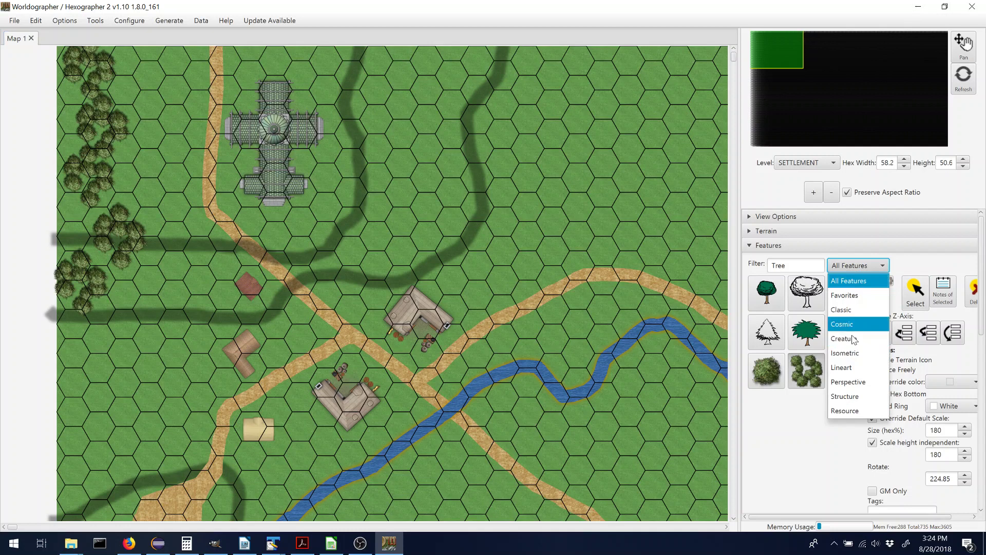
click(853, 396)
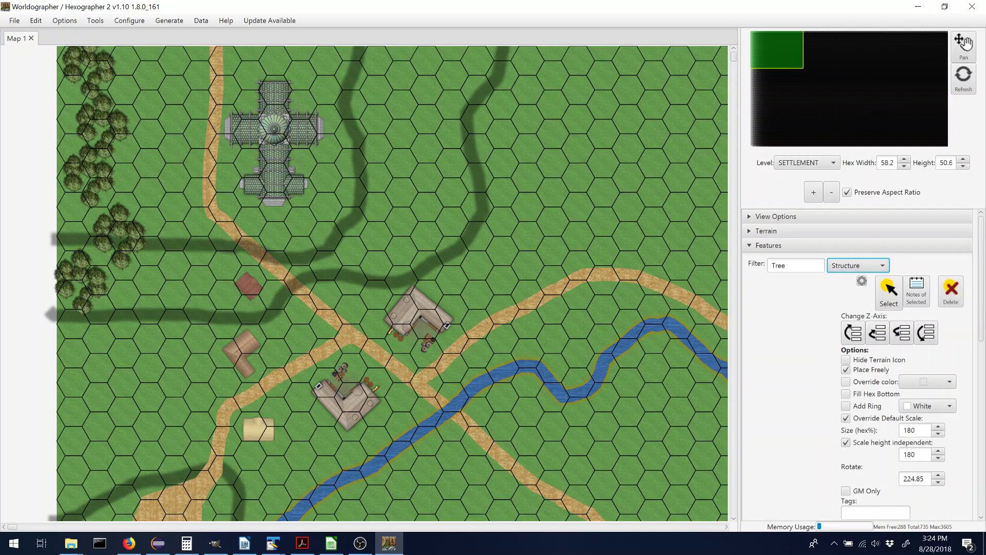
key(shift+Tab)
key(BackSpace)
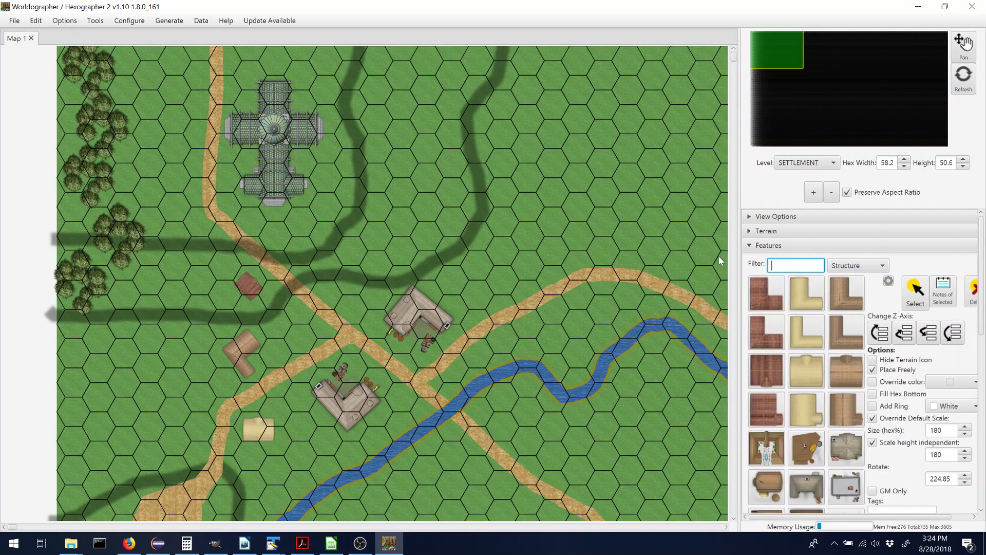
Generate a note for the cathedral and look over its services and description
click(922, 300)
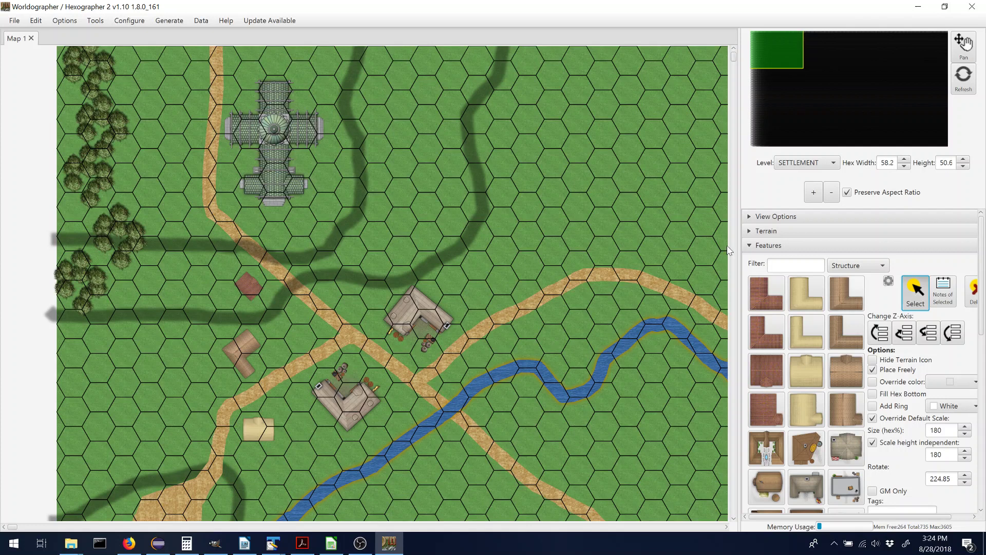
click(274, 145)
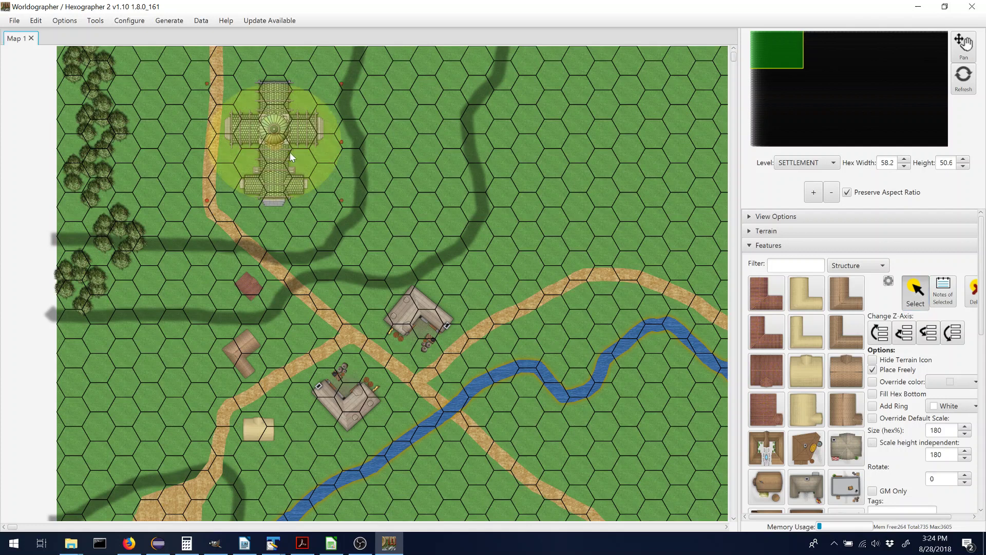
click(943, 291)
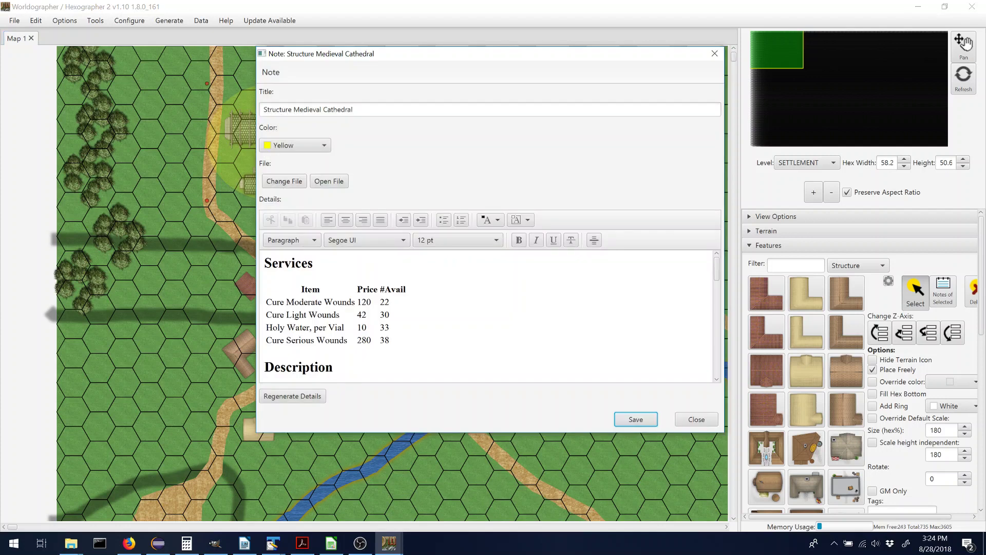
click(717, 272)
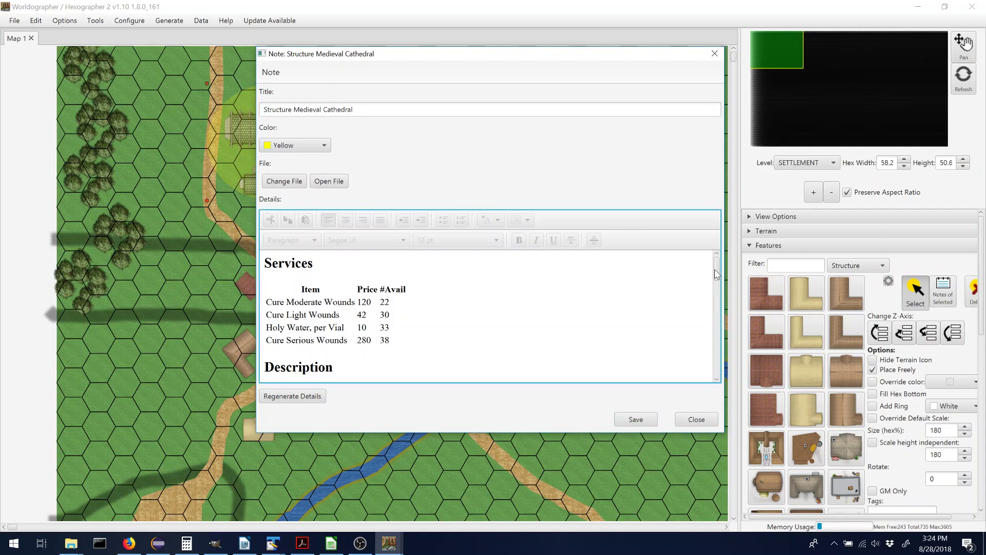
mouse_move(714, 270)
mouse_down()
mouse_move(715, 337)
mouse_move(718, 271)
mouse_up()
click(693, 423)
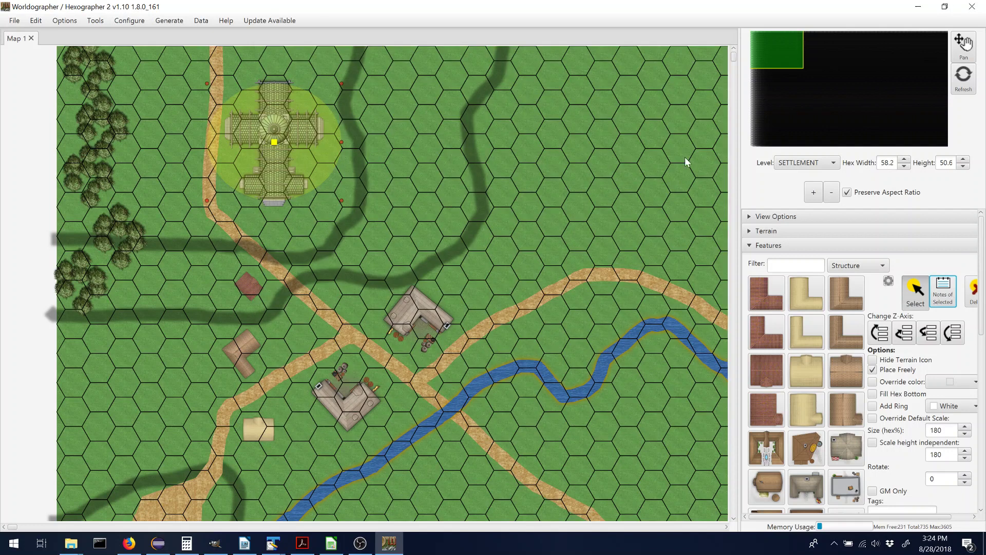
Generate a note for the brewery in the textured yard and read through its staff and ale price list
scroll(734, 67, down, 2)
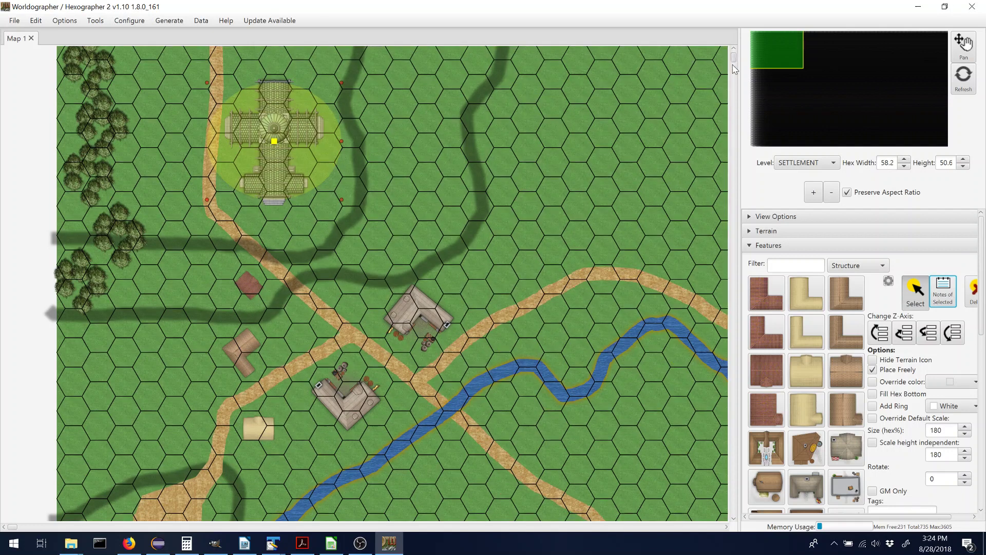
scroll(733, 81, down, 7)
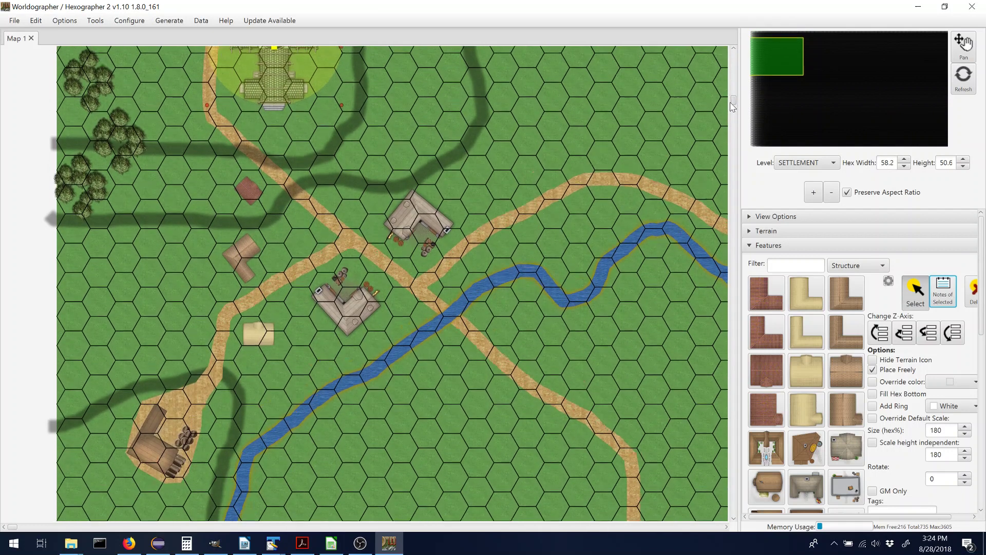
scroll(733, 114, down, 1)
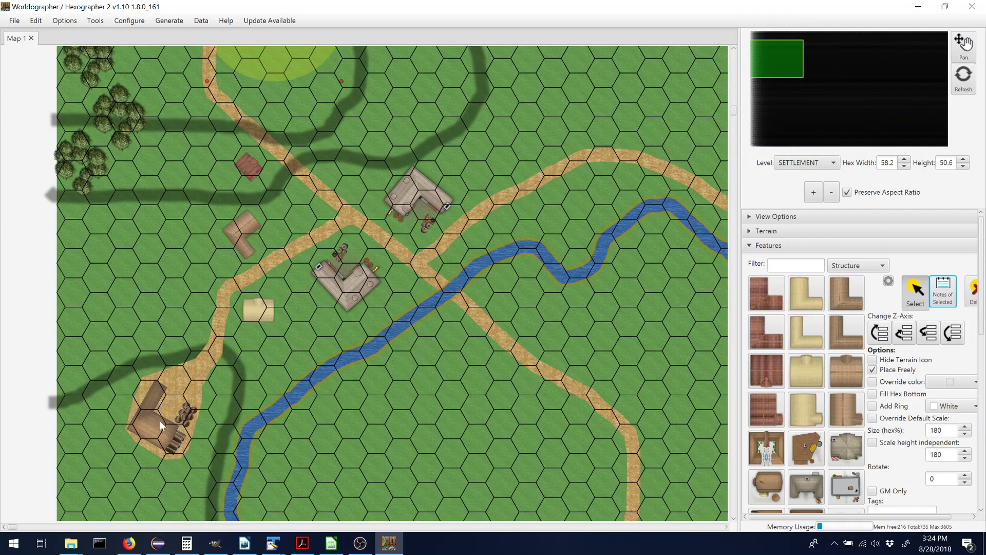
click(162, 418)
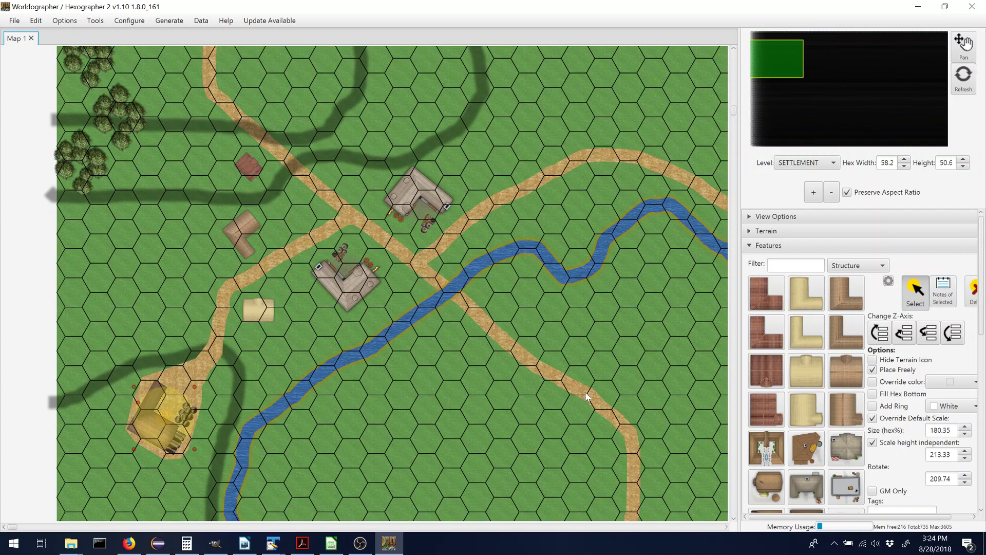
click(943, 291)
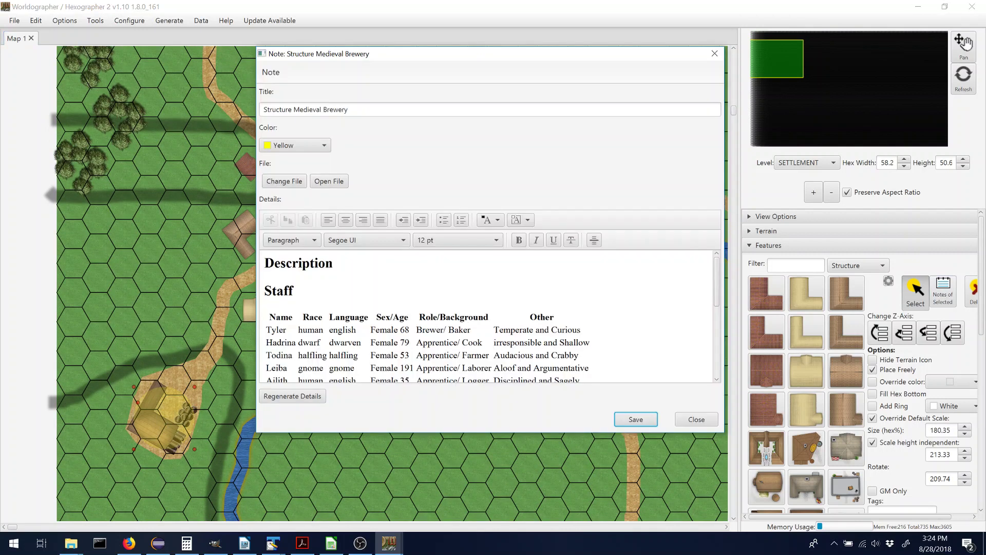
drag(717, 289, 710, 358)
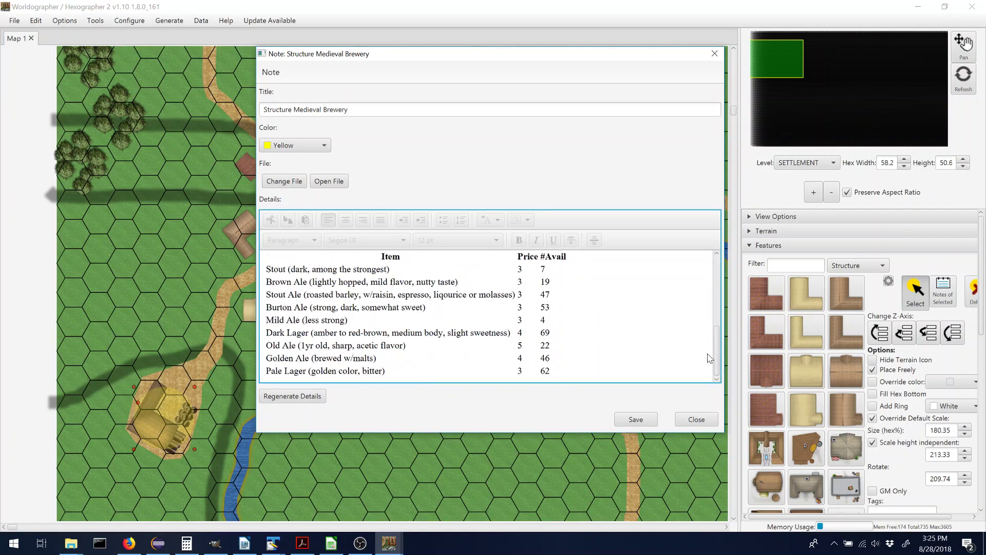
click(696, 419)
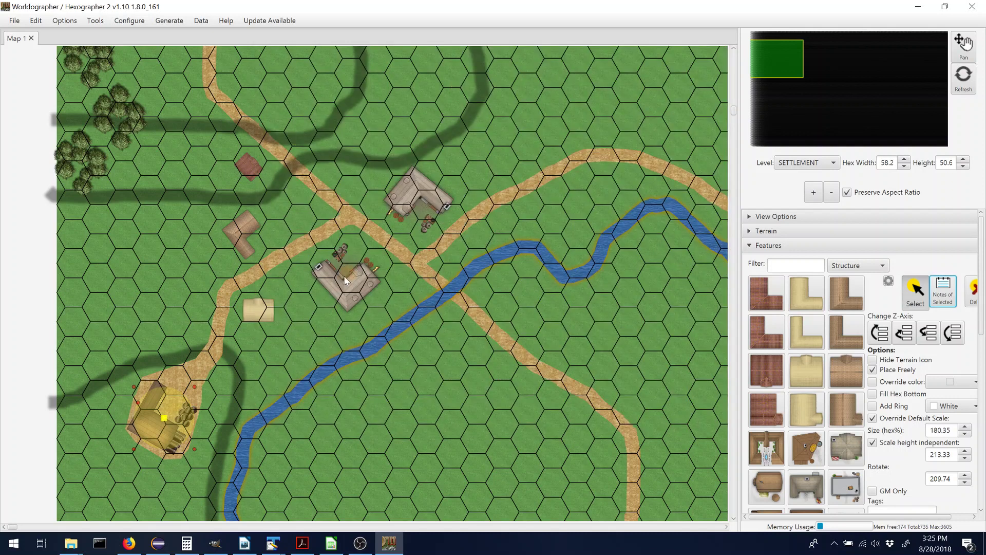
Generate a note for the medieval shop northeast of the road junction and look over its staff and items
click(420, 200)
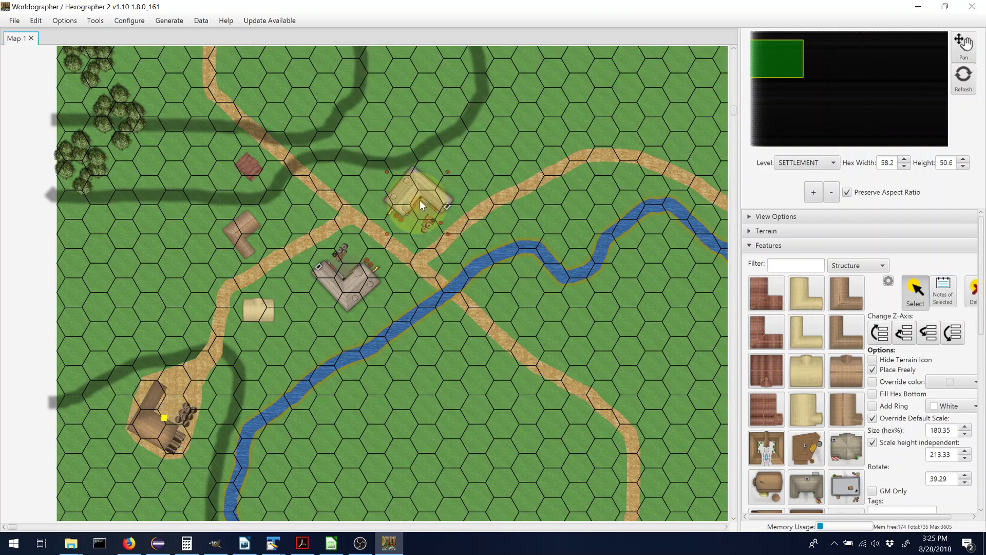
click(943, 293)
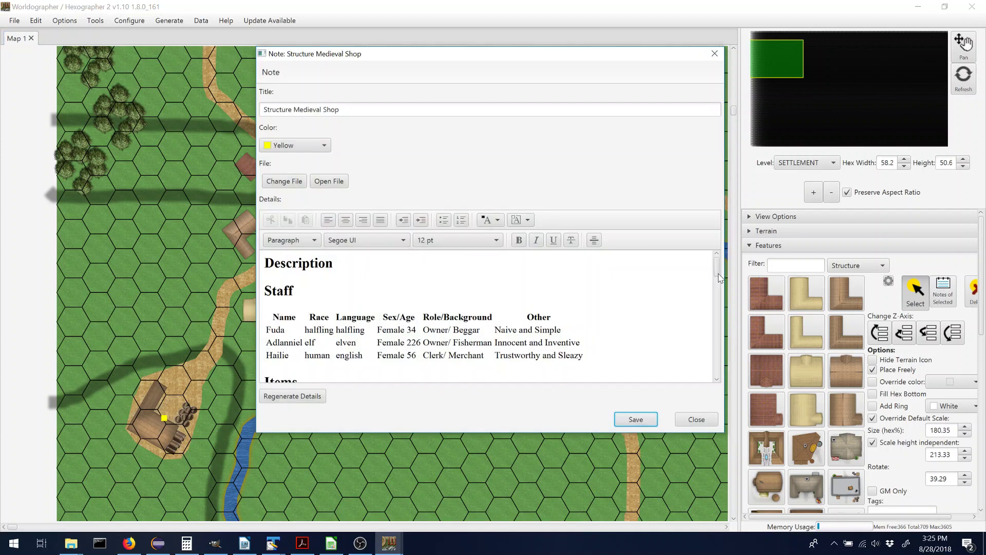
mouse_move(718, 277)
mouse_down()
mouse_move(717, 324)
mouse_move(715, 269)
mouse_up()
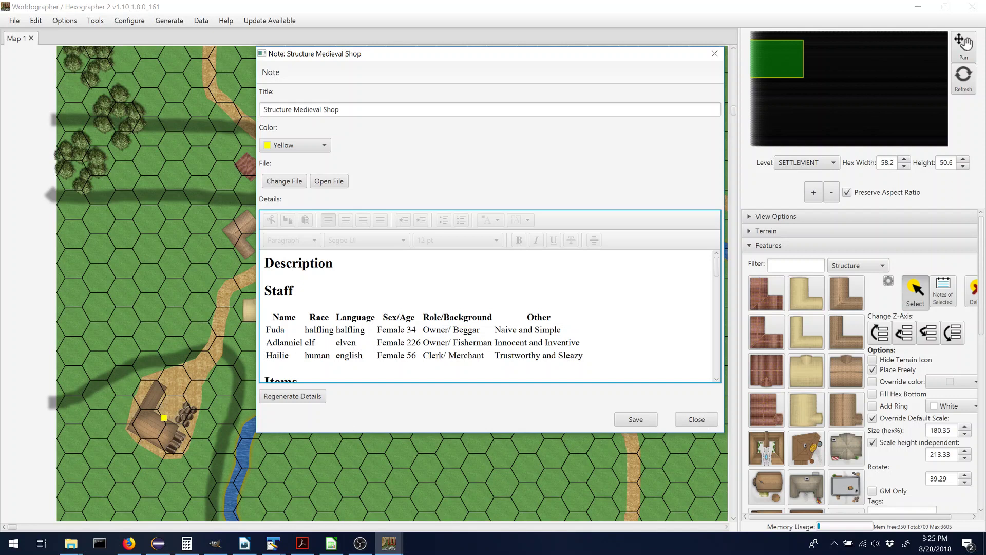
Regenerate the shop note's details, replacing the existing text, review the staff's personality traits, and close the note
click(310, 399)
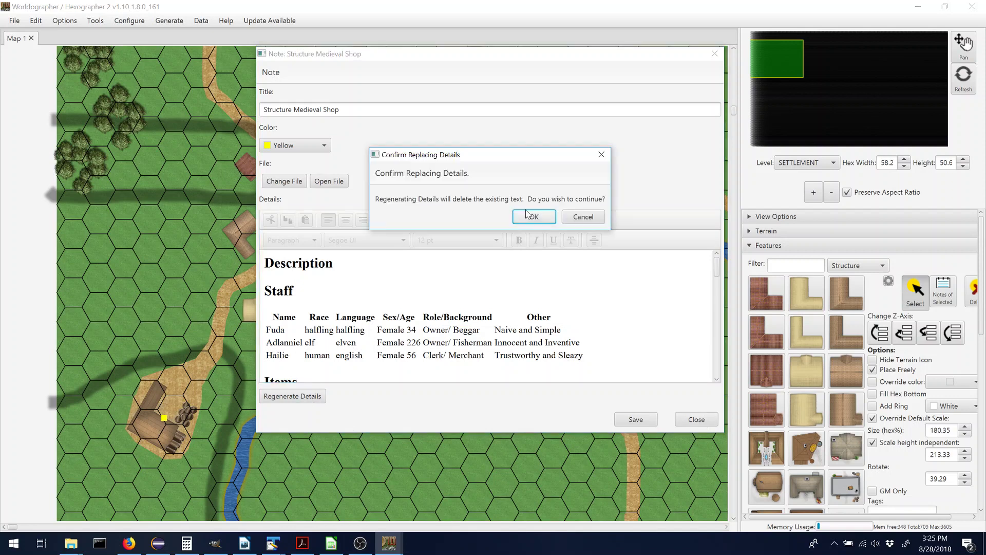
click(528, 215)
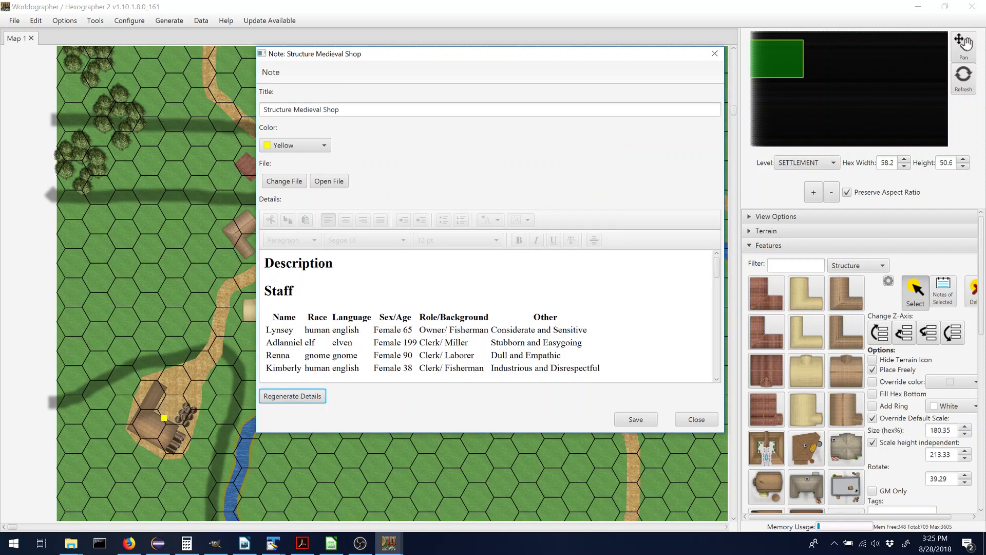
click(522, 330)
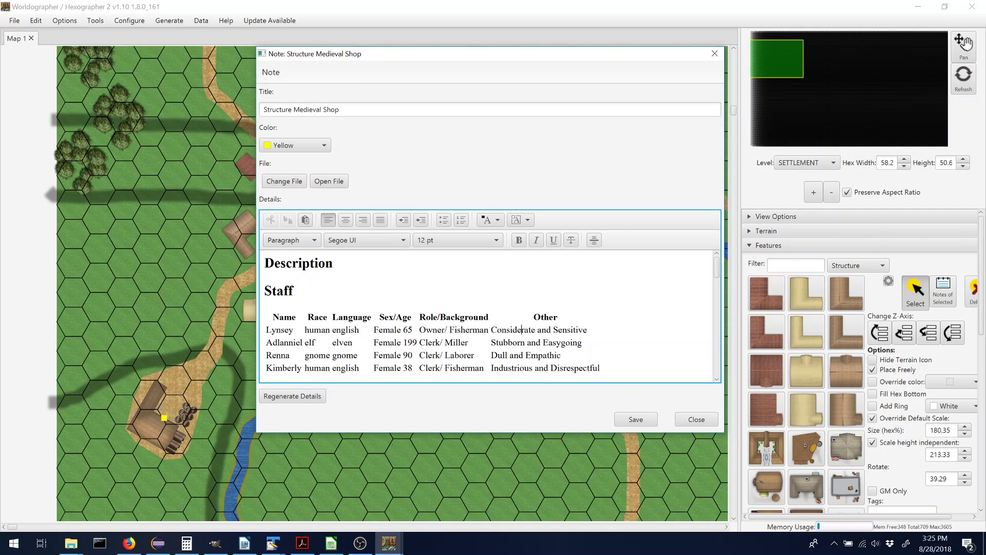
drag(554, 330, 570, 330)
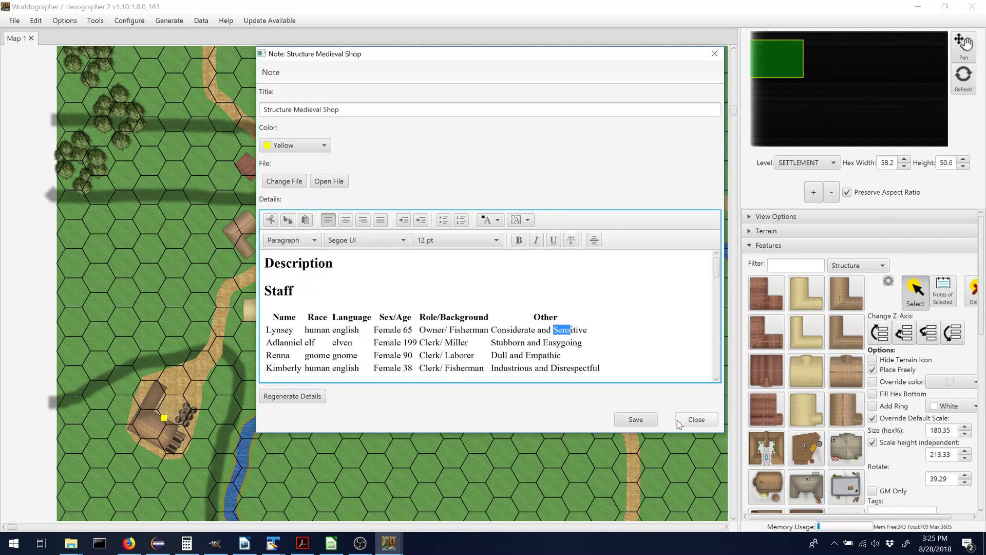
click(695, 419)
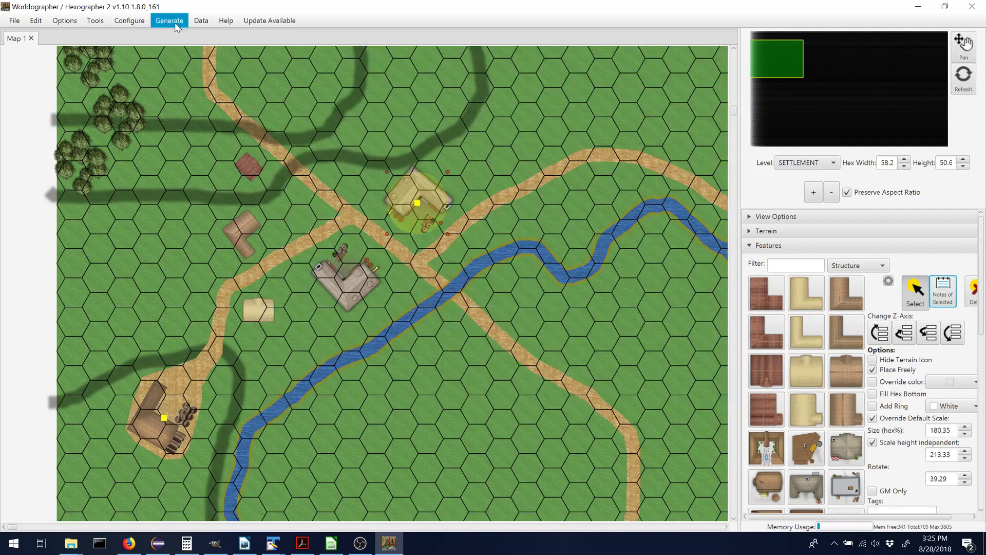
Open the settlement data configuration and look through the building placement settings by population, road, farm, placement and distance
click(139, 24)
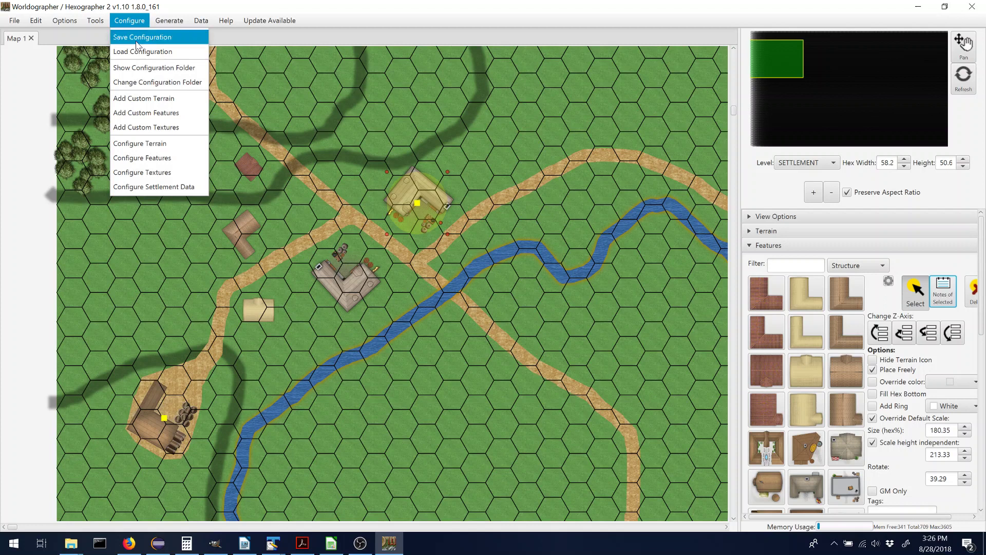
click(156, 186)
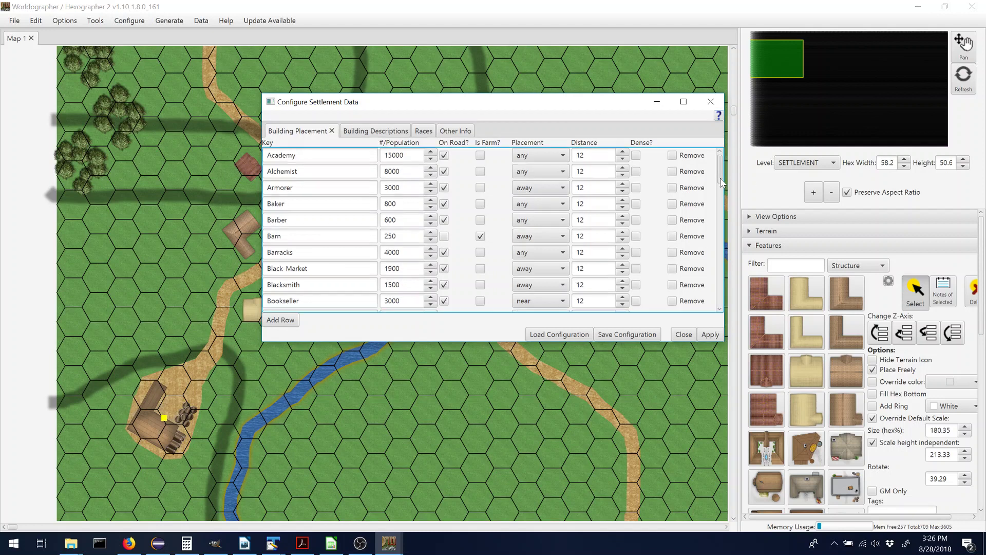
drag(720, 178, 720, 188)
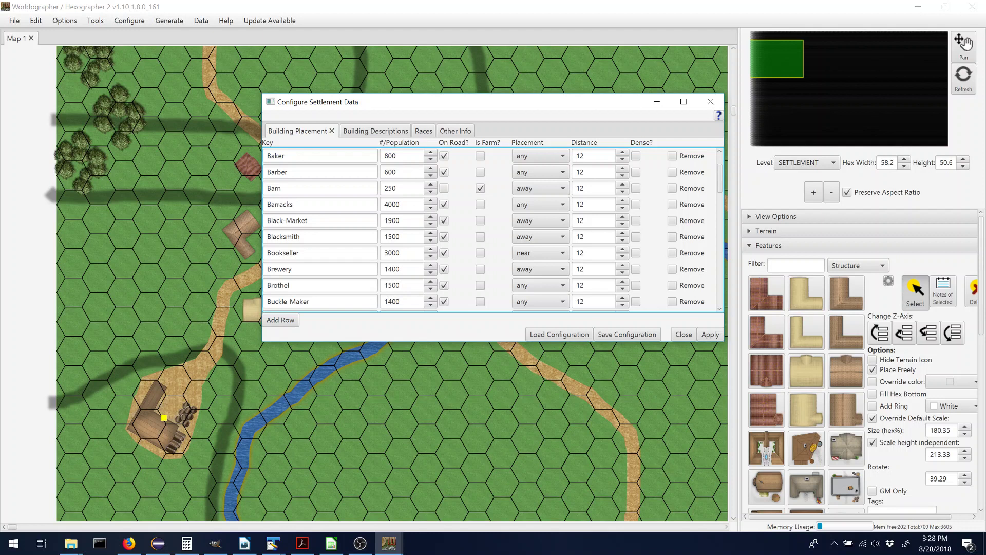
Look over the building description tables for the brewery and the barber, including their staff and price entries
click(376, 135)
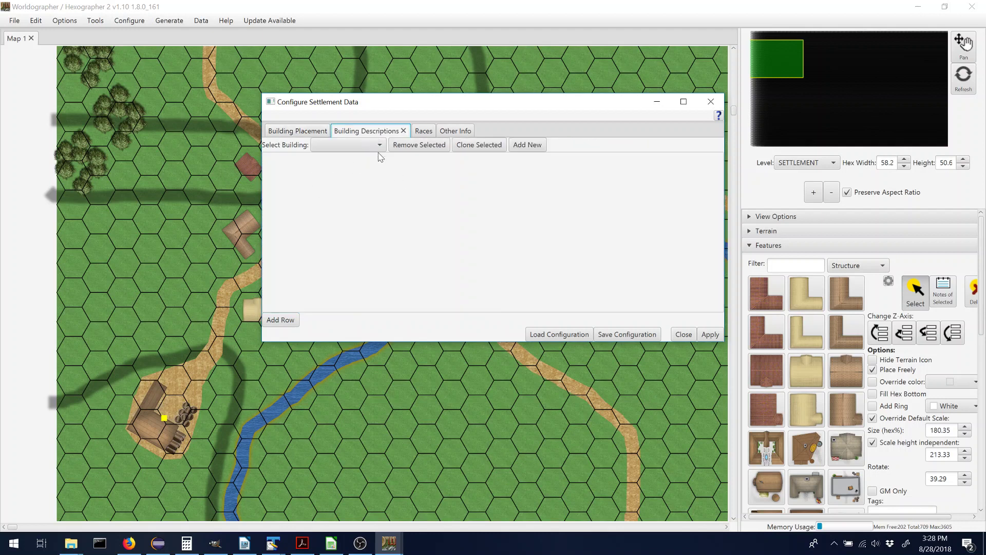
click(377, 148)
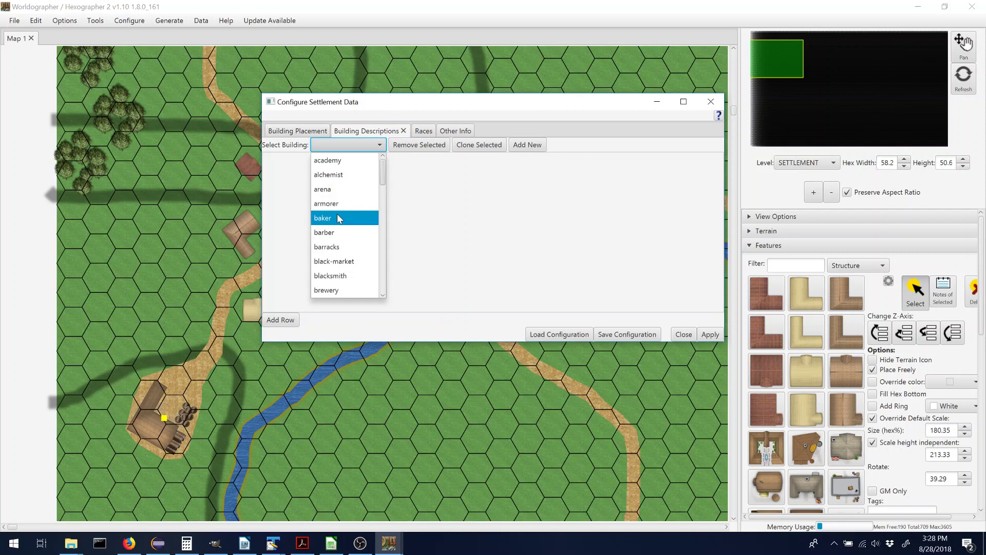
click(341, 291)
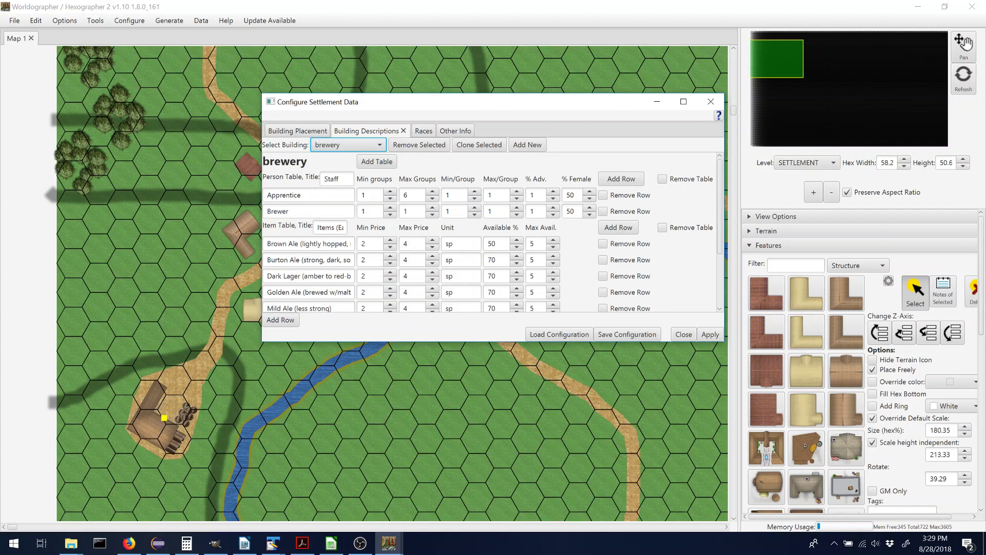
click(355, 146)
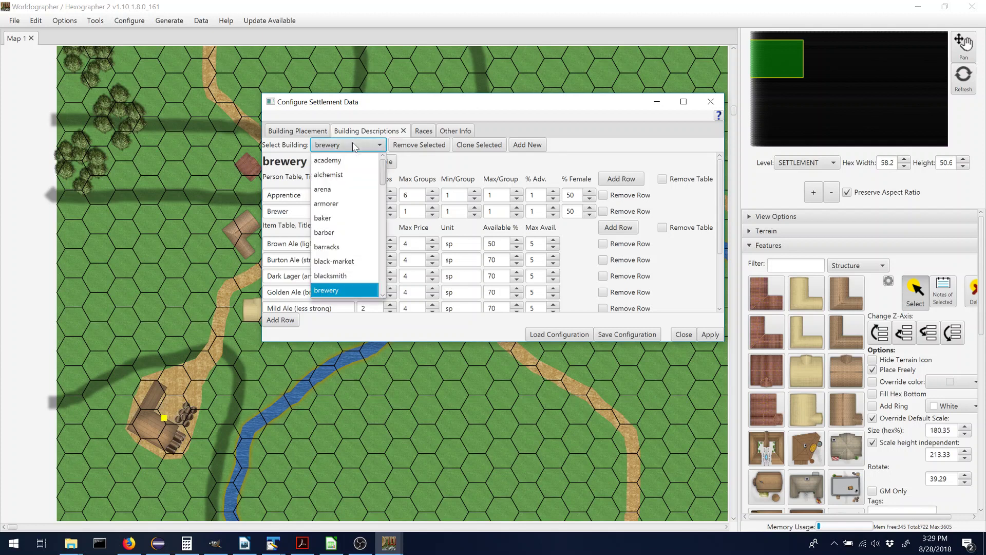
click(342, 233)
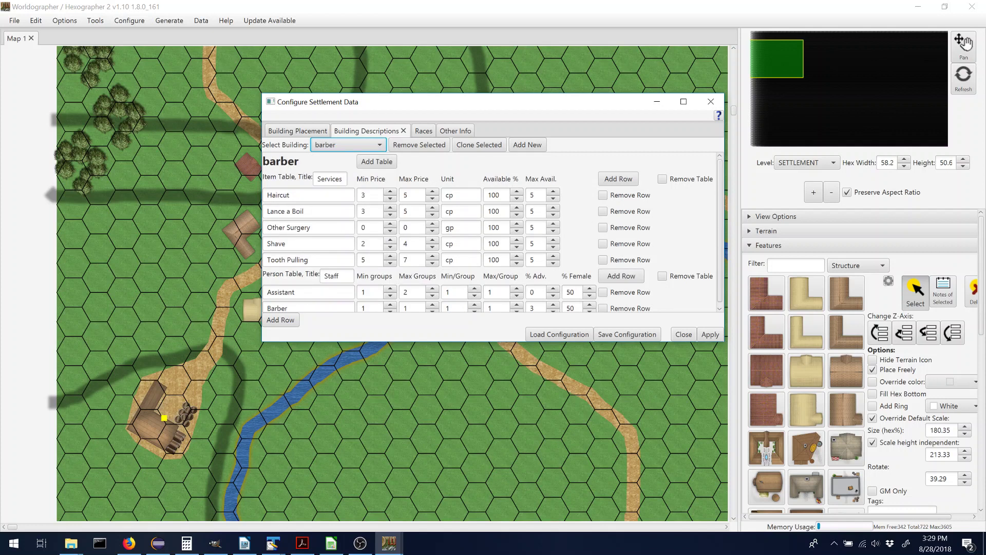
click(720, 226)
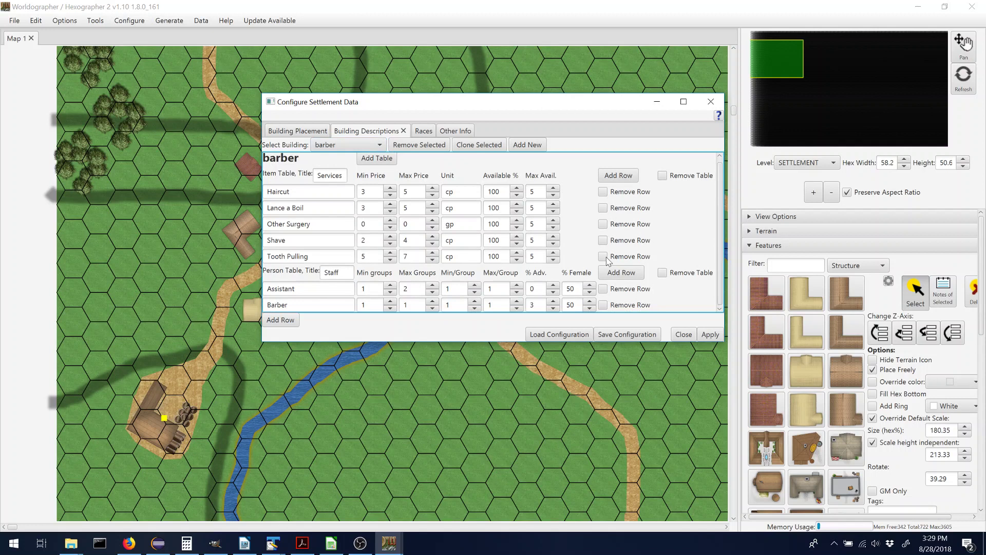
Look over the blacksmith's services, staff and items tables, and move the settlement data window clear of the mapped buildings
click(369, 146)
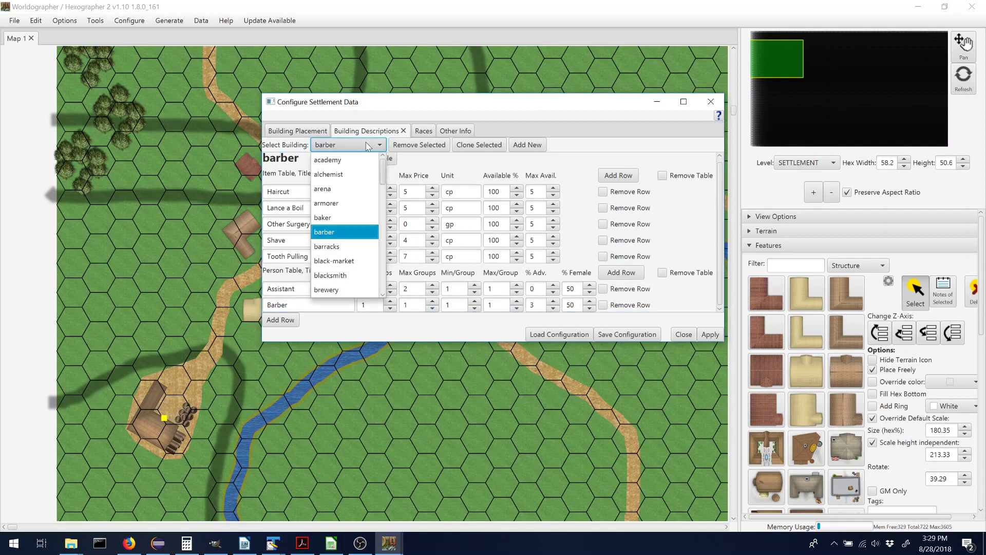
click(352, 279)
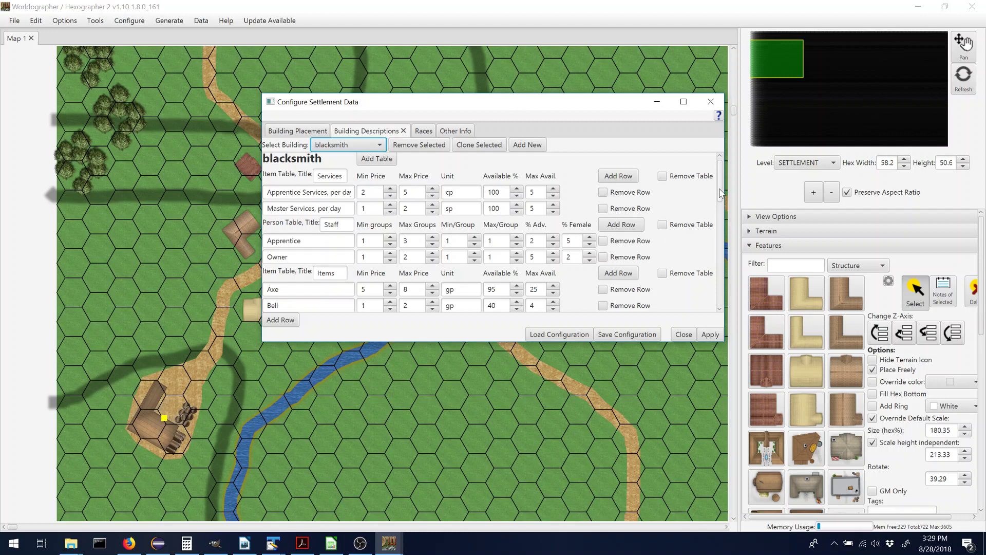
mouse_move(720, 190)
mouse_down()
mouse_move(721, 249)
mouse_move(719, 178)
mouse_up()
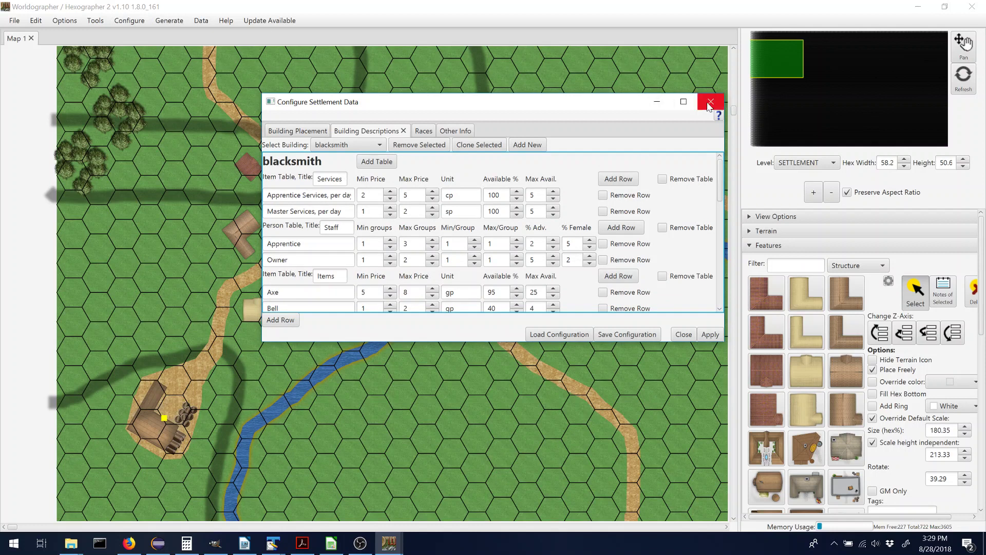
drag(596, 103, 805, 235)
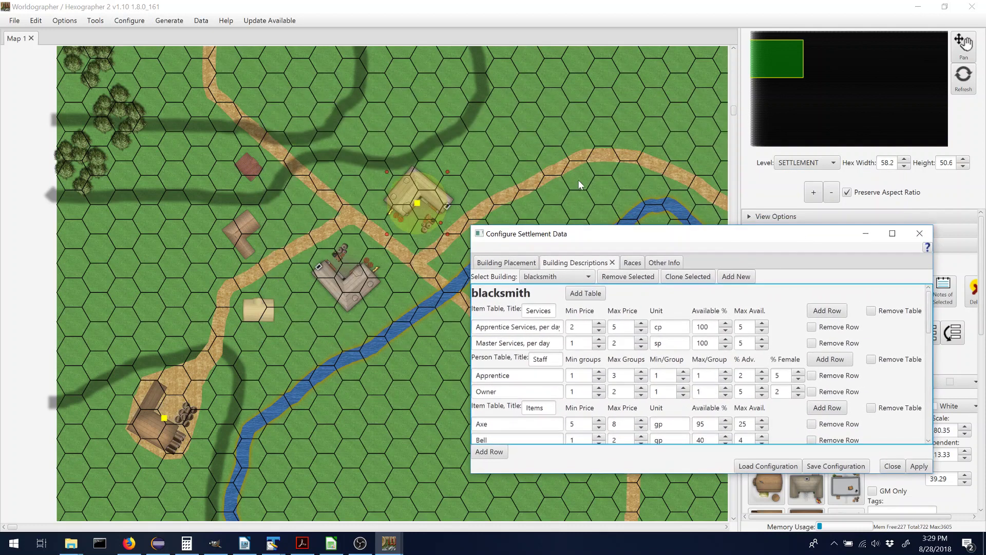